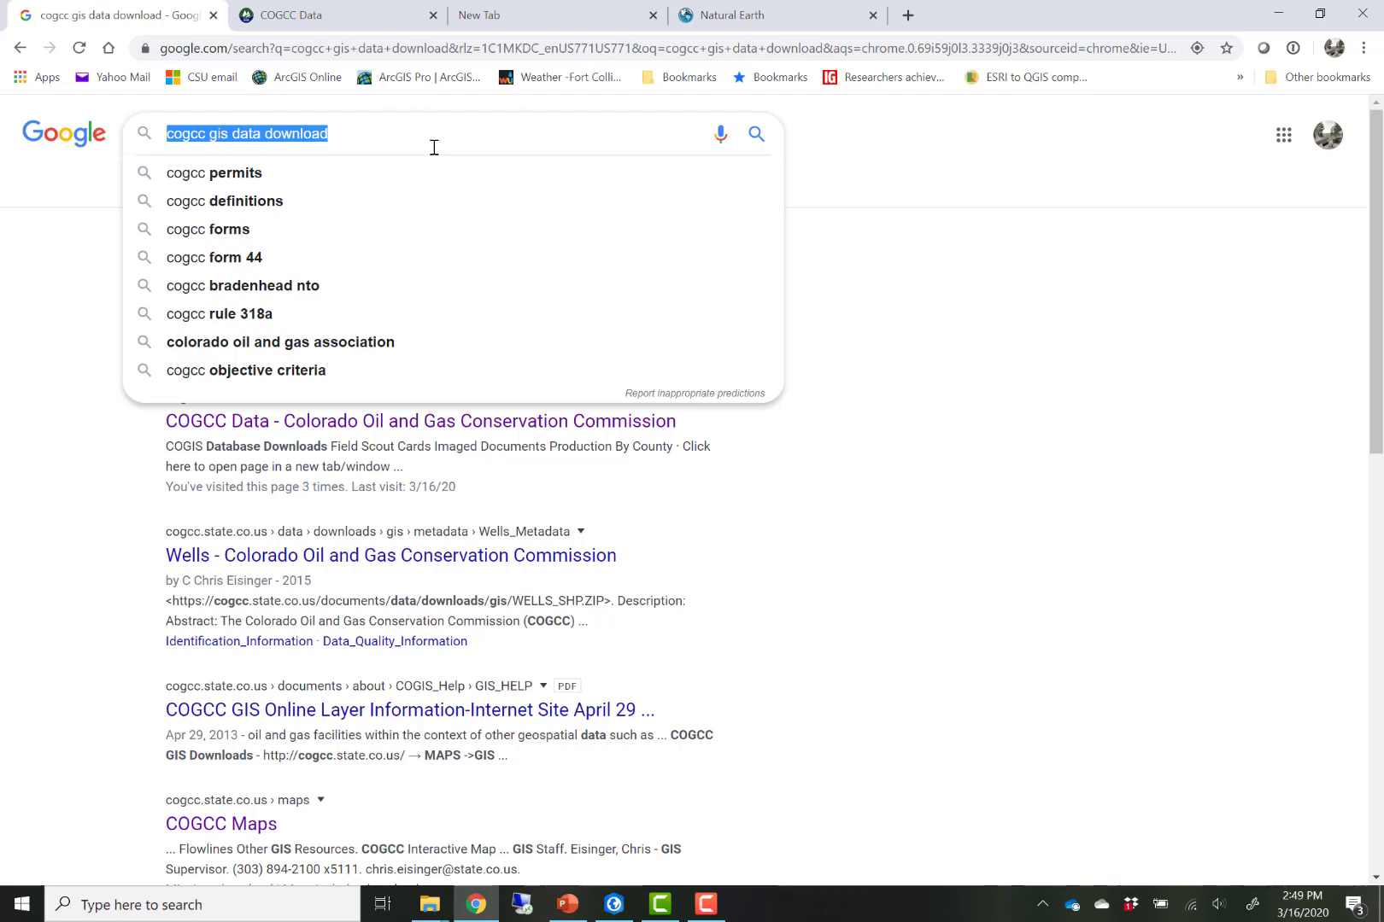
- Switch to the COGCC Data page from the search results
{"action": "left_click", "coordinate": [434, 147]}
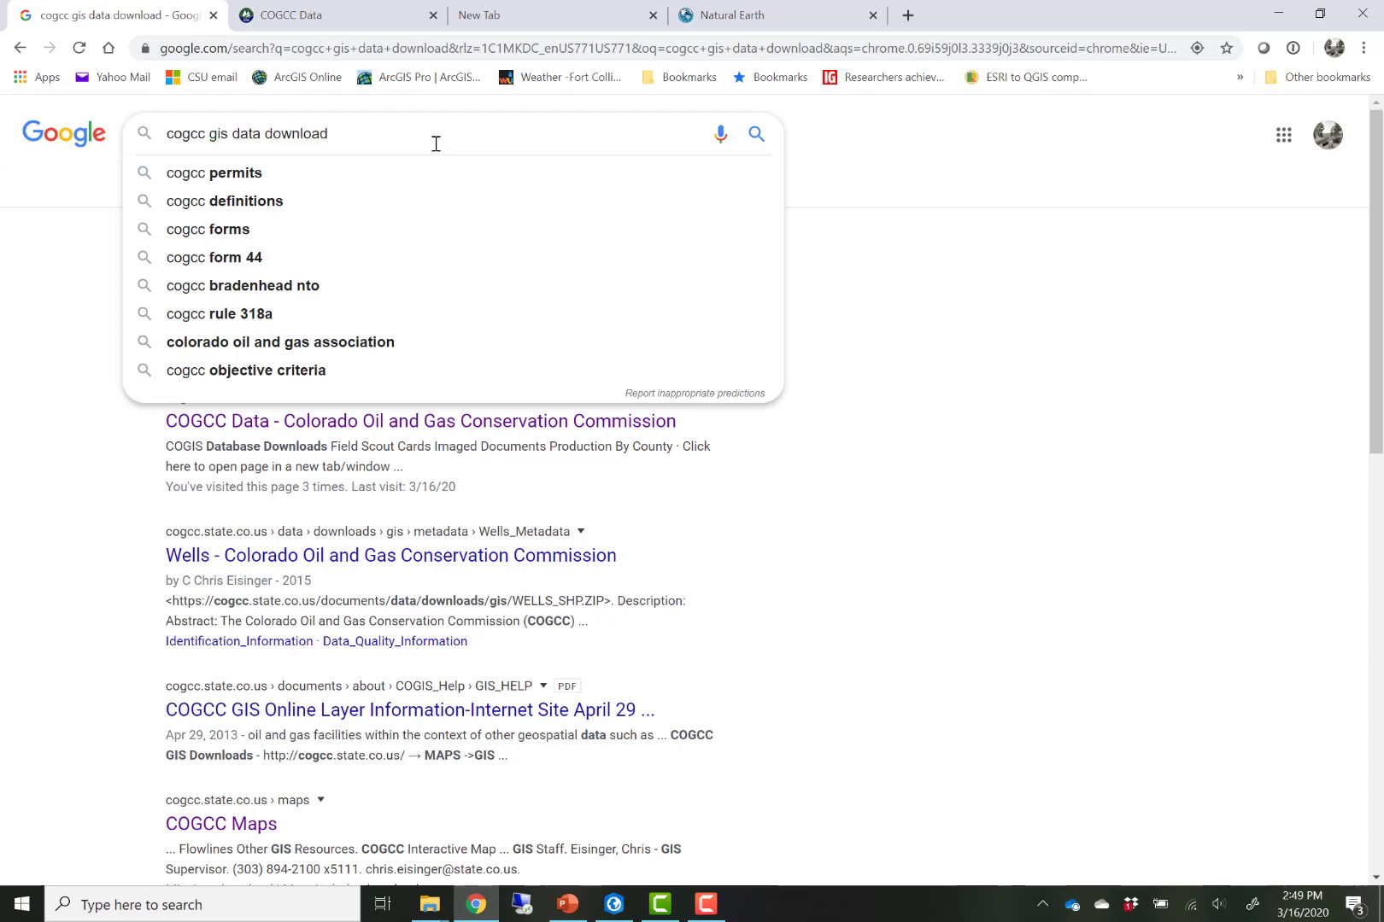
{"action": "left_click", "coordinate": [968, 206]}
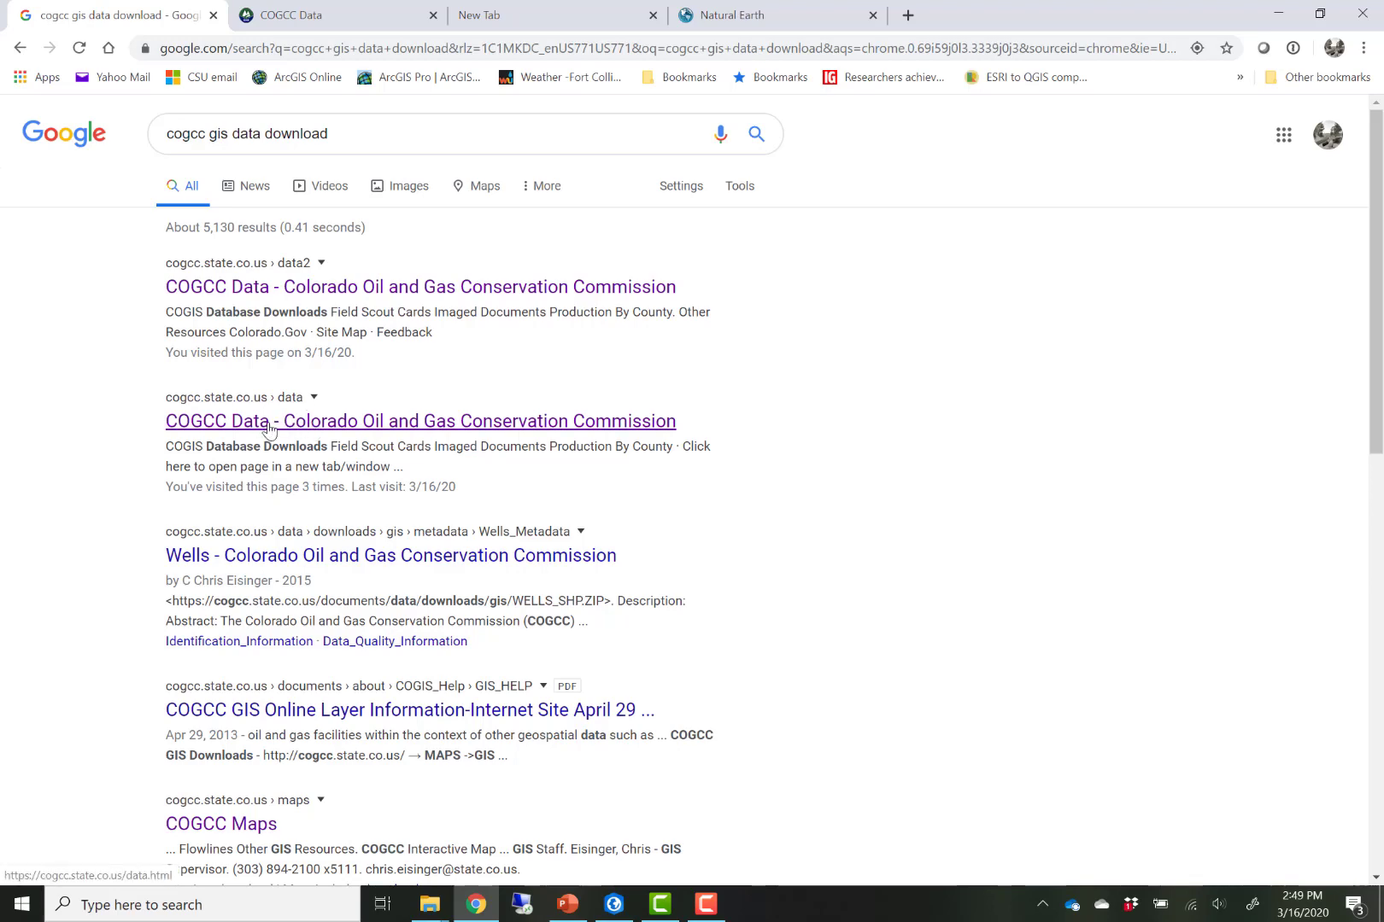
{"action": "left_click", "coordinate": [294, 15]}
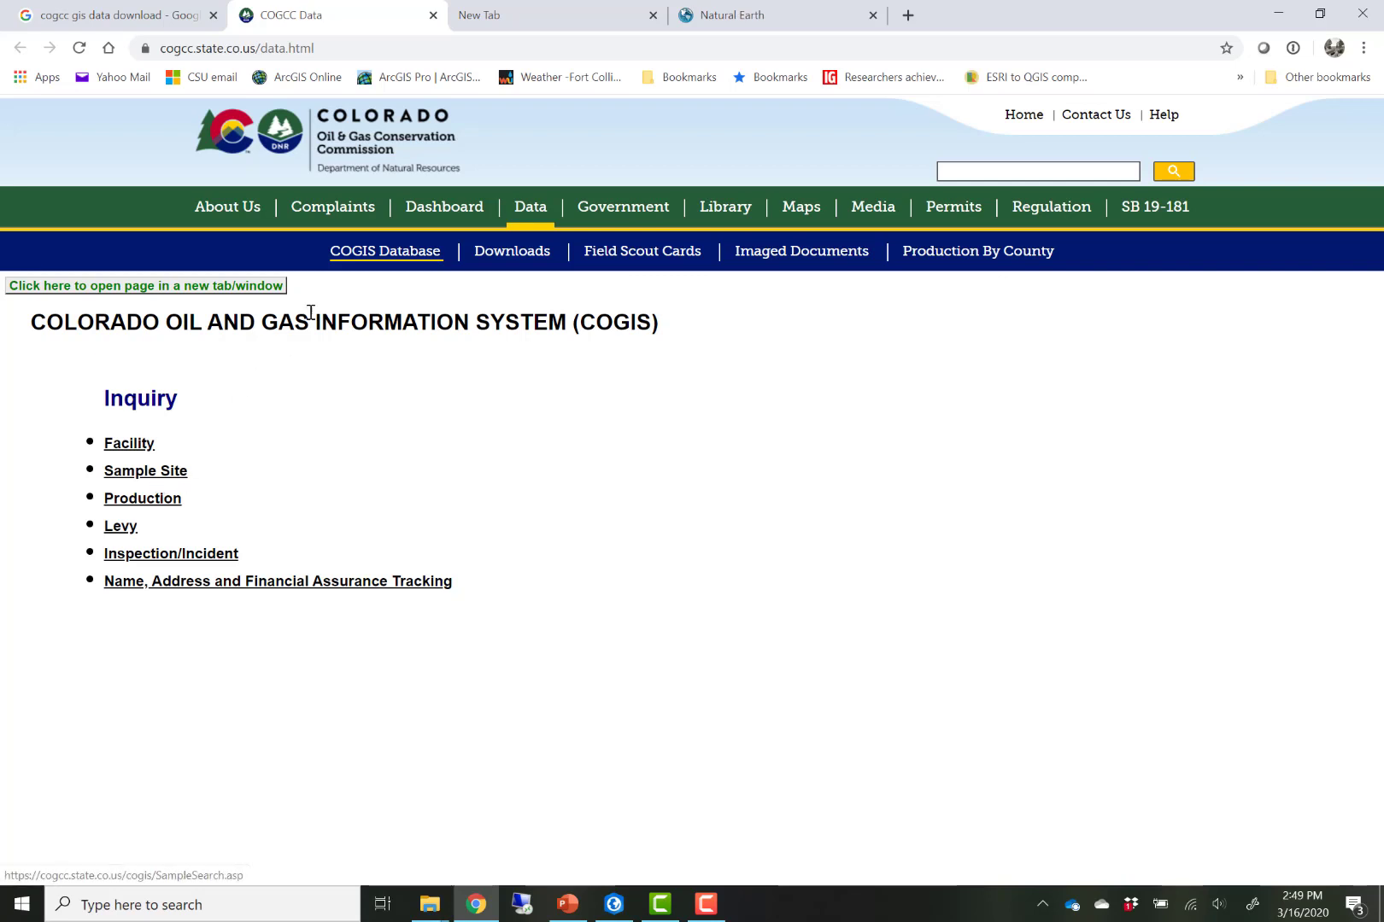
- Download the Well Spots (APIs) shapefile from the GIS Well Surface Location Data section of the COGCC Downloads page
{"action": "left_click", "coordinate": [510, 252]}
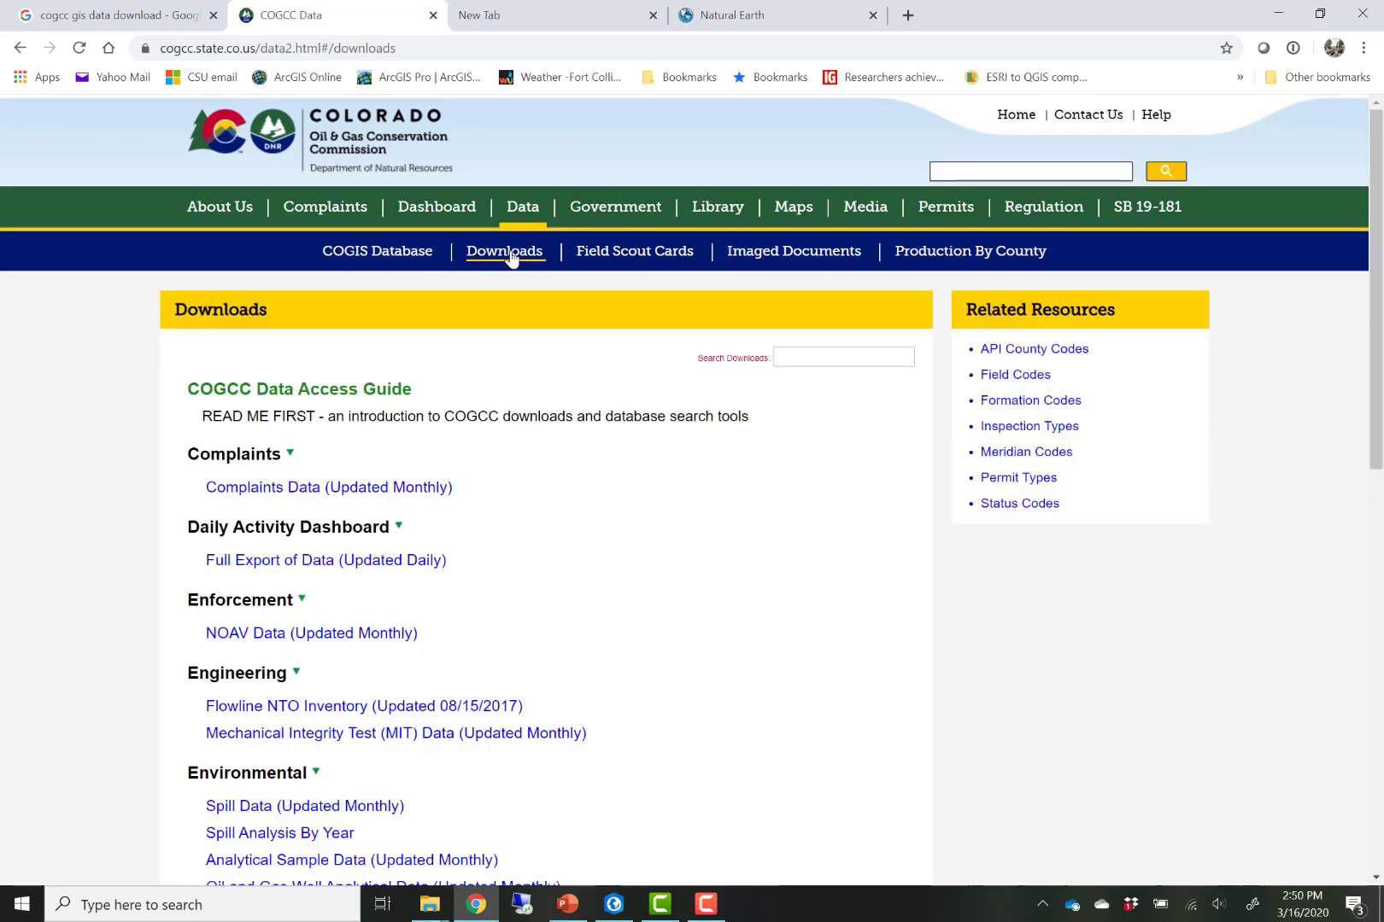
{"action": "scroll", "coordinate": [128, 441], "scroll_direction": "down", "scroll_amount": 2}
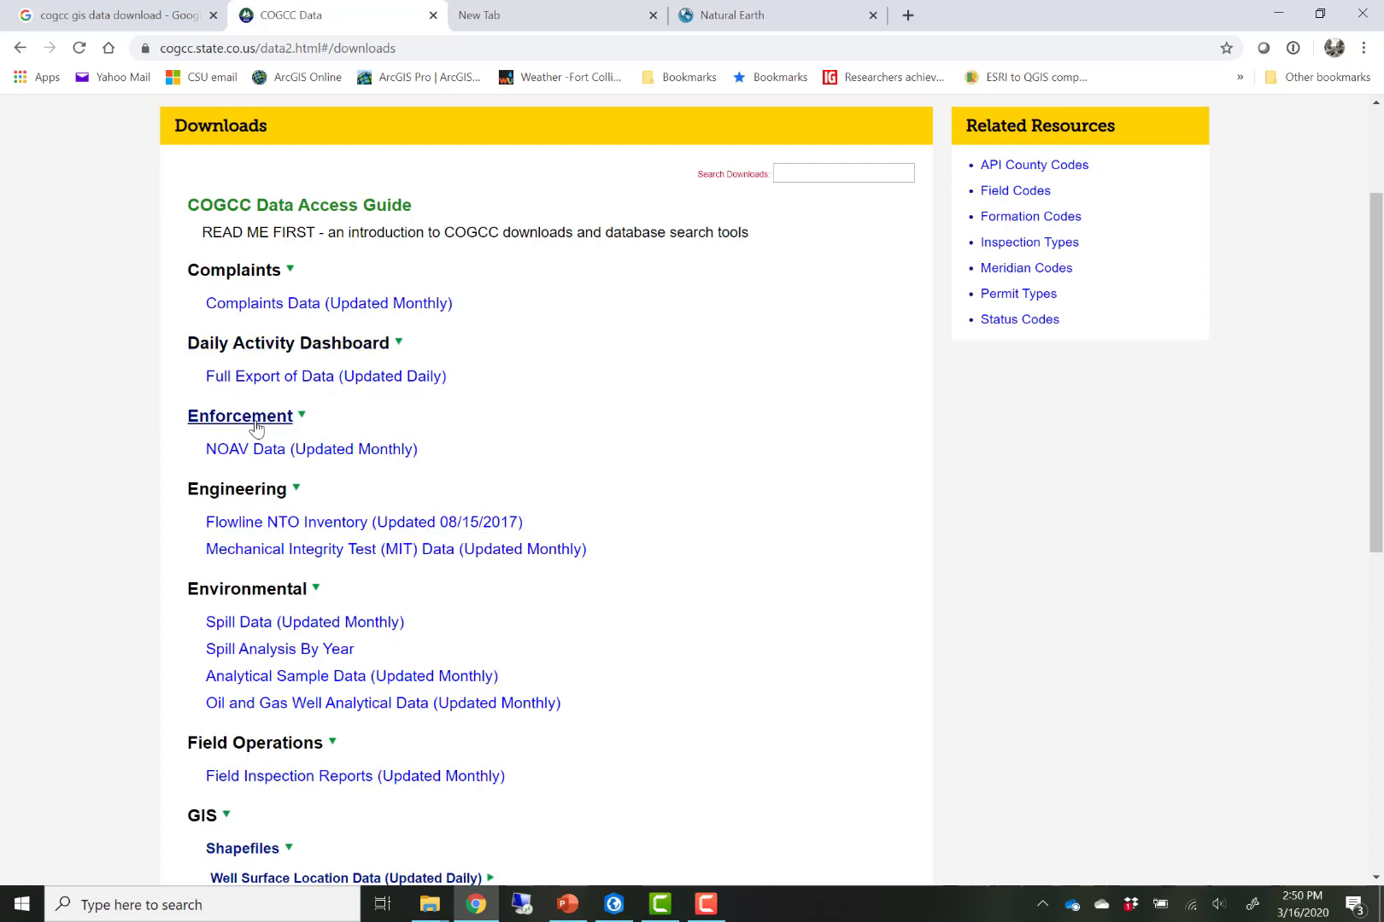
{"action": "scroll", "coordinate": [293, 427], "scroll_direction": "down", "scroll_amount": 5}
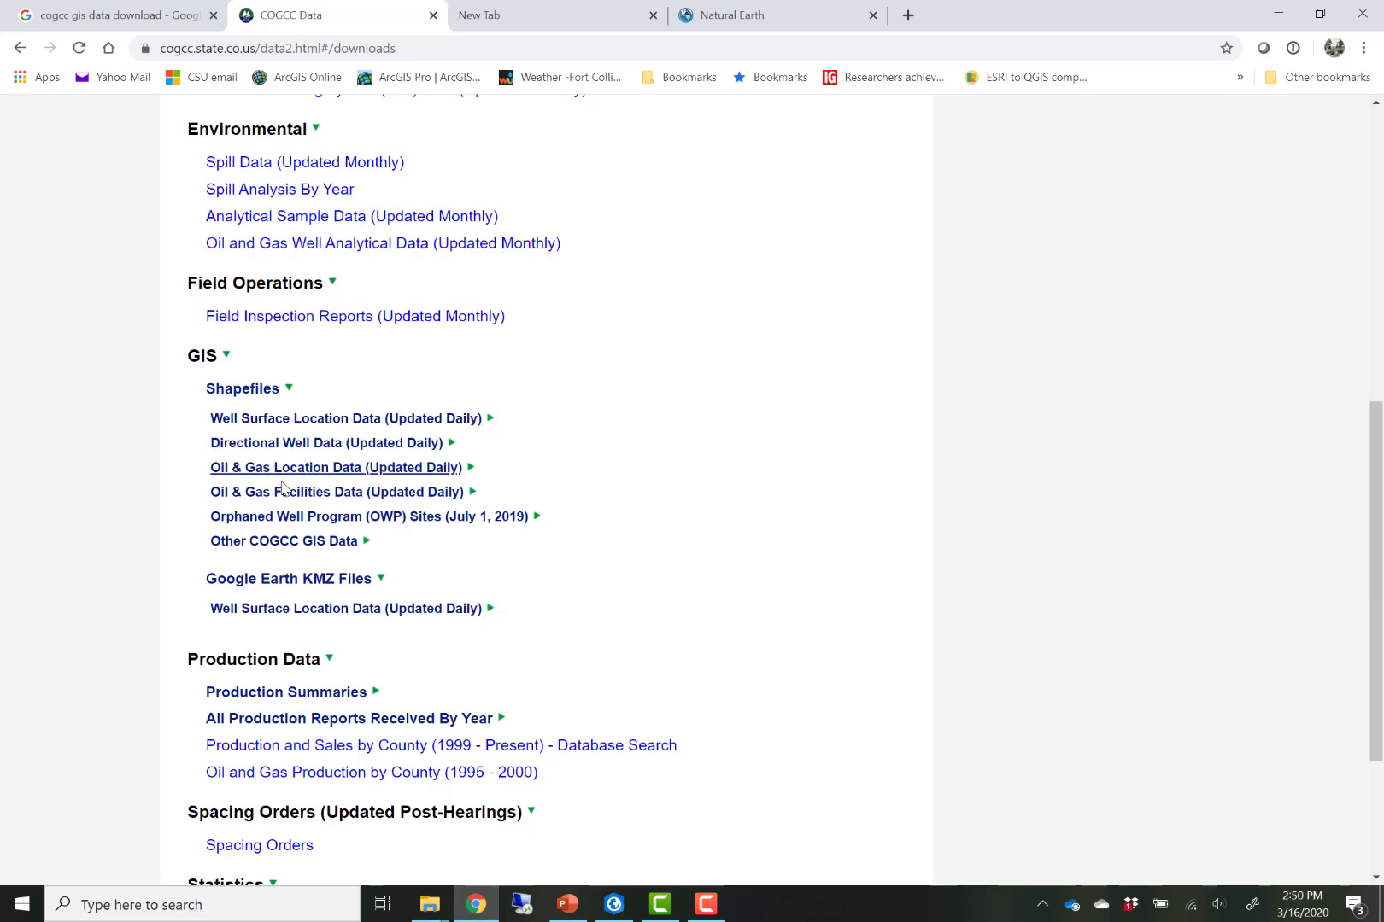
{"action": "scroll", "coordinate": [246, 483], "scroll_direction": "down", "scroll_amount": 2}
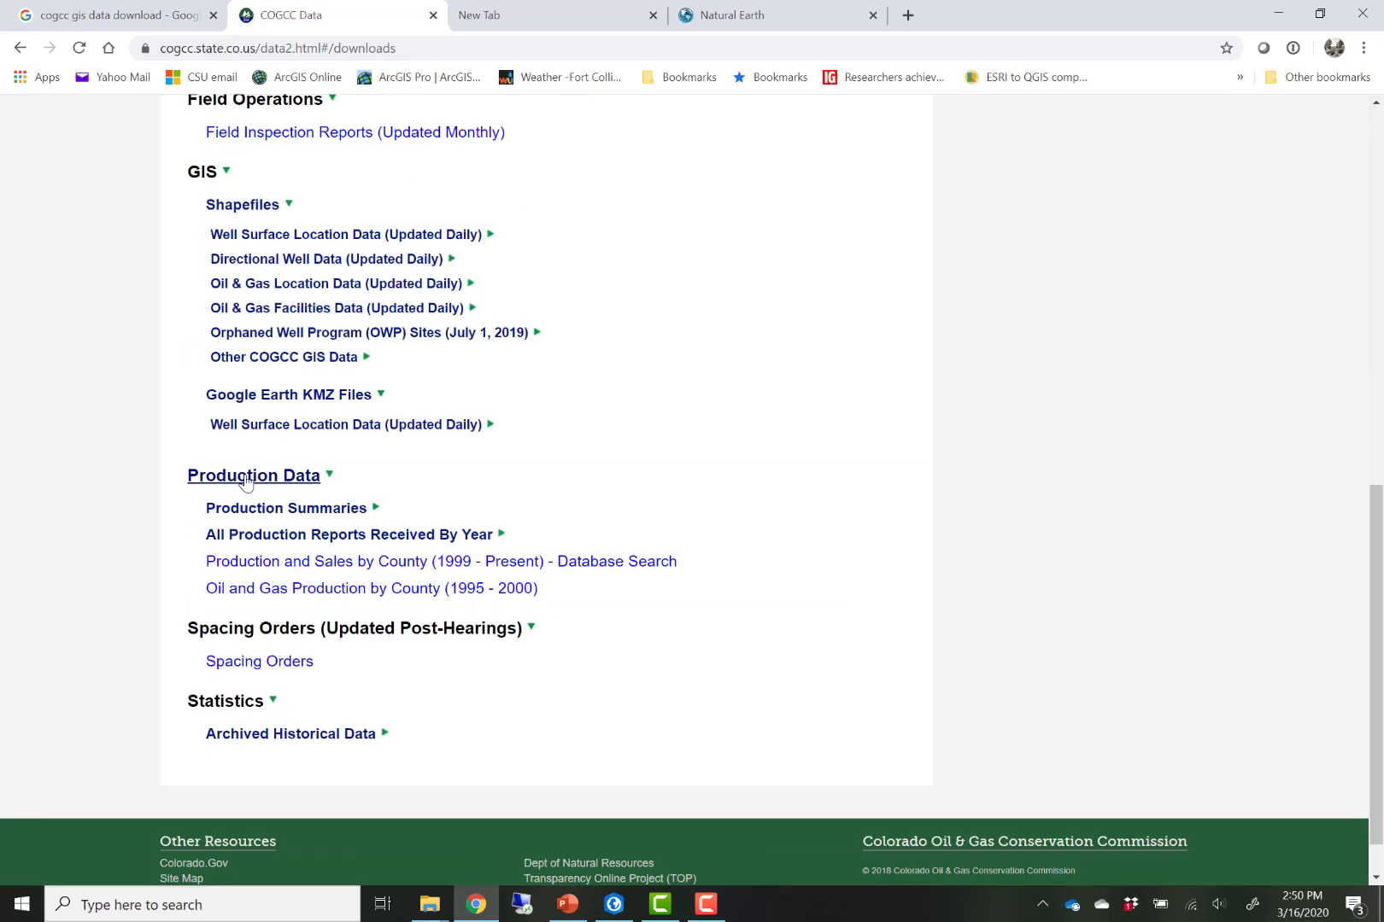
{"action": "scroll", "coordinate": [276, 379], "scroll_direction": "up", "scroll_amount": 1}
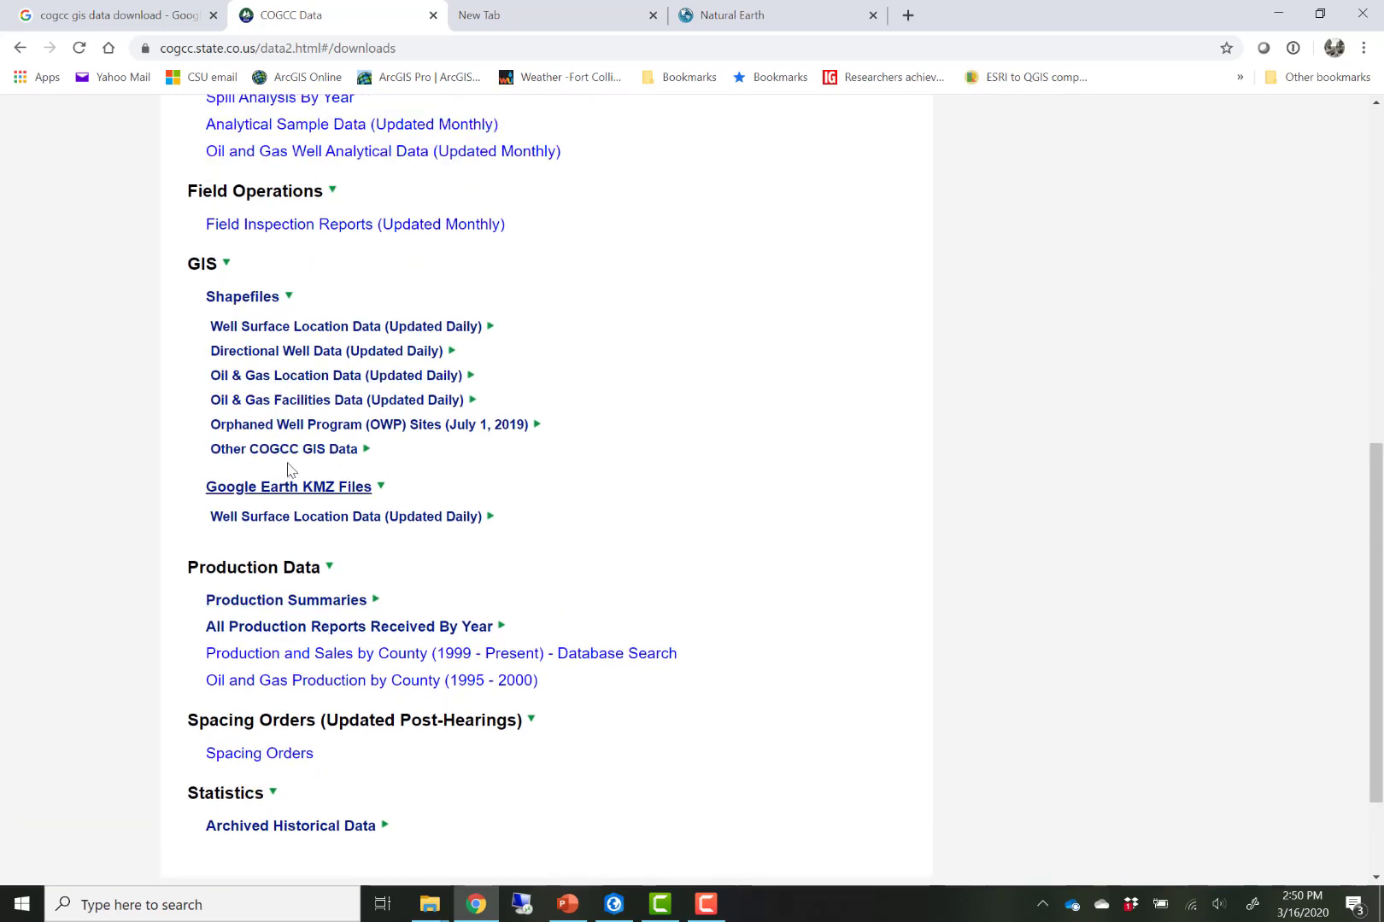
{"action": "left_click", "coordinate": [284, 329]}
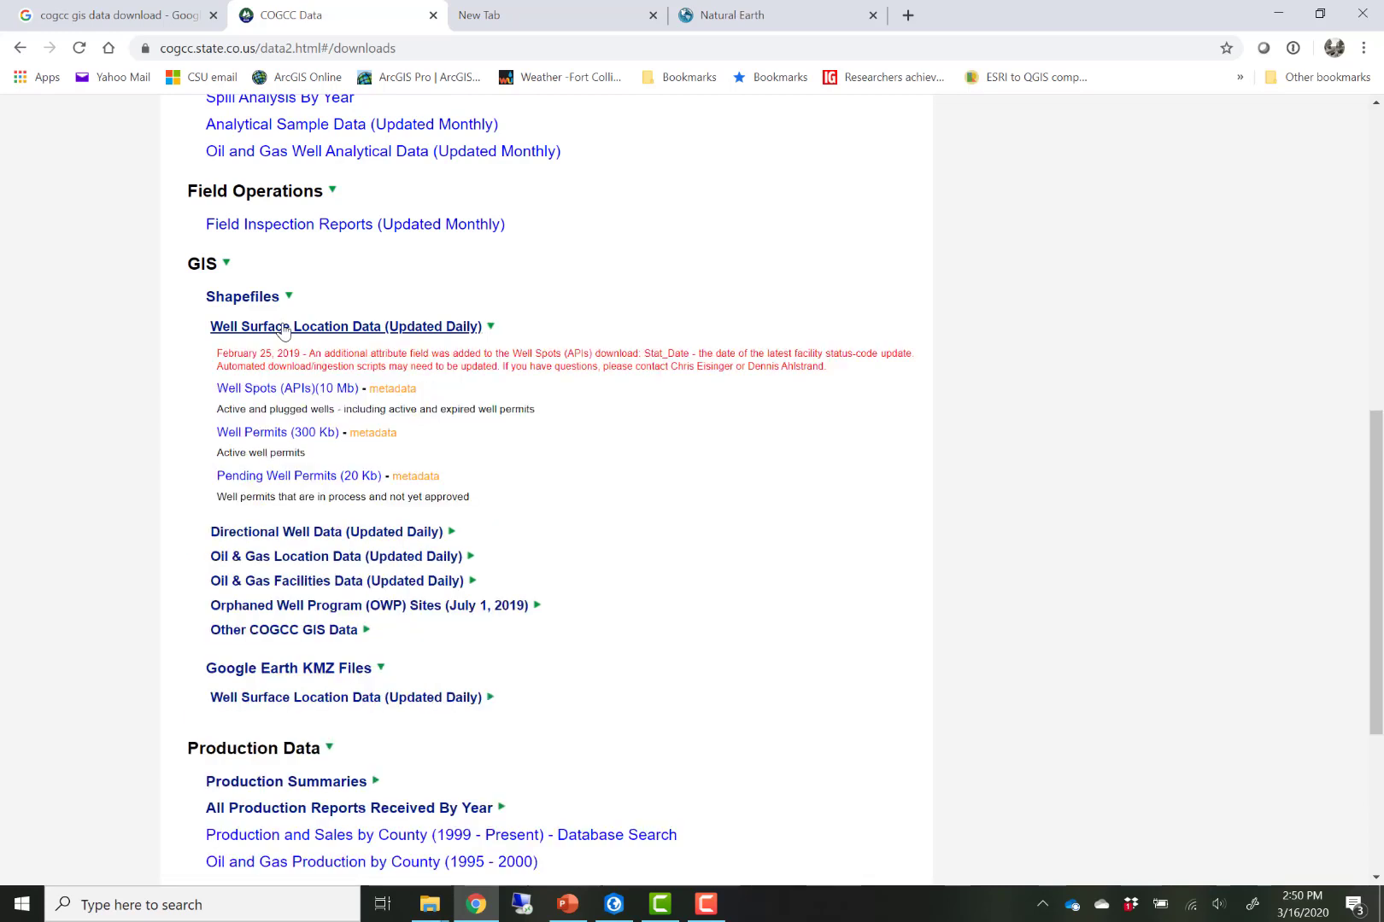
{"action": "left_click", "coordinate": [259, 390]}
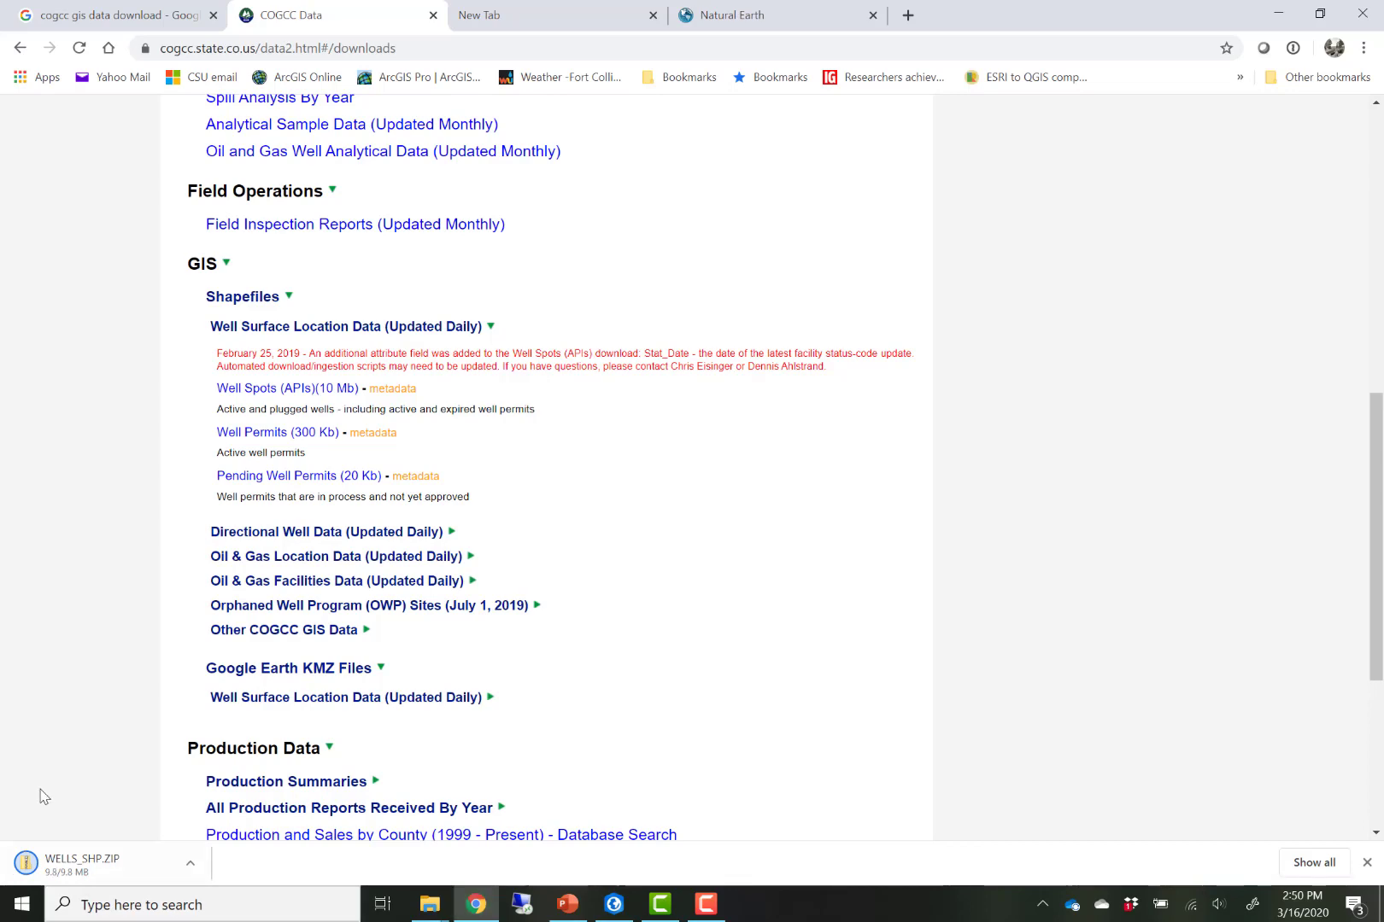
- Switch to ArcGIS Pro and turn on the Wells from COGCC layer
{"action": "left_click", "coordinate": [614, 907]}
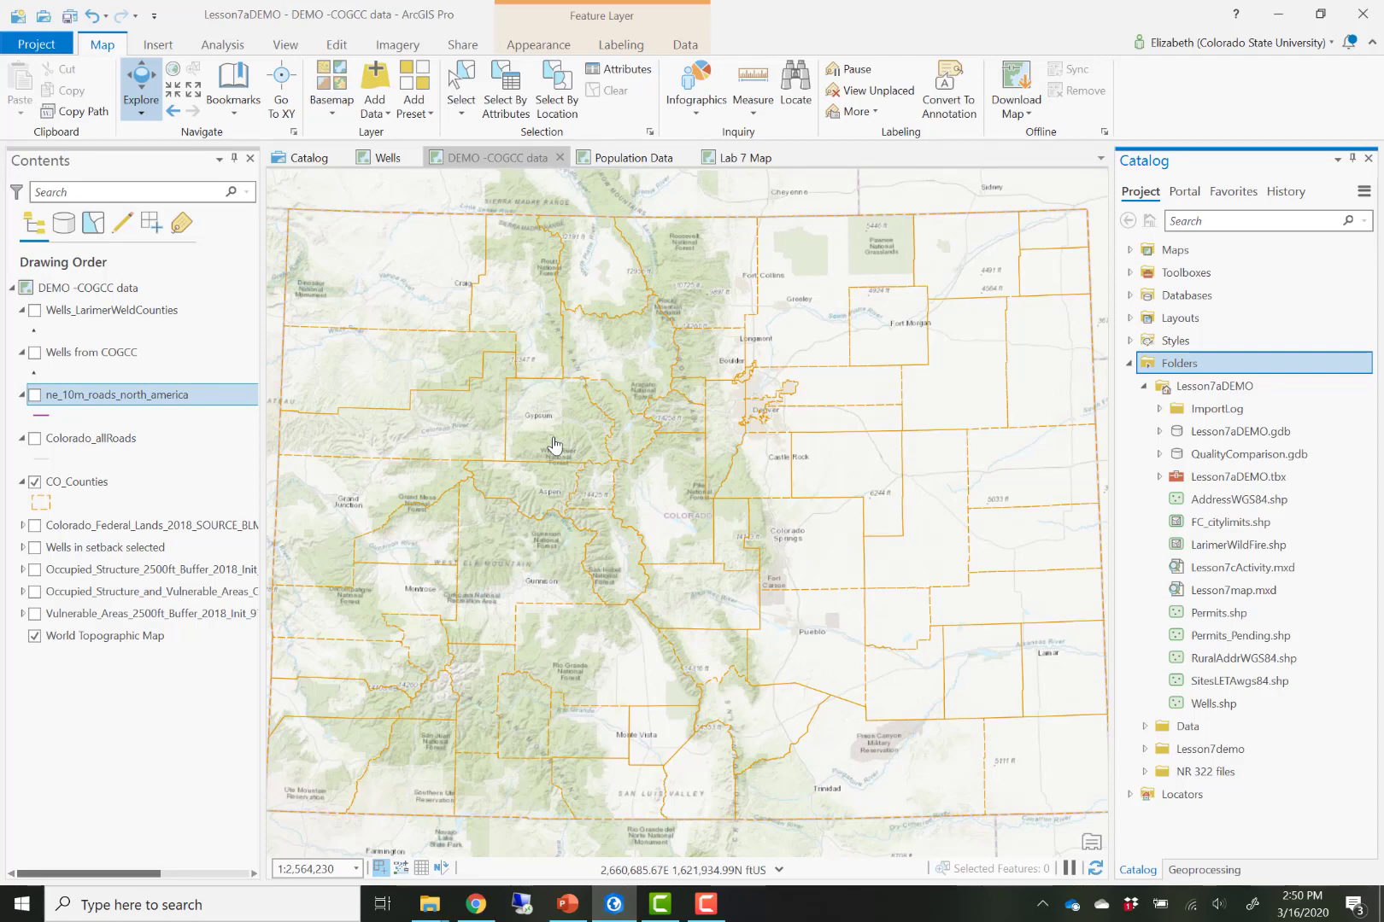
{"action": "left_click", "coordinate": [34, 353]}
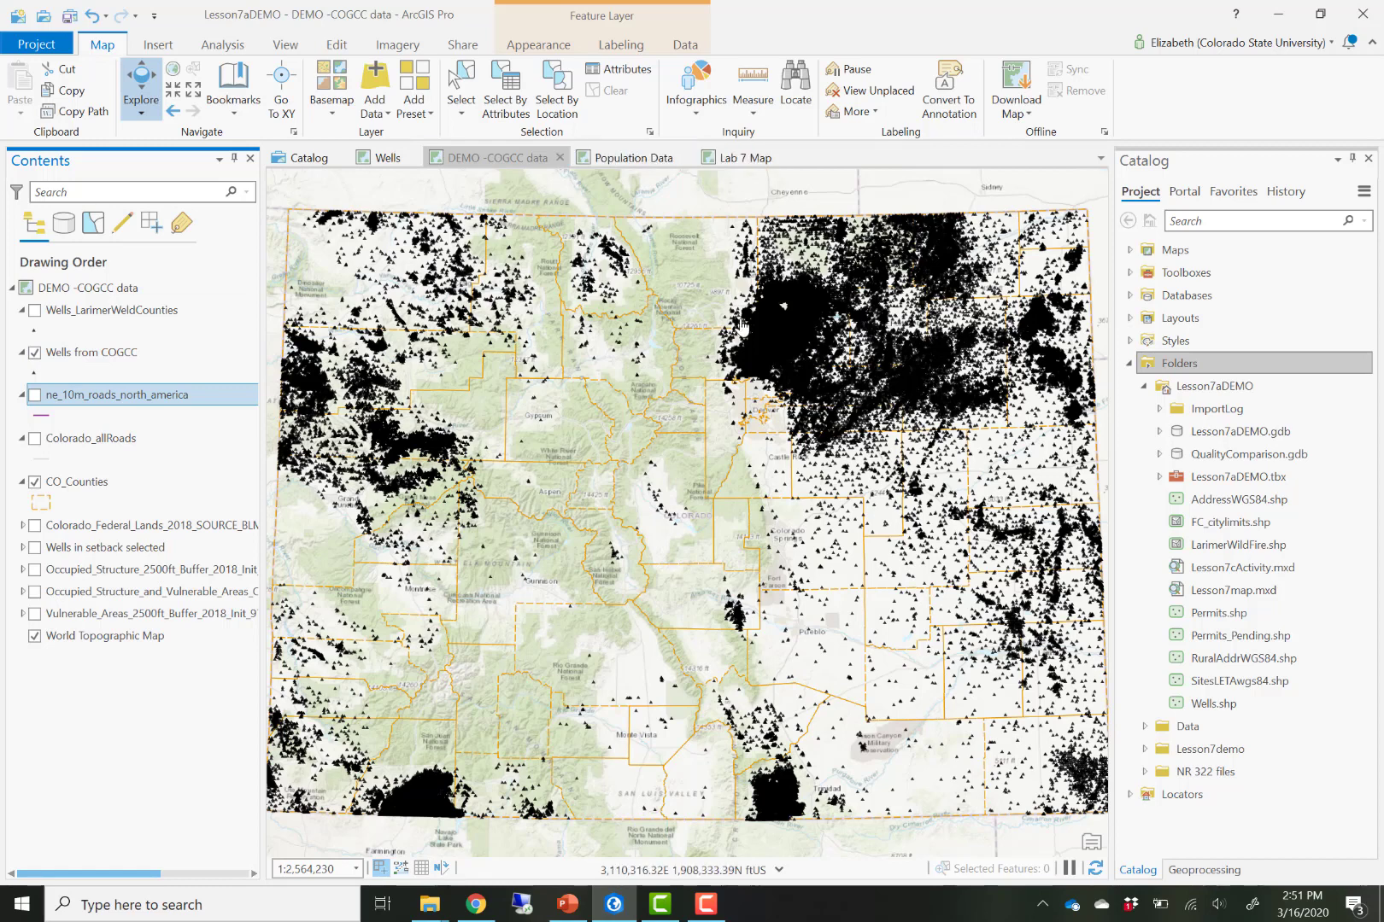
- Select Larimer and Weld counties on the map with the Select tool
{"action": "scroll", "coordinate": [790, 280], "scroll_direction": "up", "scroll_amount": 5}
{"action": "left_click_drag", "start_coordinate": [800, 277], "coordinate": [781, 468]}
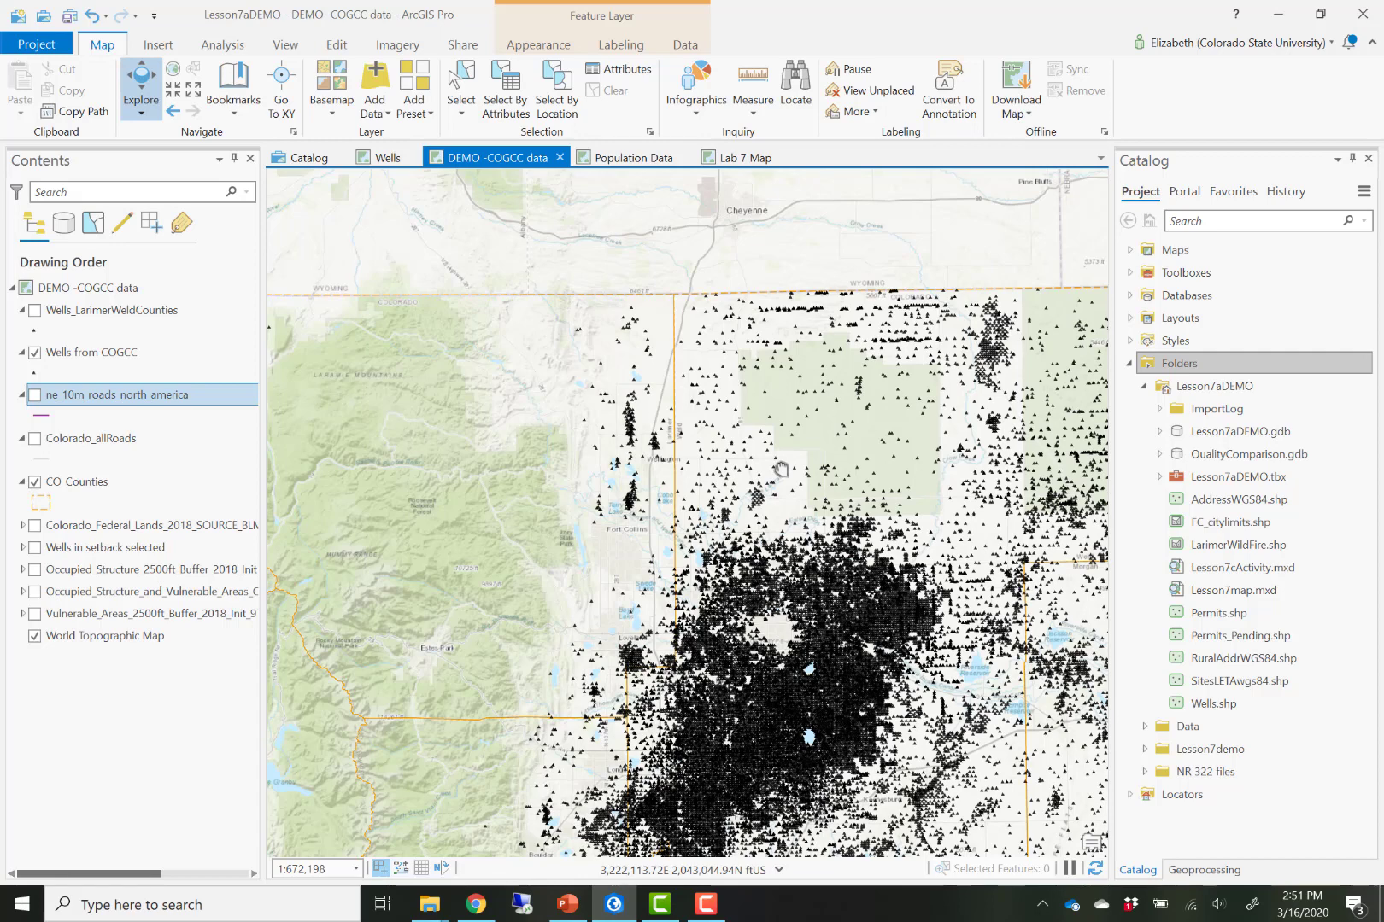
{"action": "left_click", "coordinate": [462, 85]}
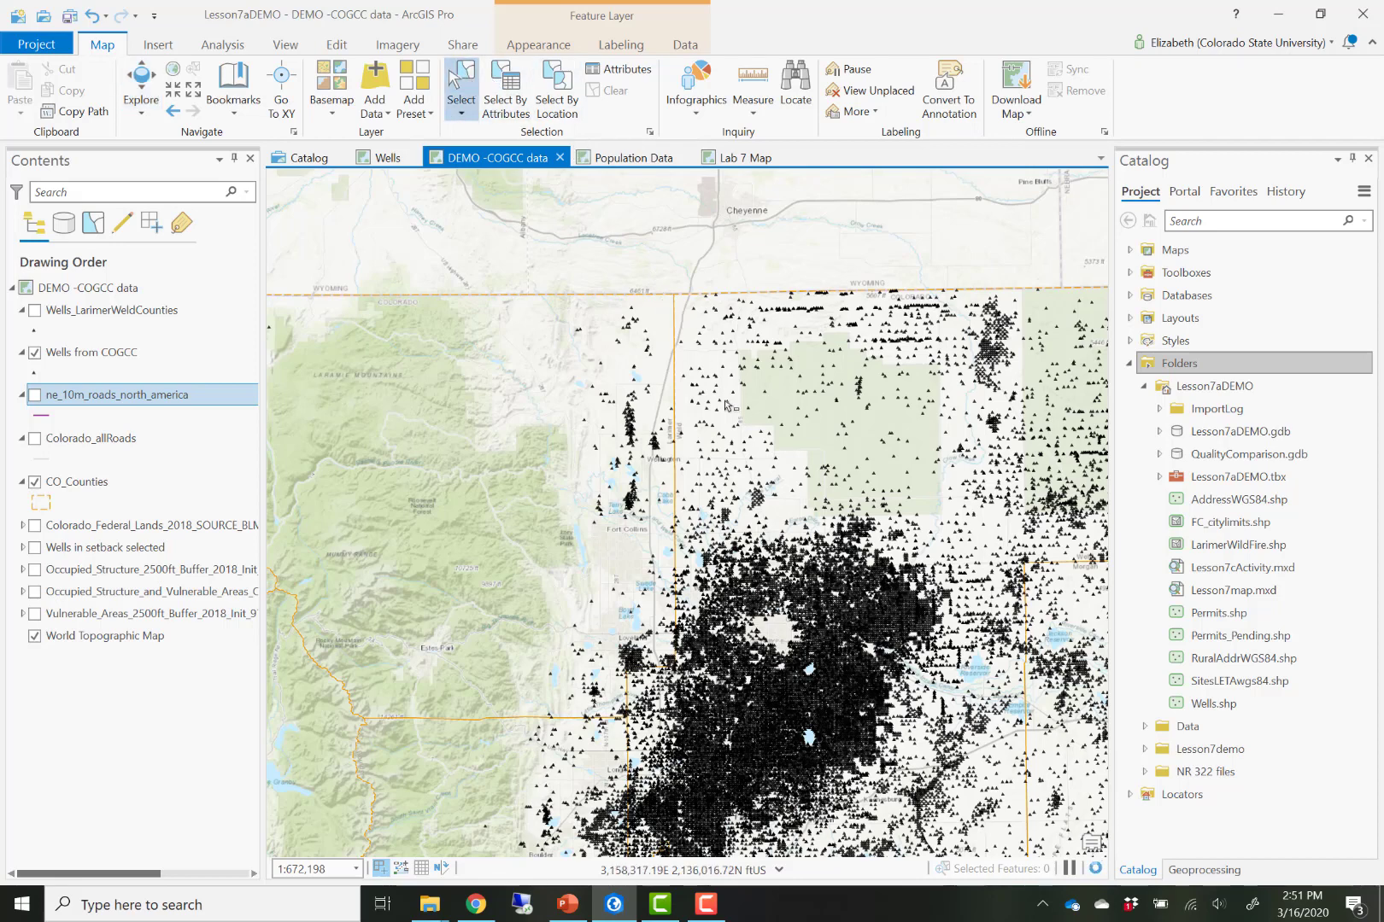
{"action": "left_click", "coordinate": [727, 406]}
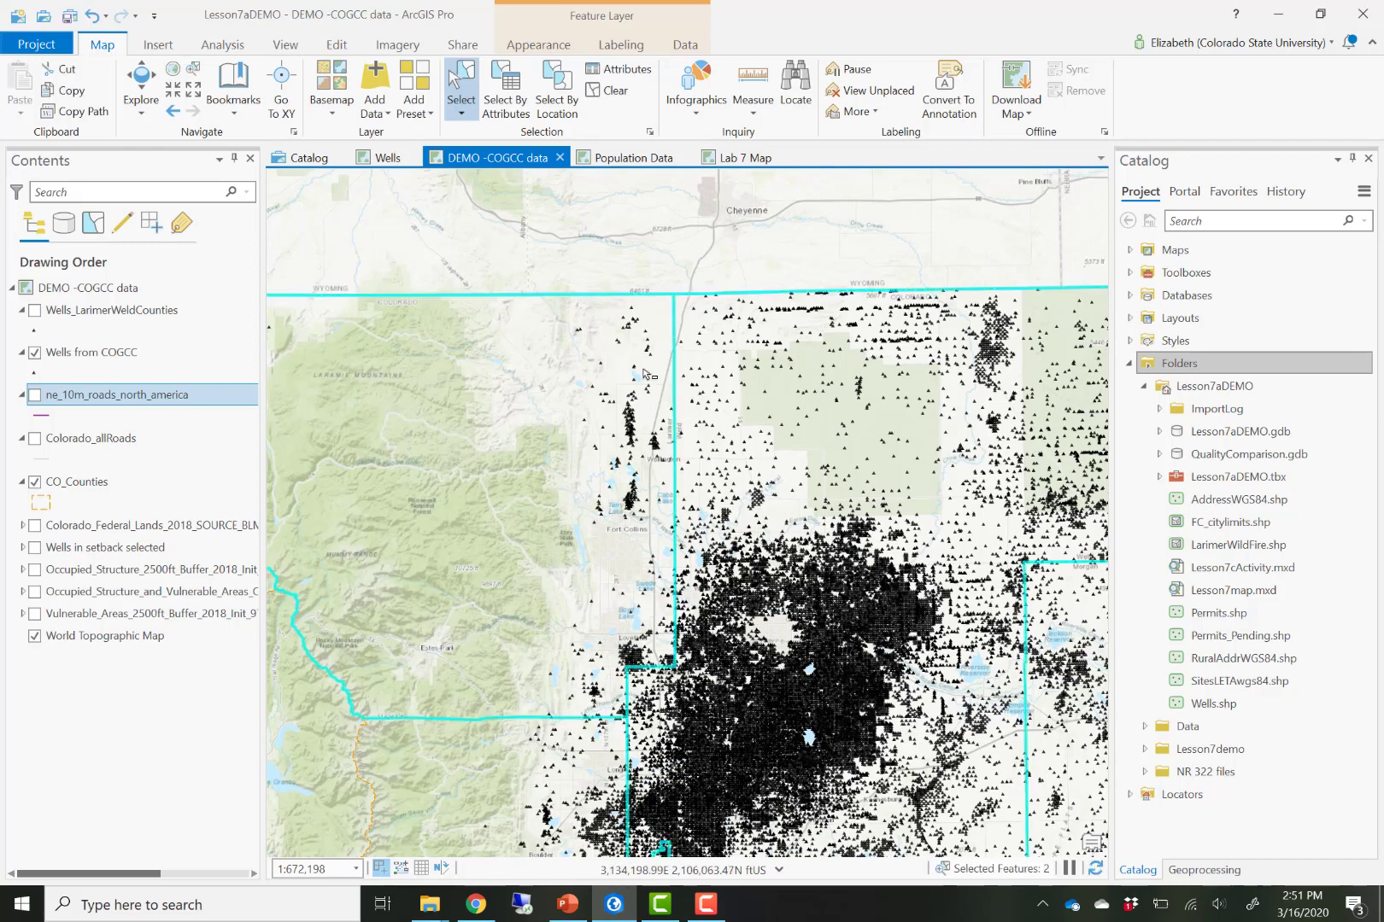
{"action": "scroll", "coordinate": [646, 374], "scroll_direction": "down", "scroll_amount": 2}
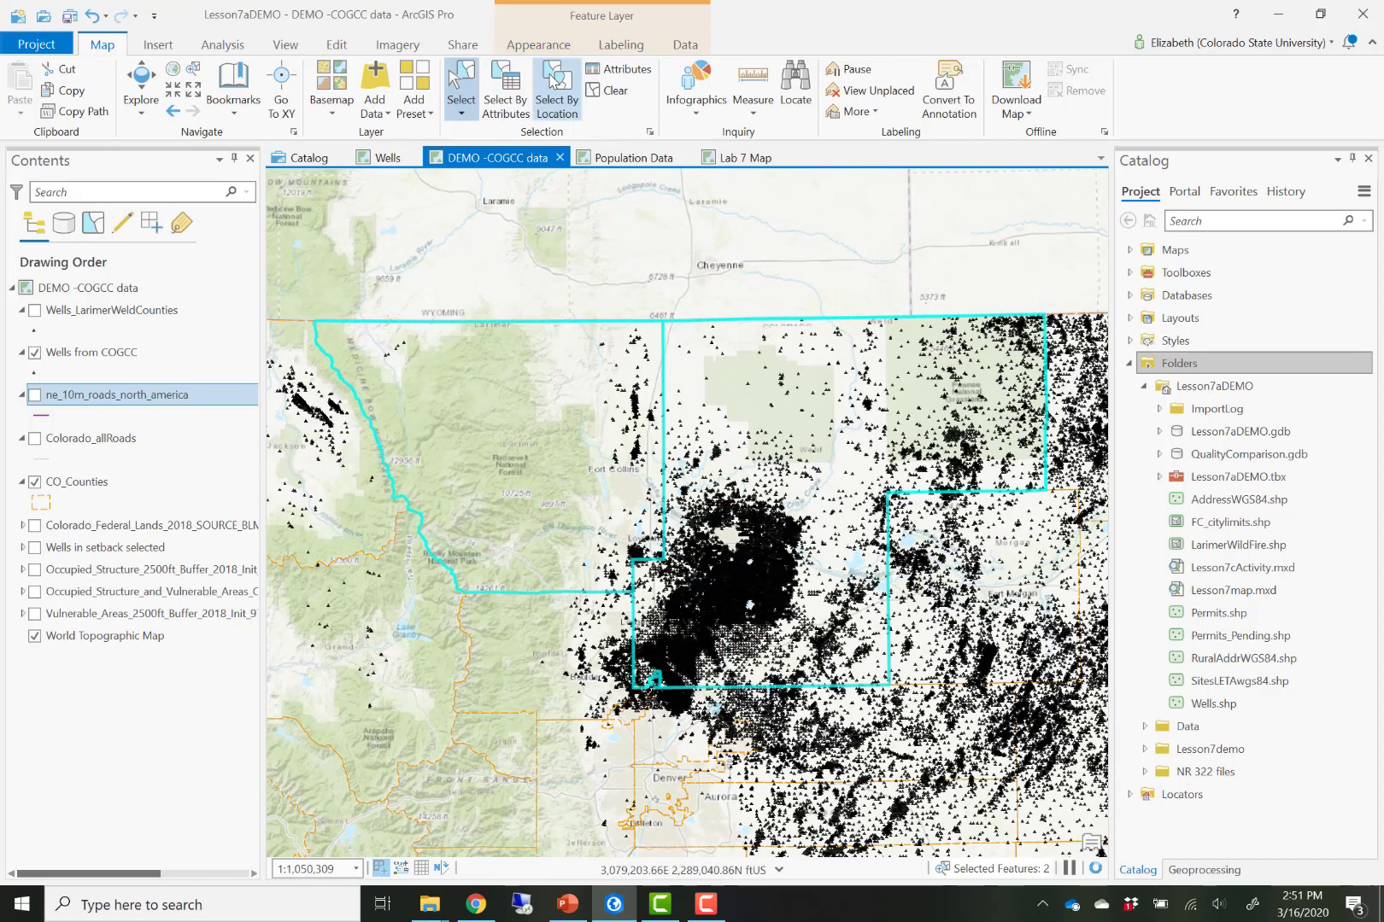
- Run Select Layer By Location selecting Wells from COGCC that intersect the selected CO_Counties features
{"action": "left_click", "coordinate": [557, 81]}
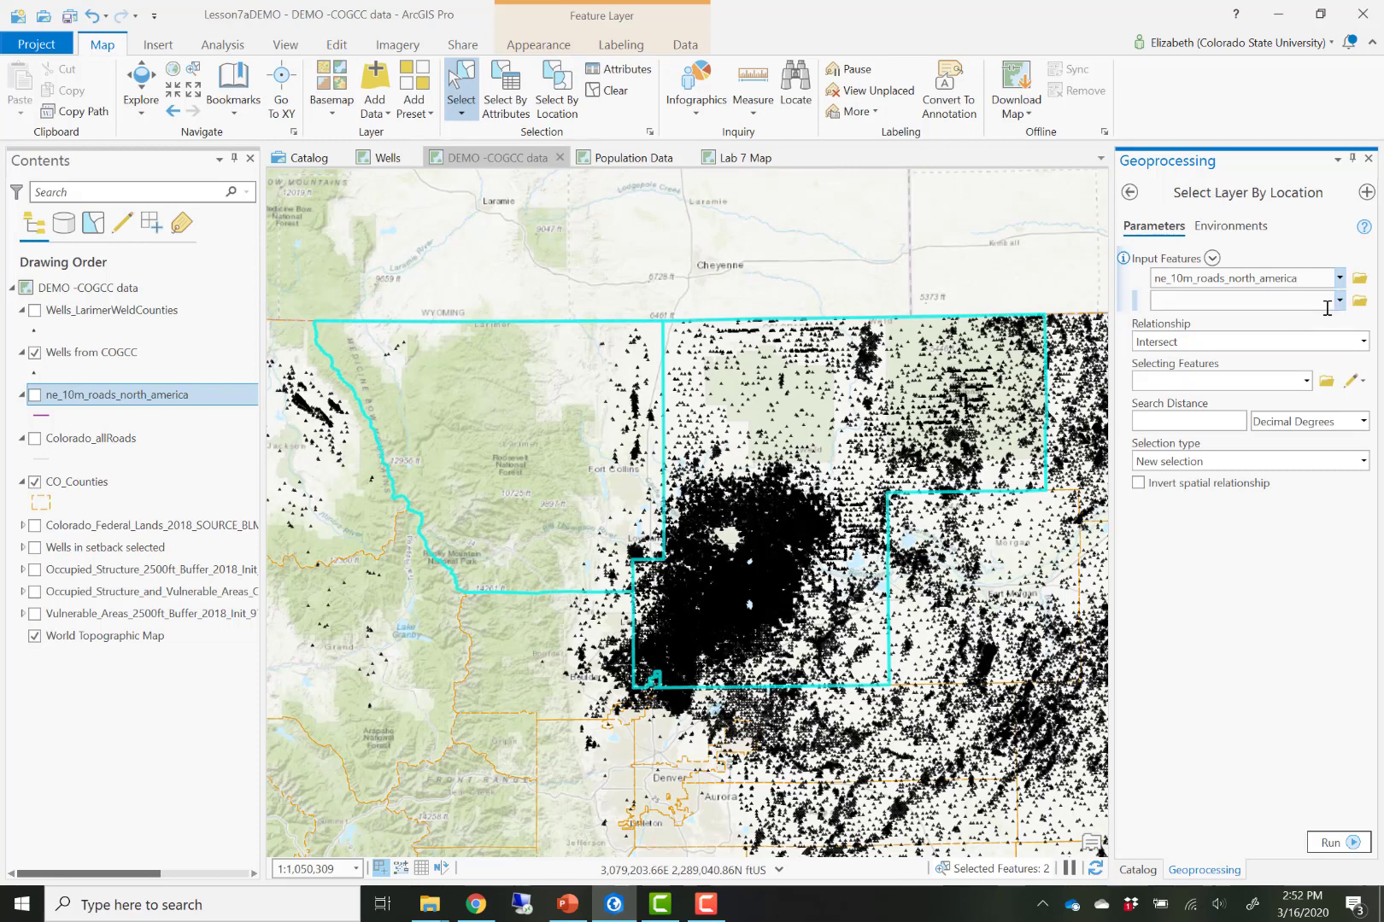
{"action": "left_click", "coordinate": [1339, 278]}
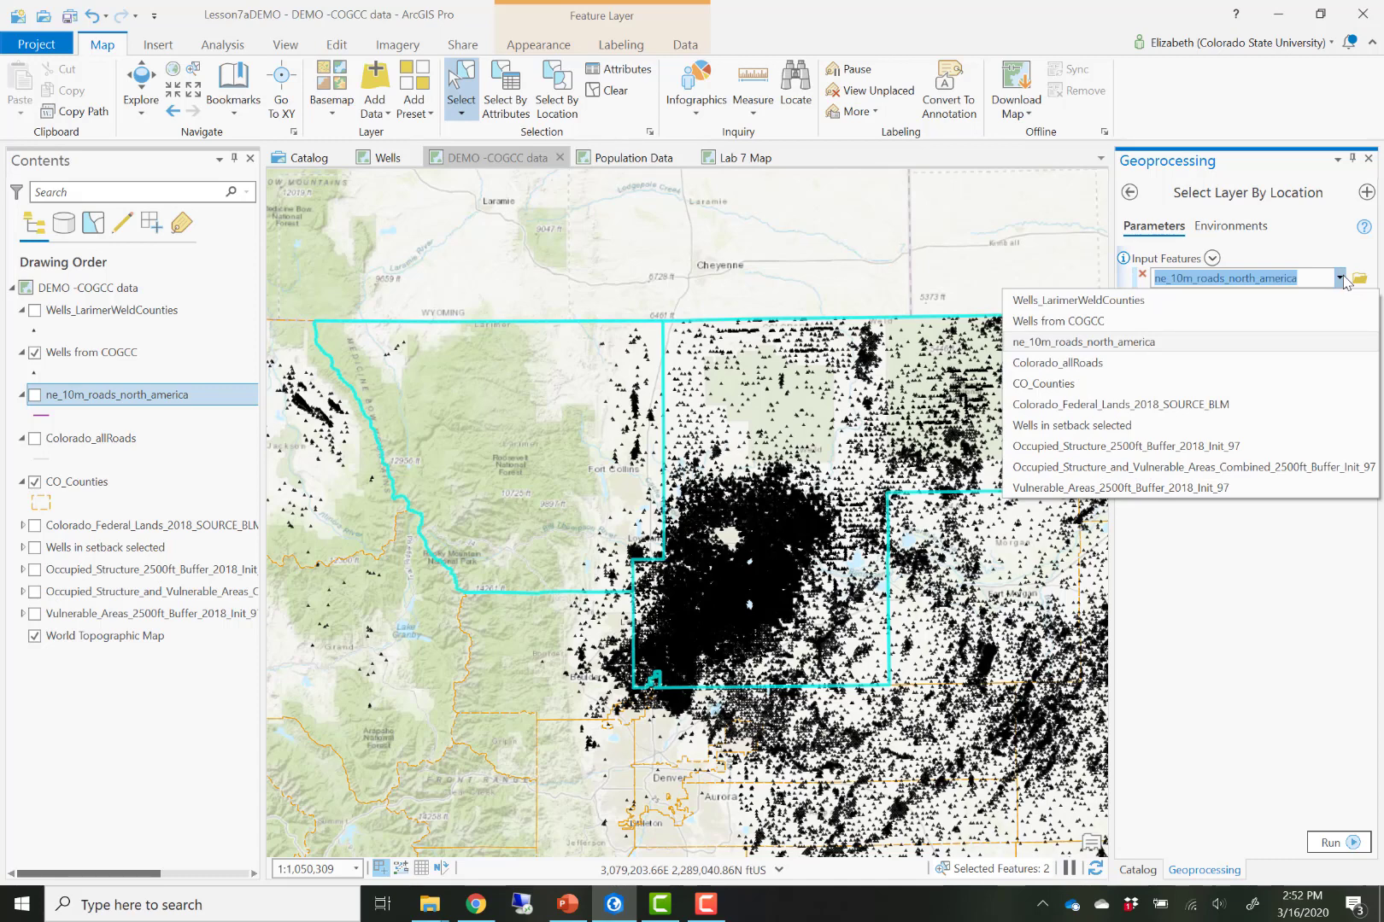
{"action": "left_click", "coordinate": [1090, 321]}
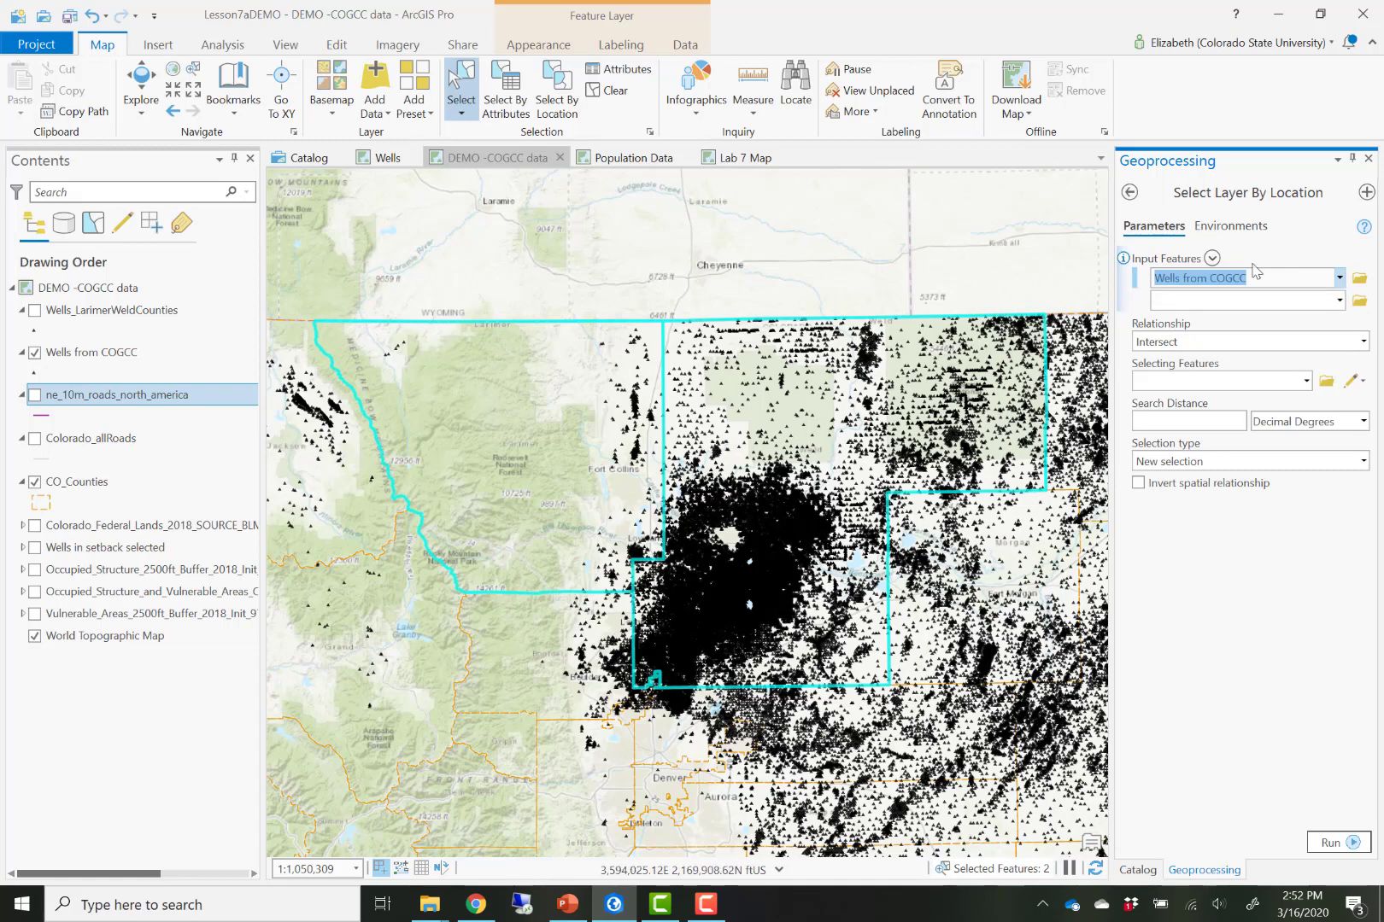
{"action": "left_click", "coordinate": [1363, 343]}
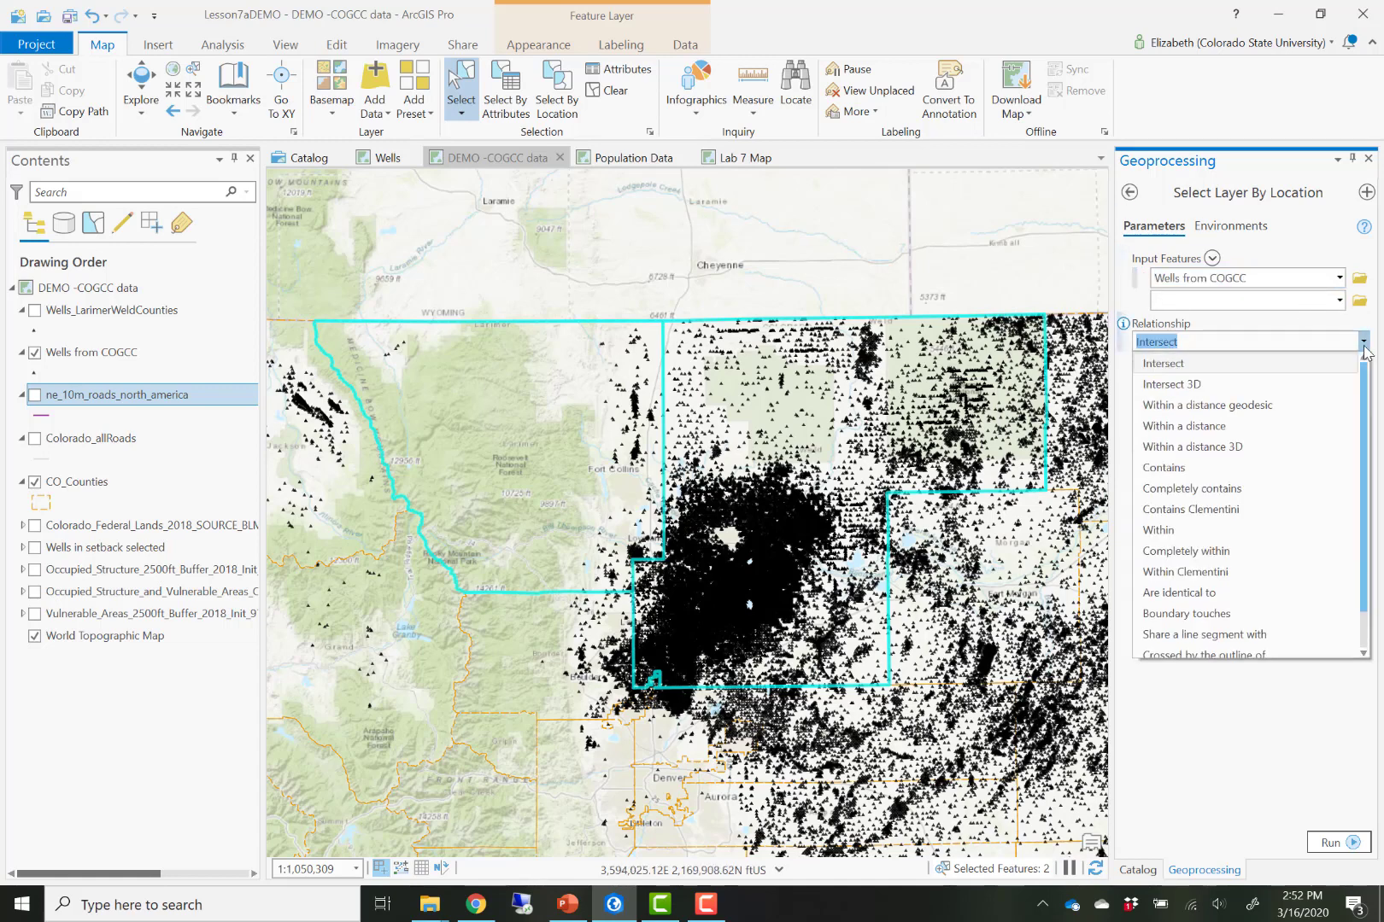
{"action": "left_click", "coordinate": [1363, 343]}
{"action": "left_click", "coordinate": [1306, 381]}
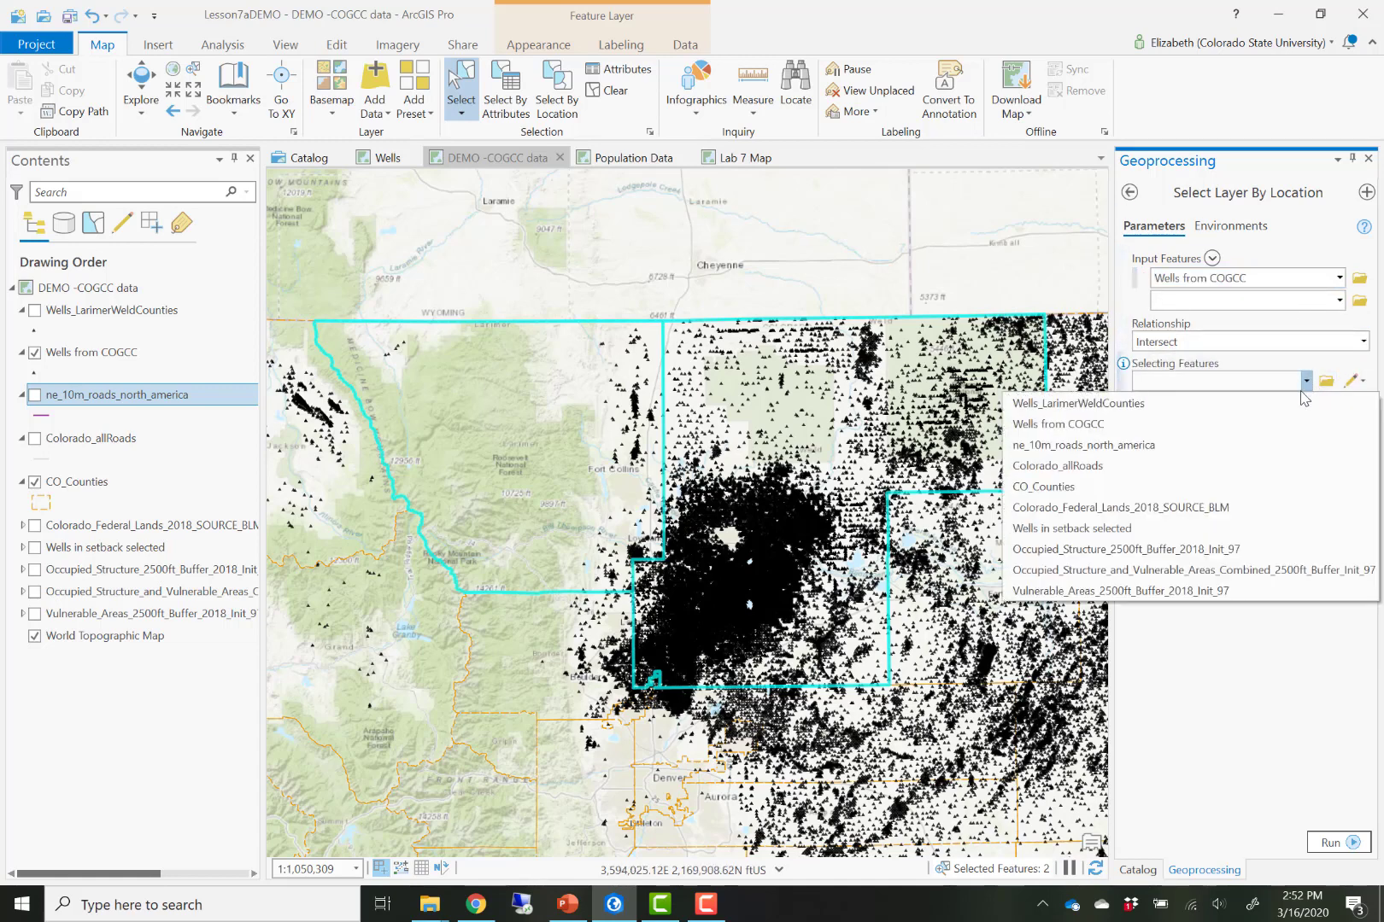
{"action": "left_click", "coordinate": [1298, 485]}
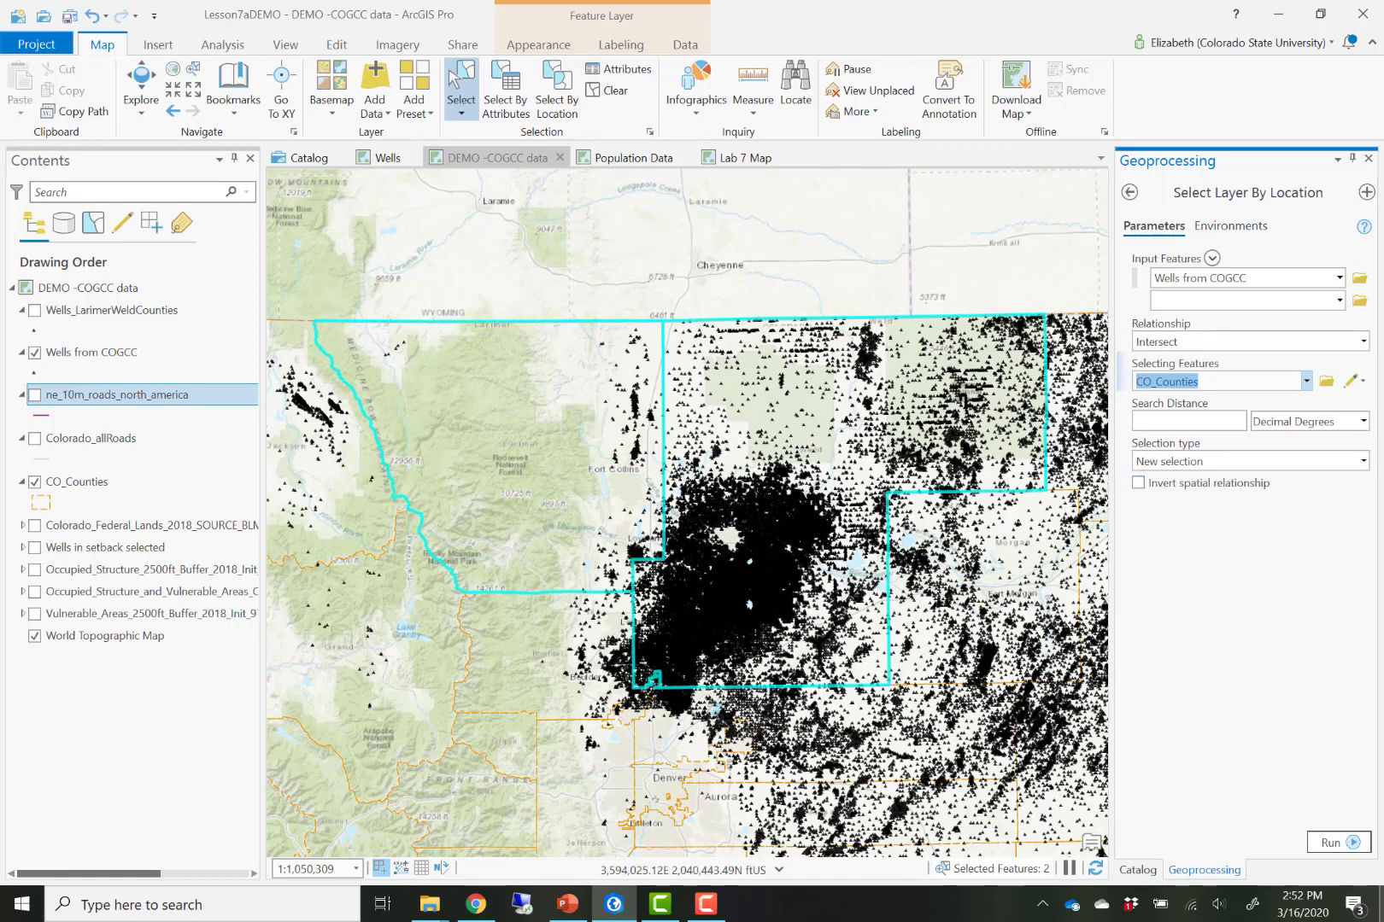
{"action": "left_click", "coordinate": [1338, 842]}
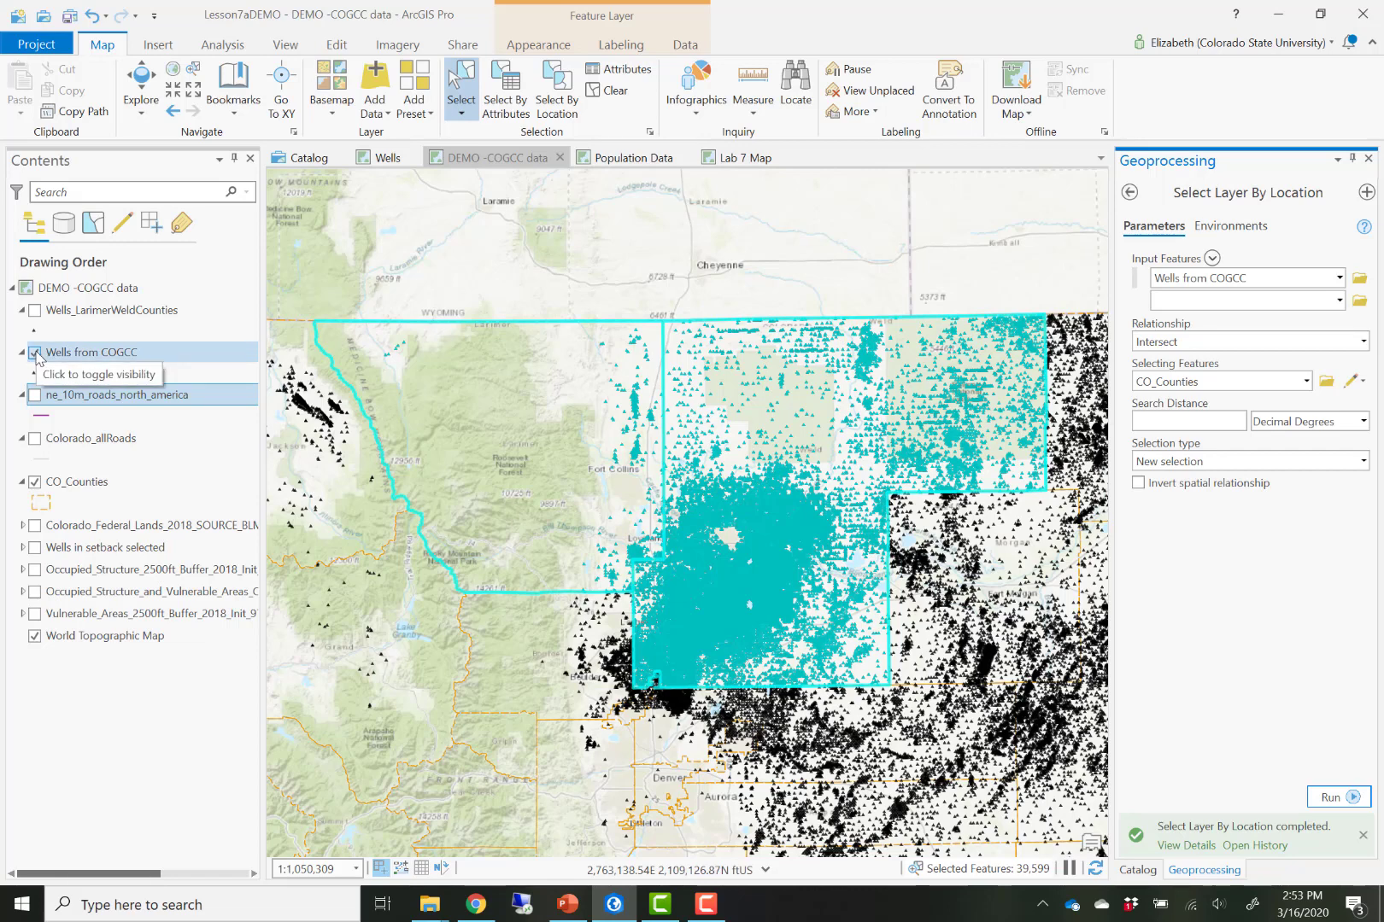
- Clear the well selection and open the Clip geoprocessing tool
{"action": "left_click", "coordinate": [612, 90]}
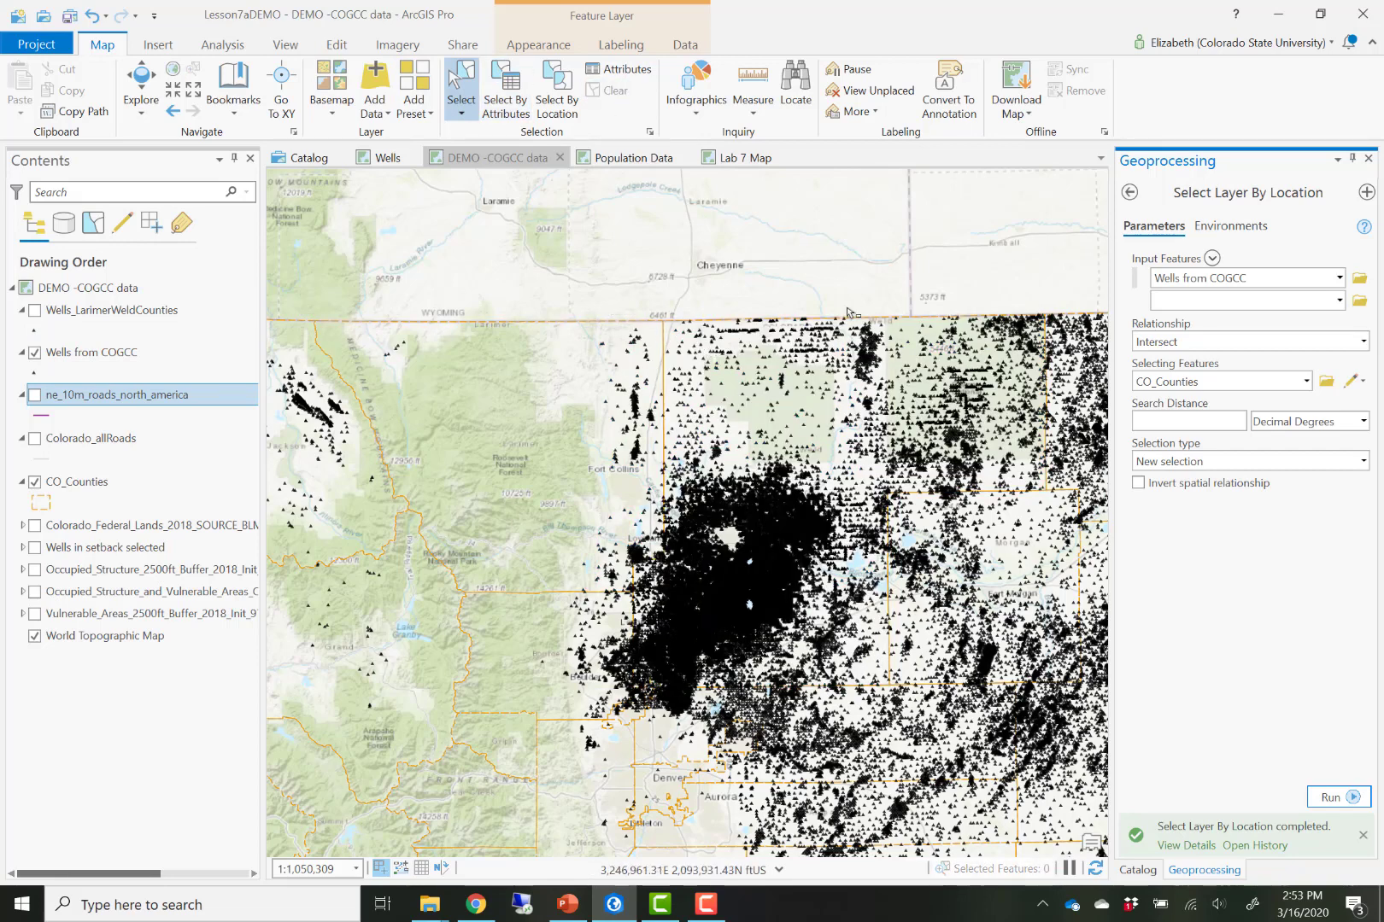
{"action": "left_click", "coordinate": [214, 47]}
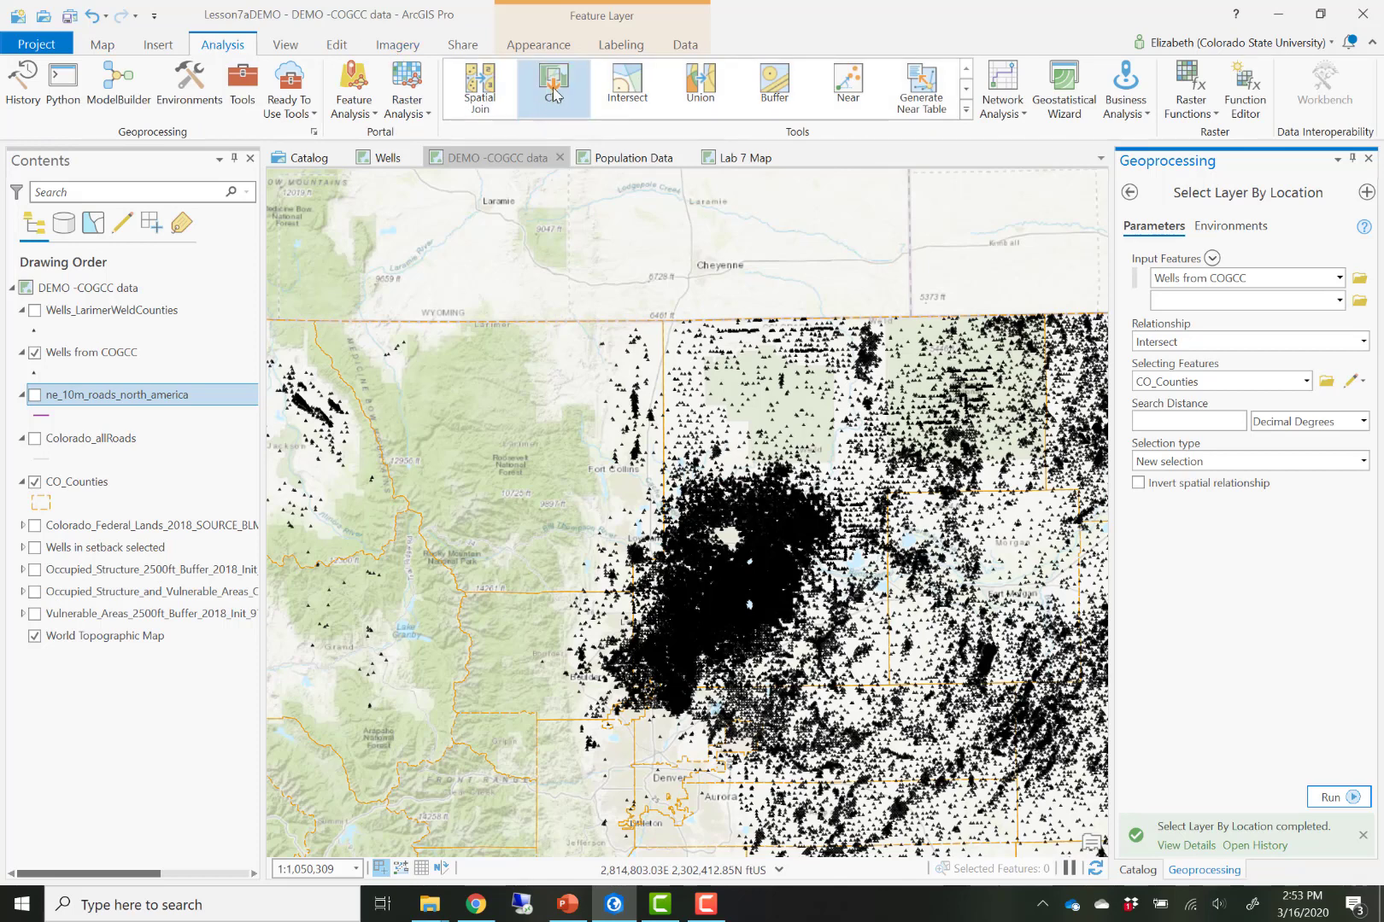
{"action": "left_click", "coordinate": [246, 83]}
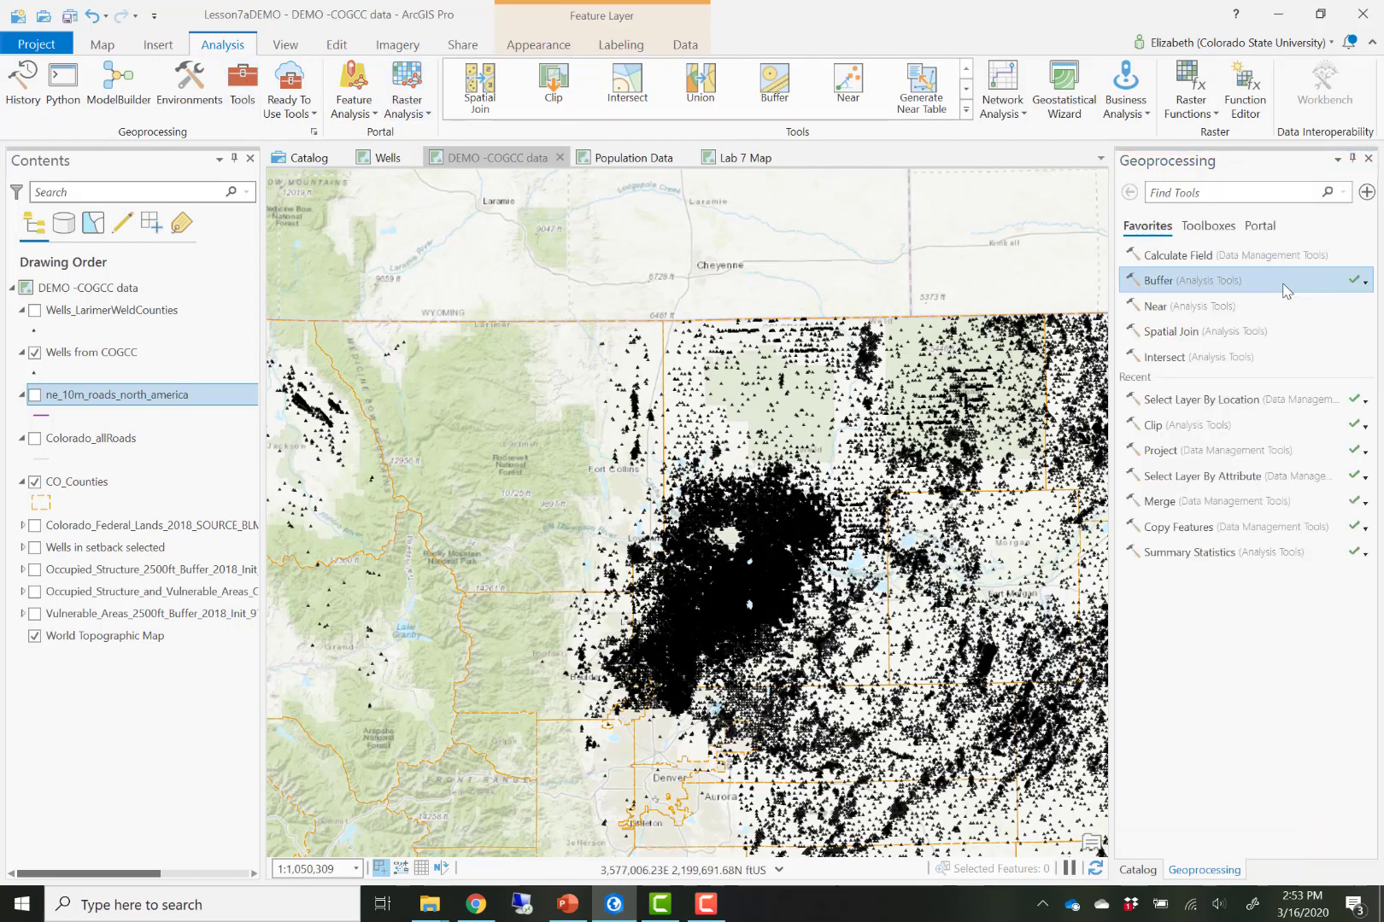
{"action": "left_click", "coordinate": [1193, 195]}
{"action": "type", "text": "clip"}
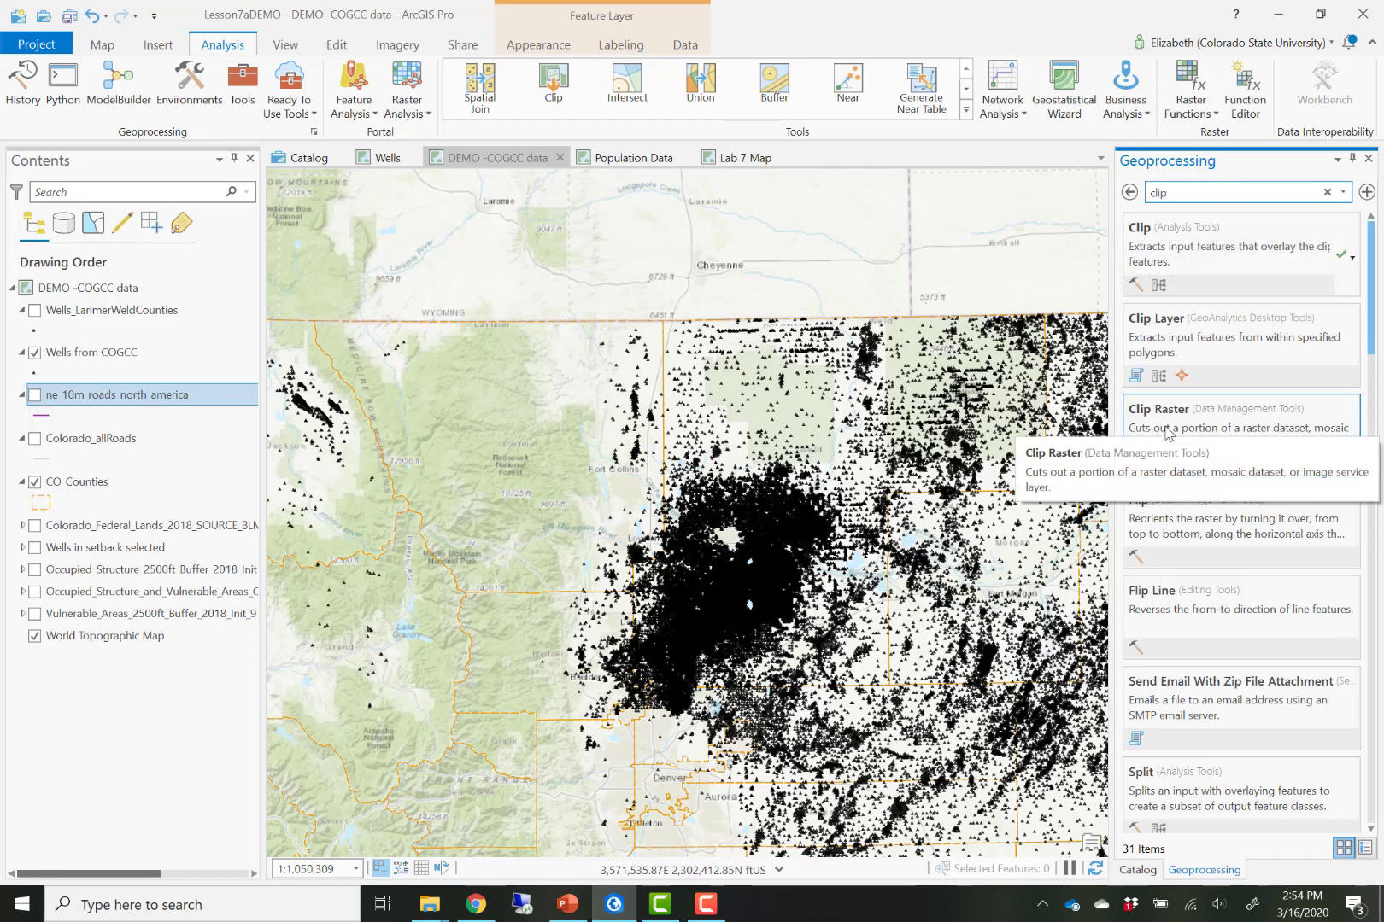
{"action": "left_click", "coordinate": [1191, 252]}
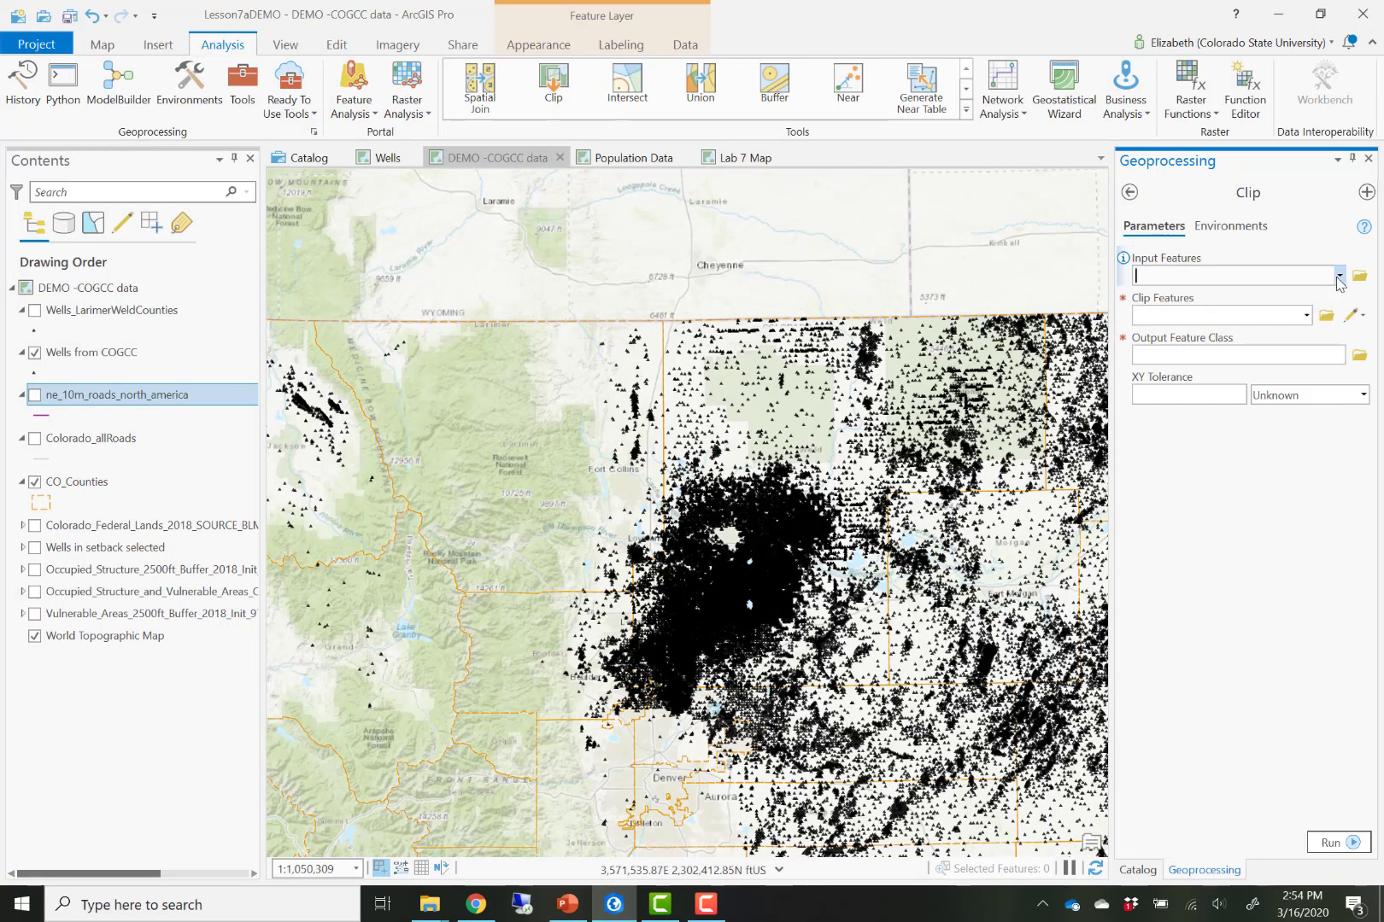
- Activate the Select tool and set the Clip input features to Wells from COGCC
{"action": "left_click", "coordinate": [103, 44]}
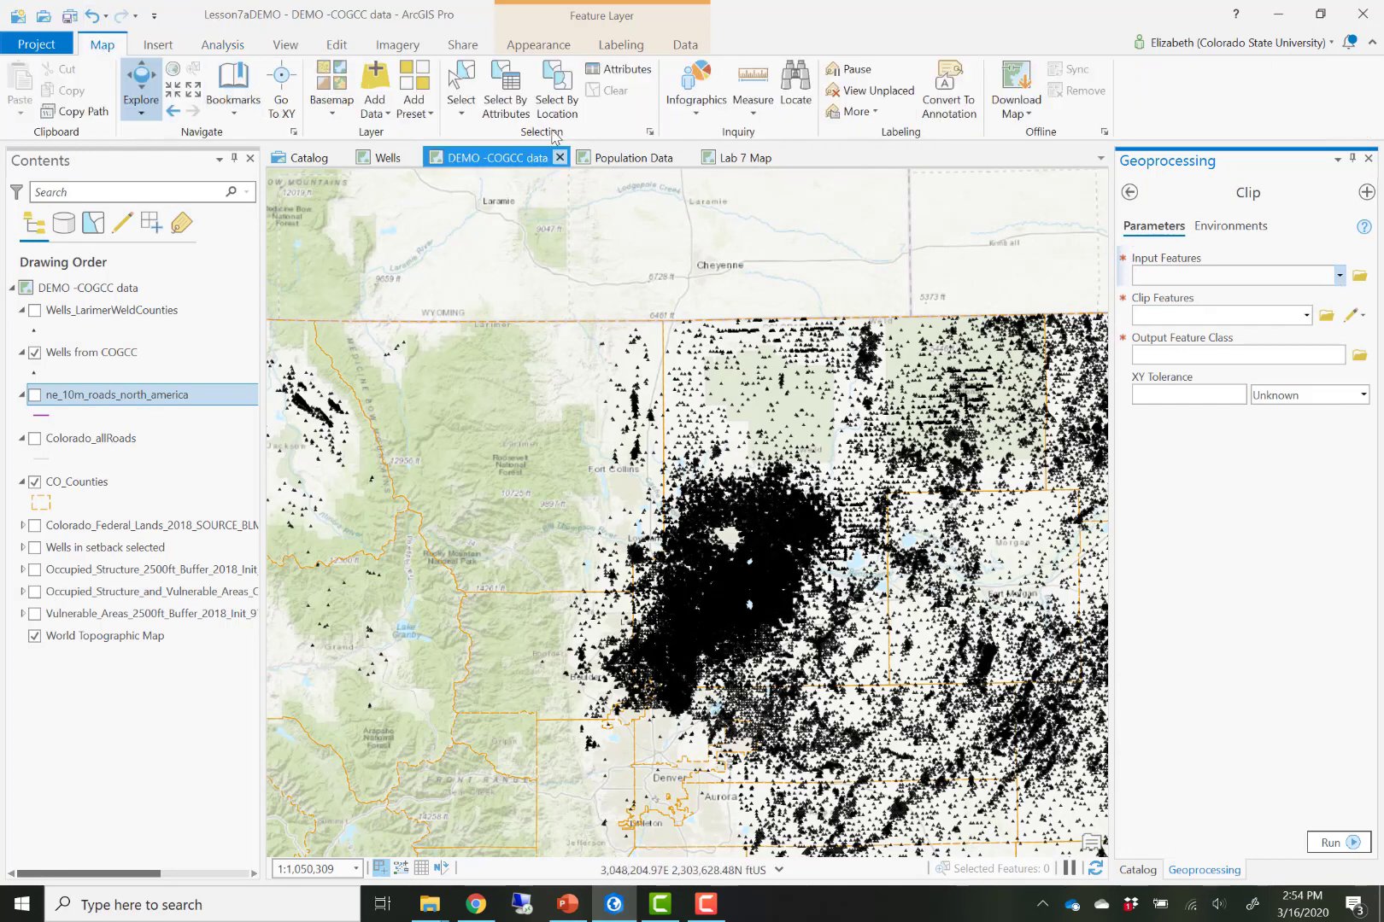
{"action": "left_click", "coordinate": [461, 90]}
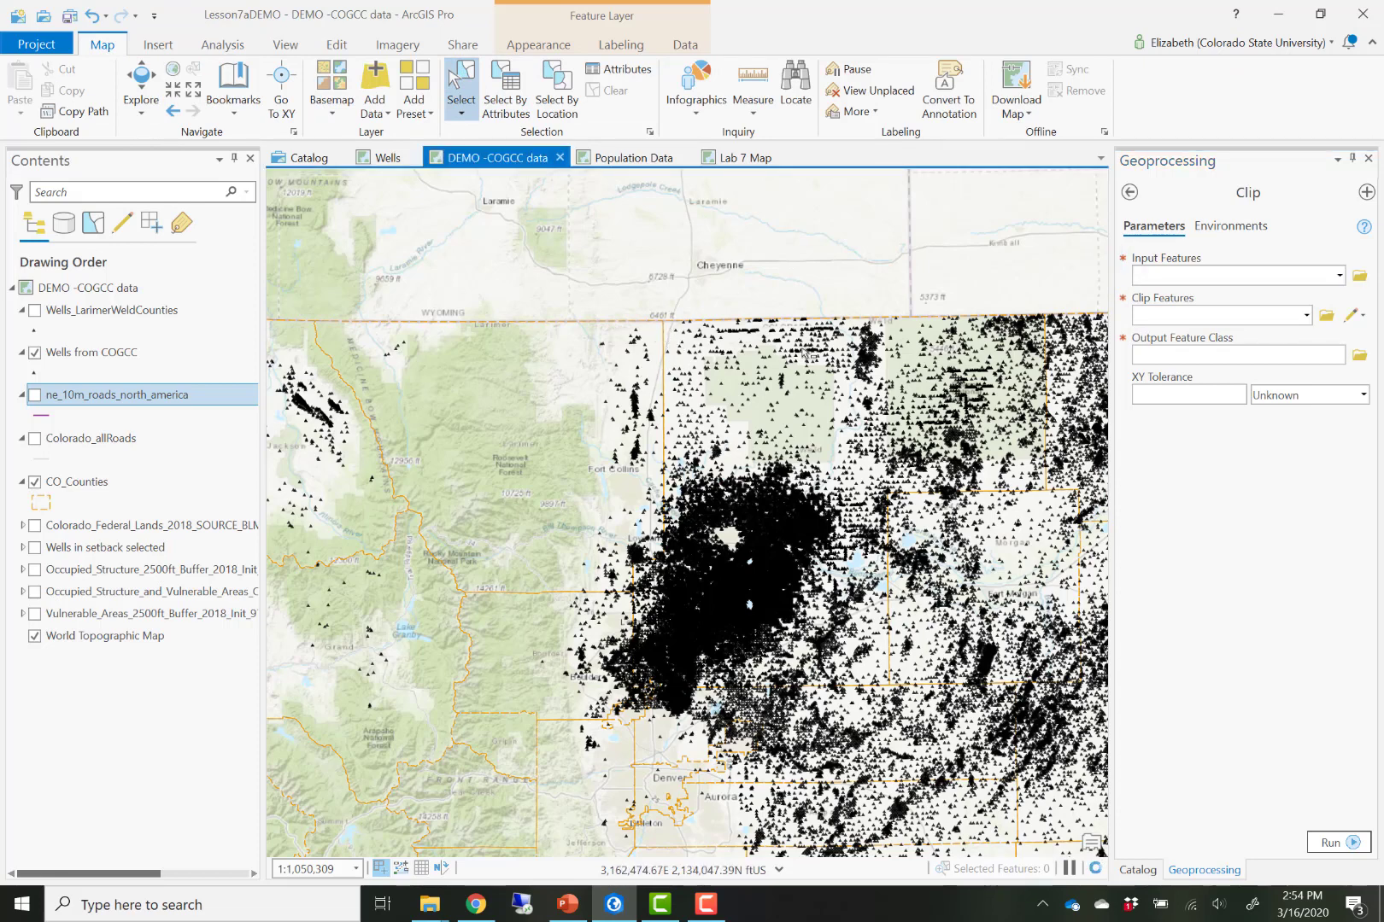
{"action": "left_click", "coordinate": [1346, 279]}
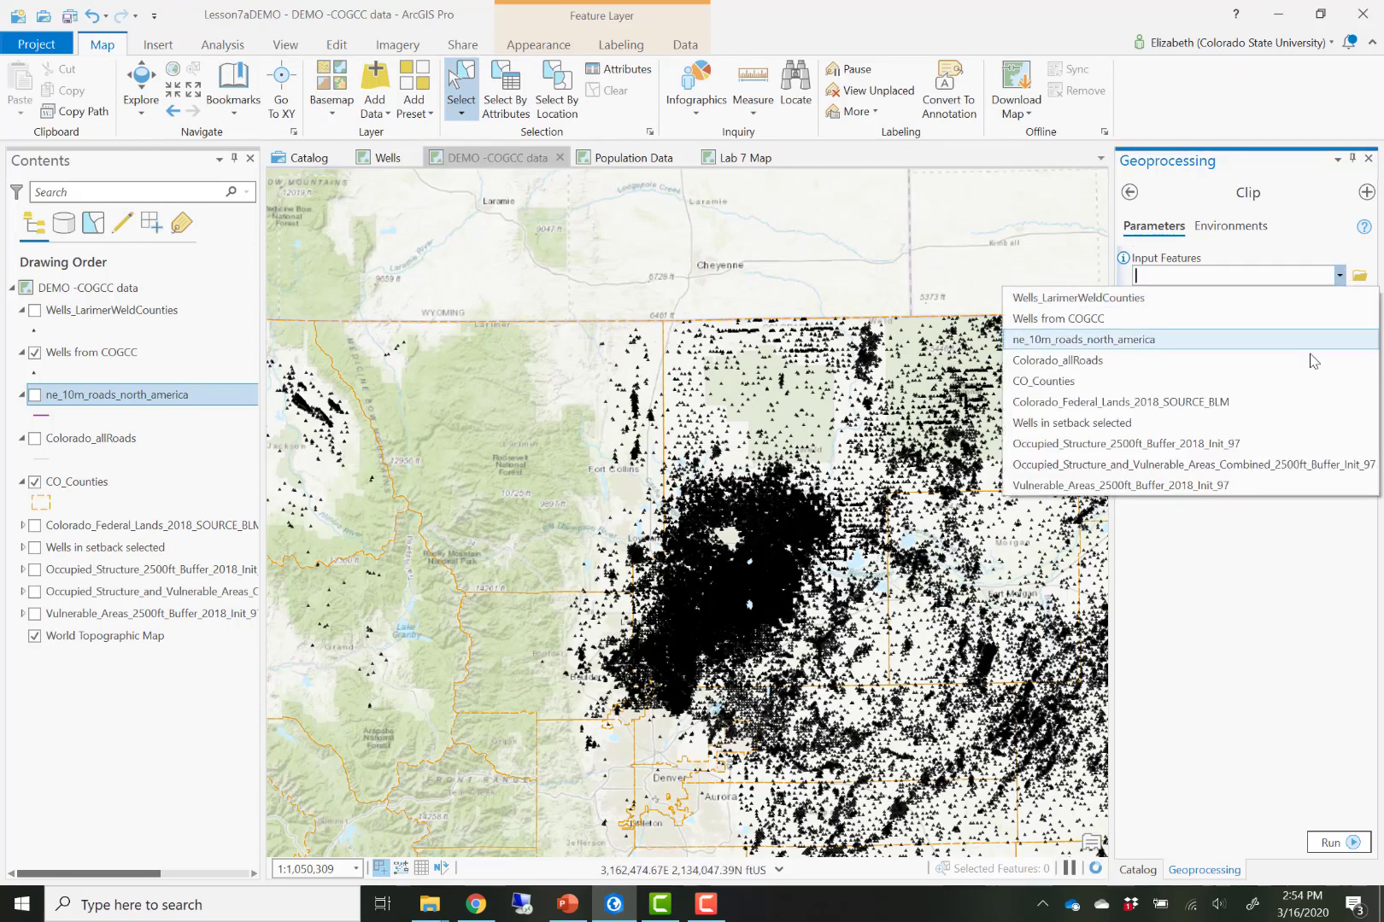
{"action": "left_click", "coordinate": [1287, 318]}
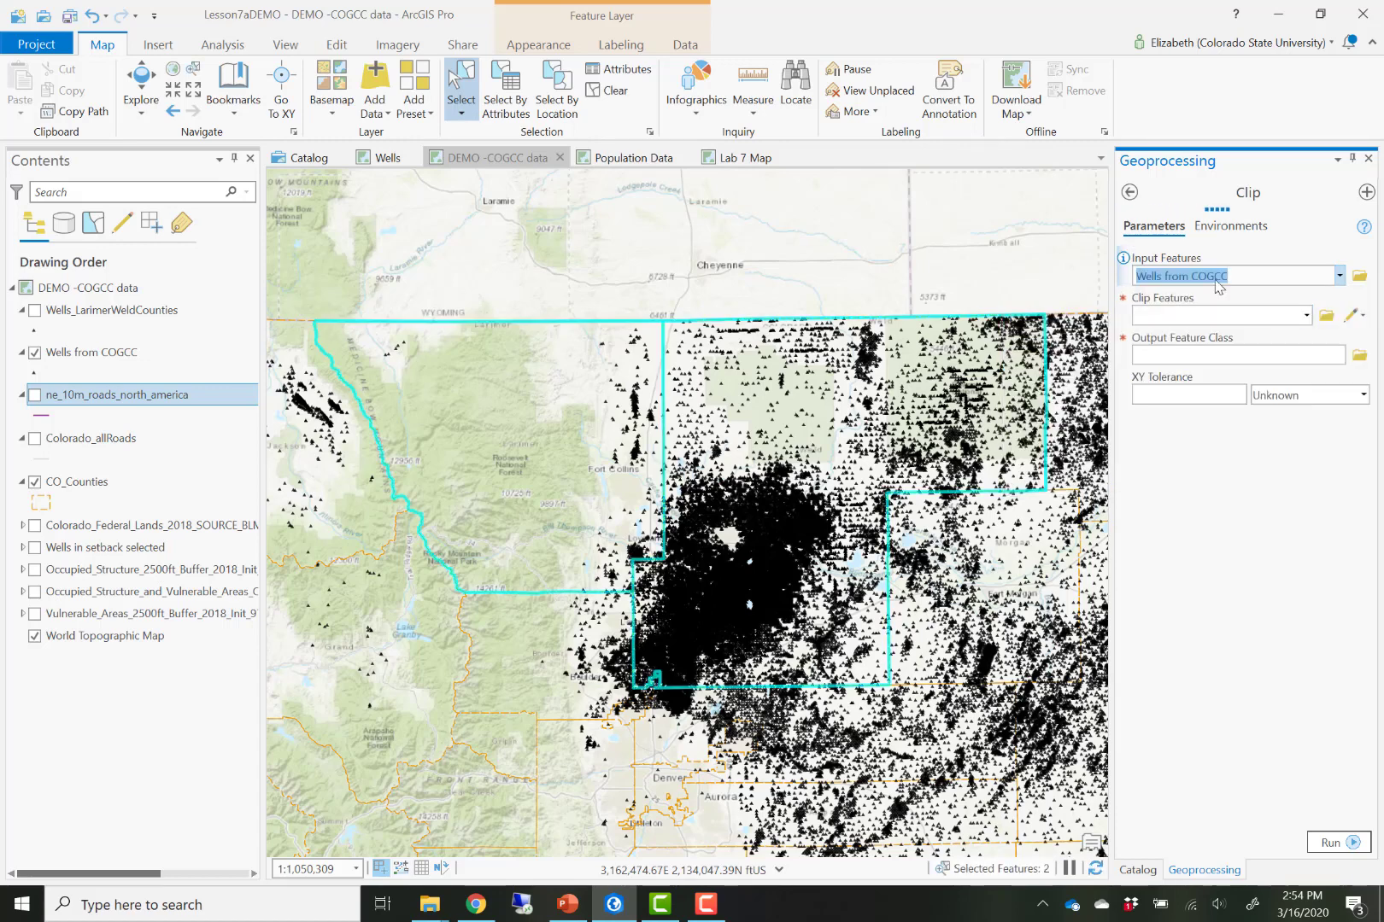
- Run Clip with CO_Counties as clip features and output wells_Larimer_weld2, then hide the Wells from COGCC layer
{"action": "left_click", "coordinate": [1306, 318]}
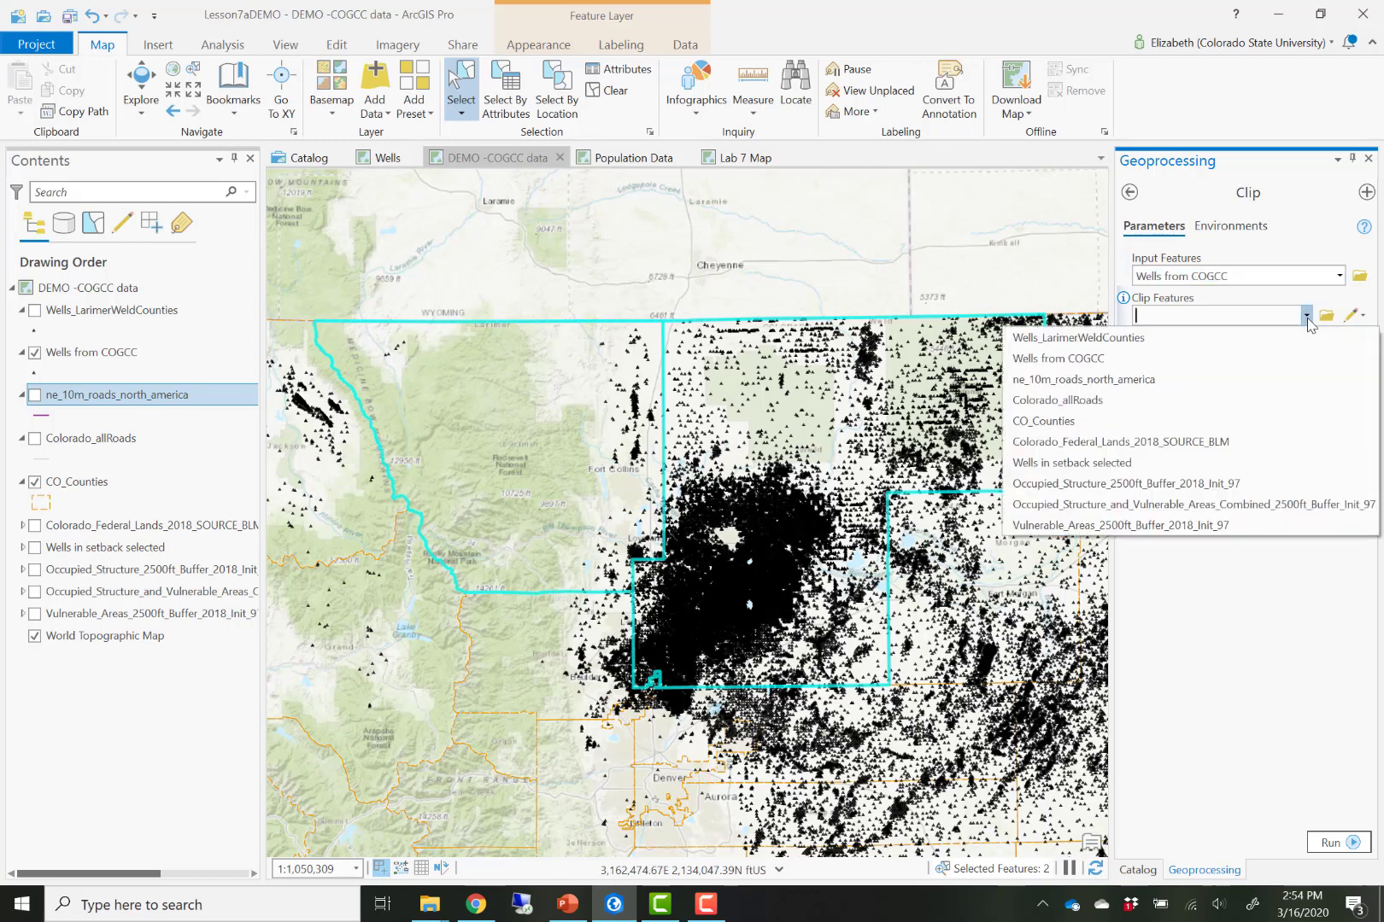
{"action": "left_click", "coordinate": [1274, 421]}
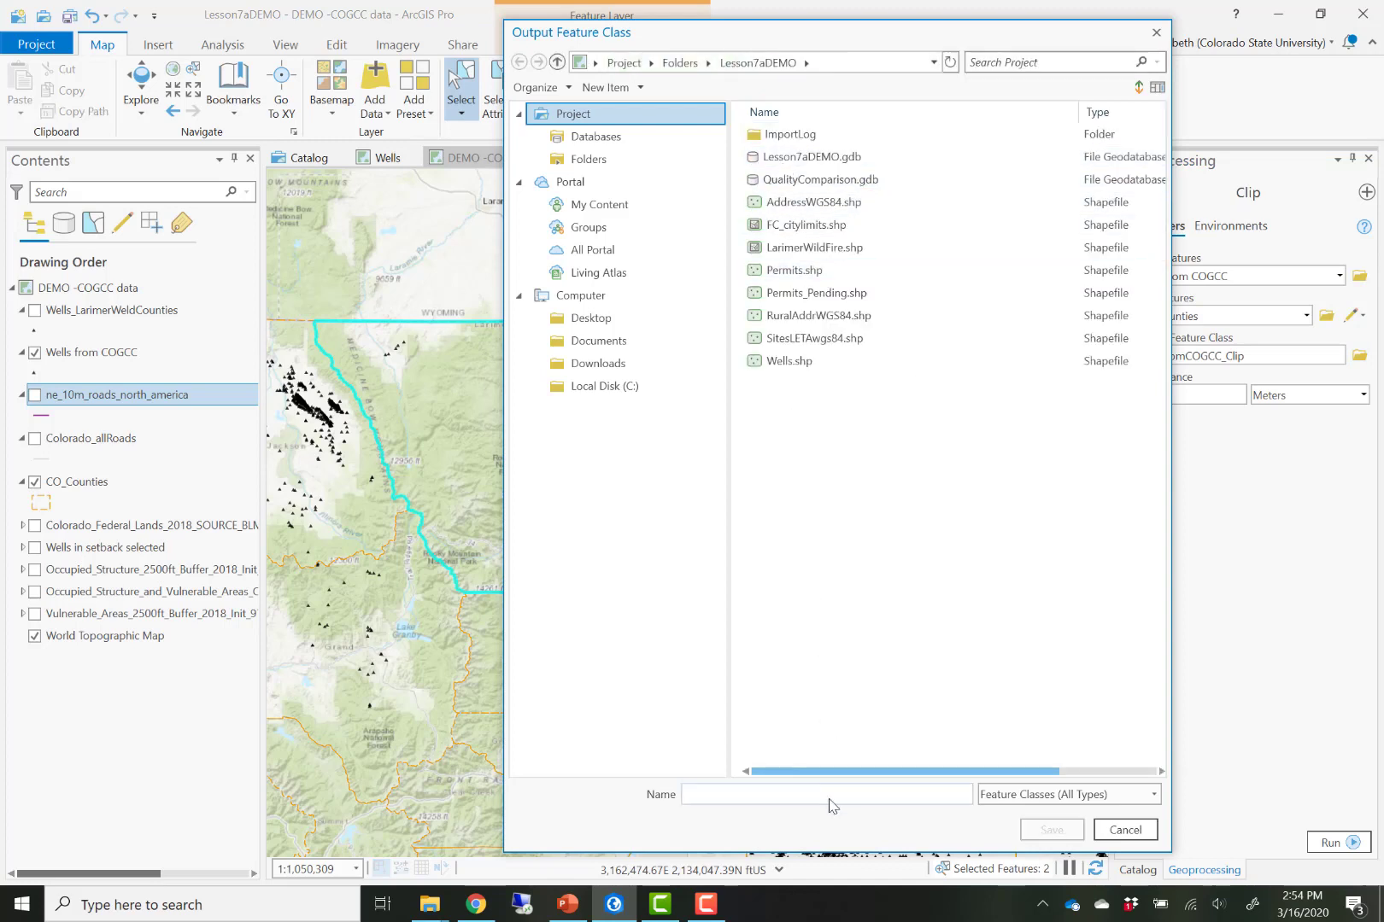
{"action": "type", "text": "wells_Larimer_weld2"}
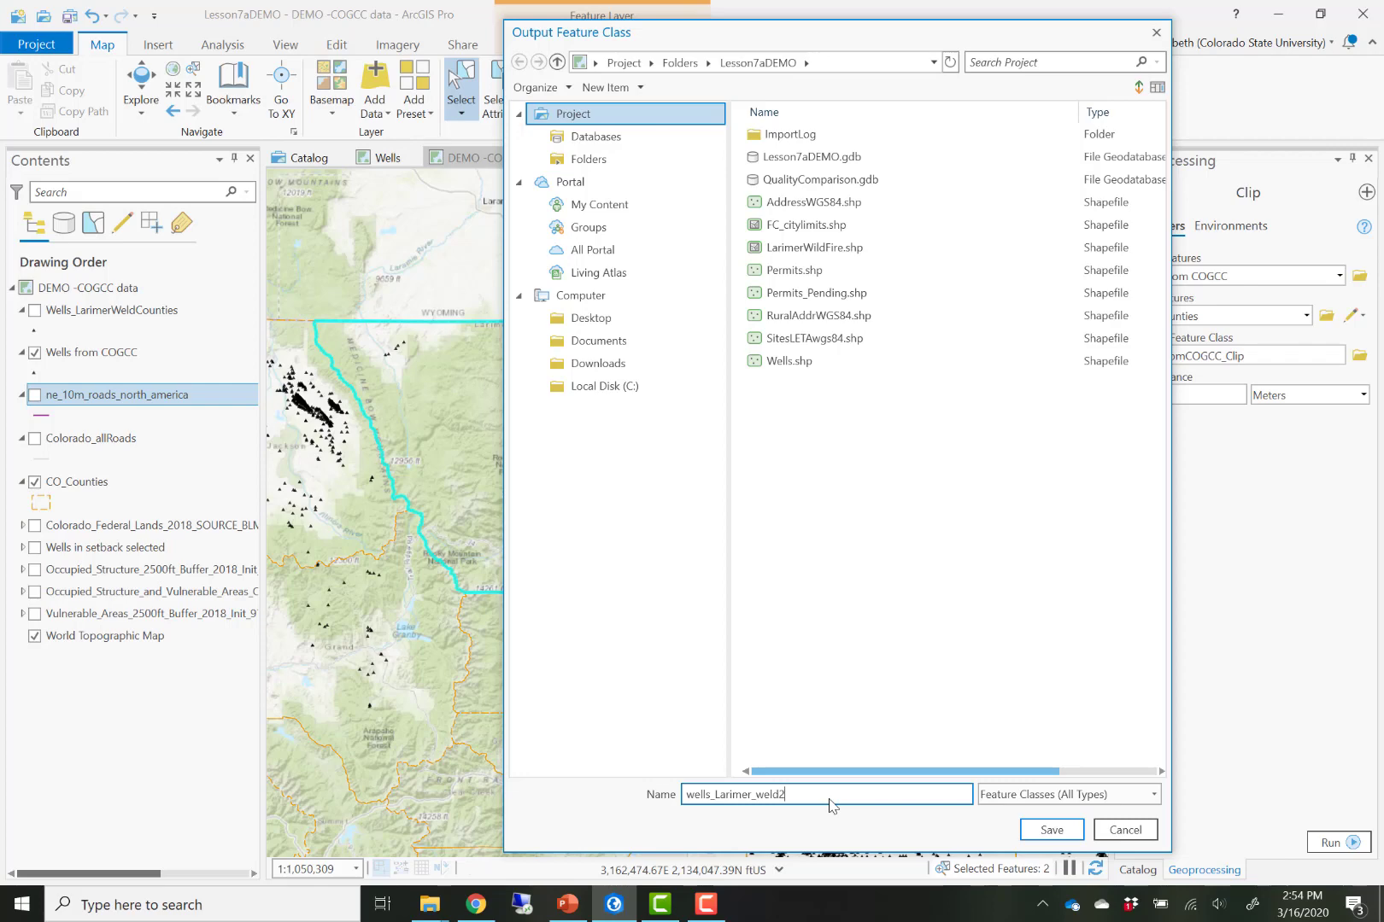
{"action": "left_click", "coordinate": [1040, 832]}
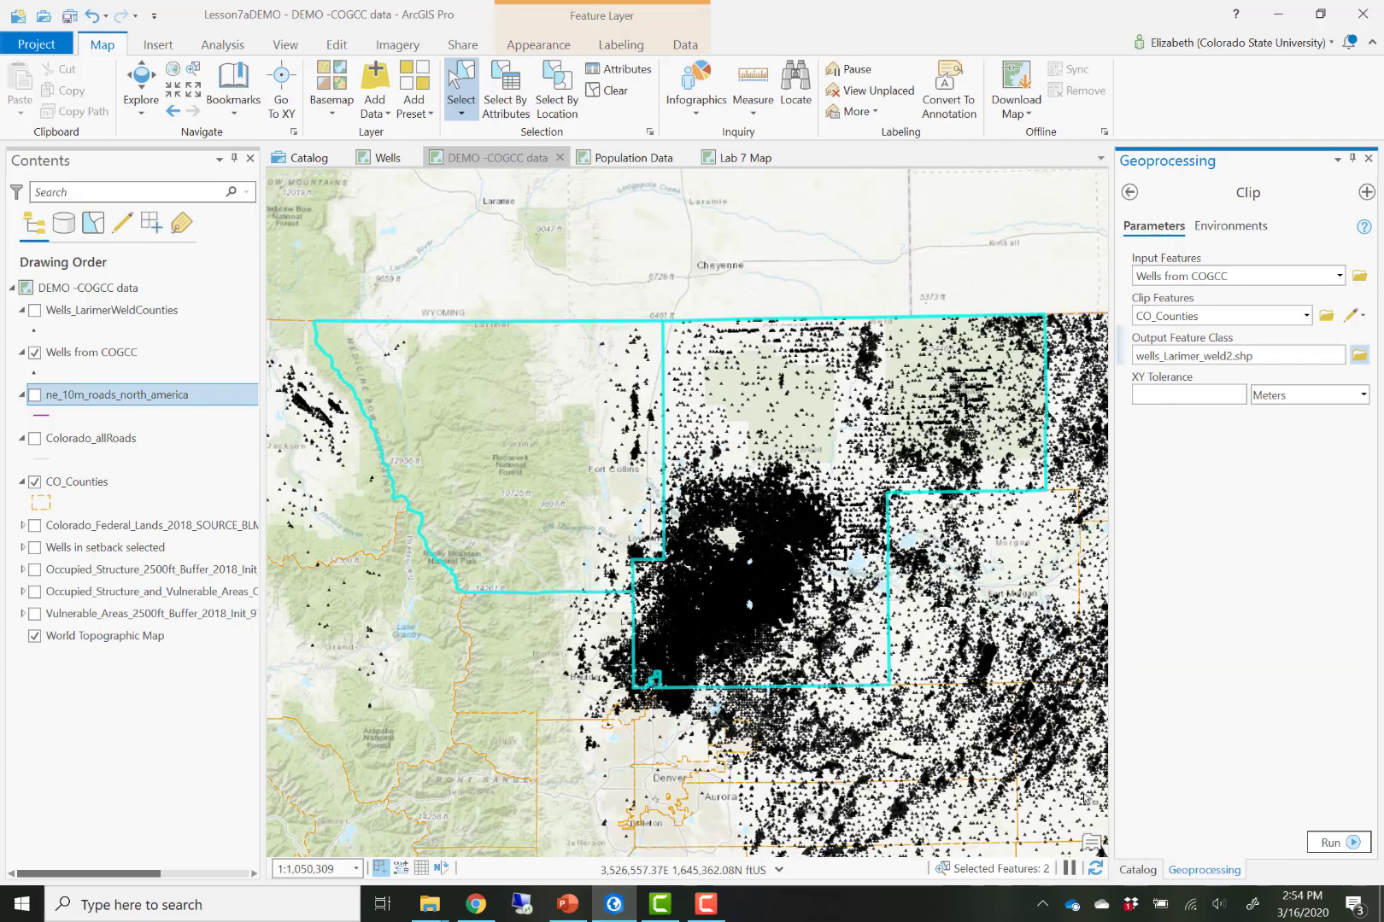
{"action": "left_click", "coordinate": [1325, 844]}
{"action": "mouse_move", "coordinate": [1323, 846]}
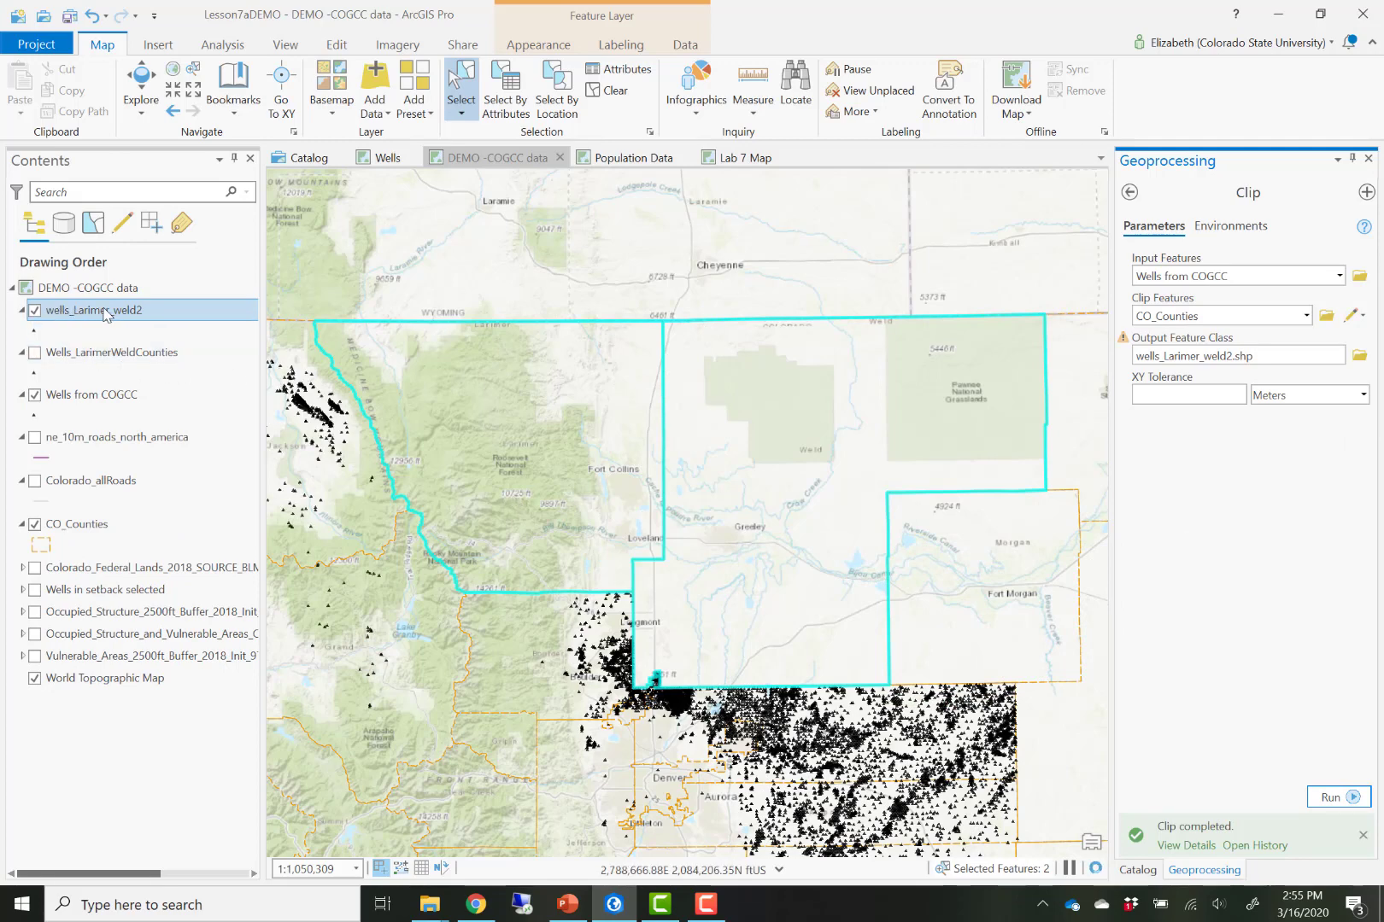
{"action": "left_click", "coordinate": [35, 397]}
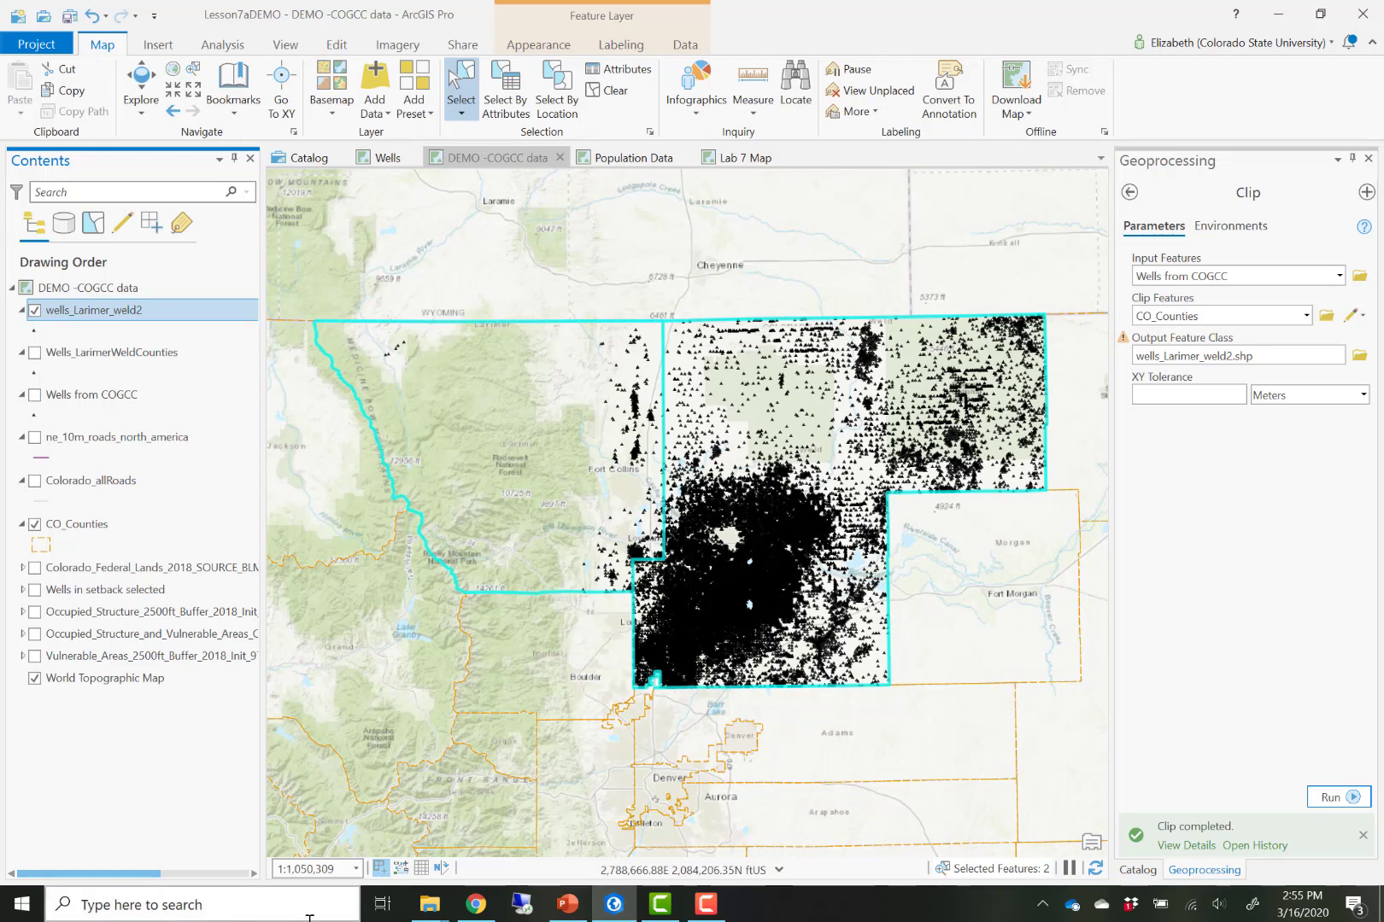
- Switch to the web browser and search for natural earth data in a new tab
{"action": "left_click", "coordinate": [477, 905]}
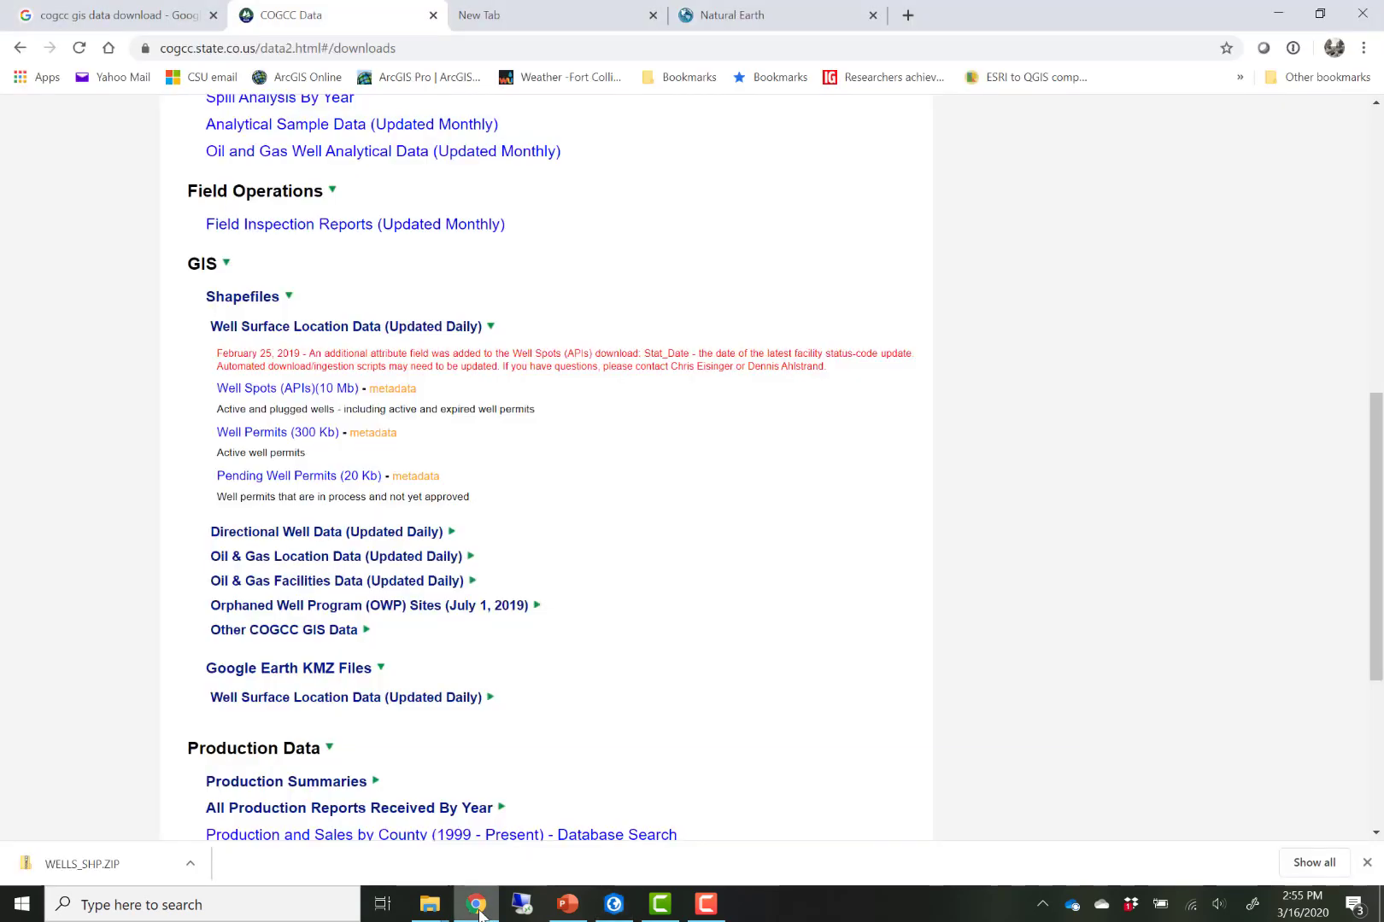
{"action": "left_click", "coordinate": [576, 14]}
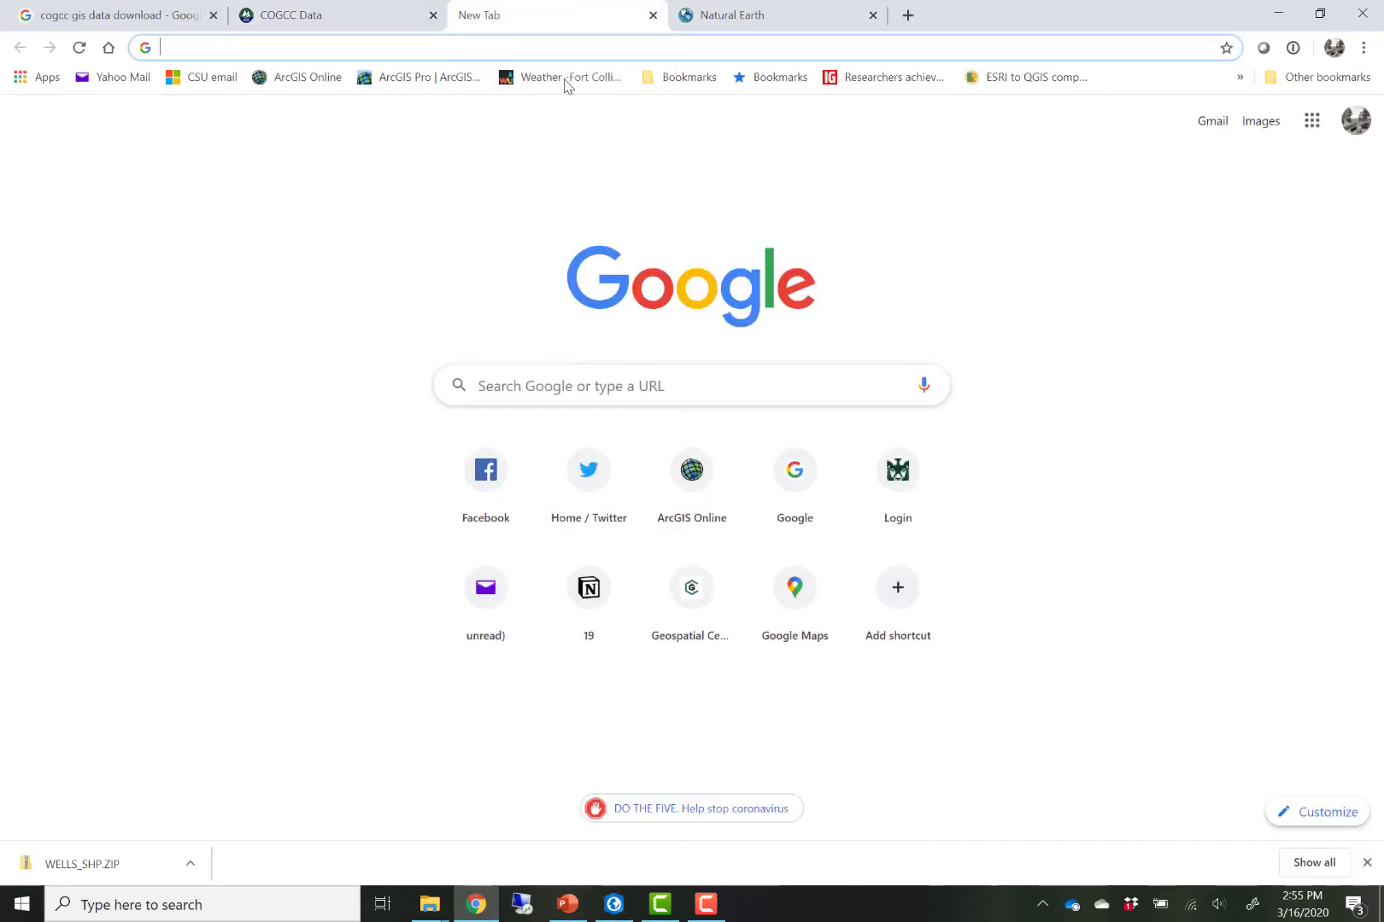
{"action": "left_click", "coordinate": [404, 48]}
{"action": "type", "text": "natur"}
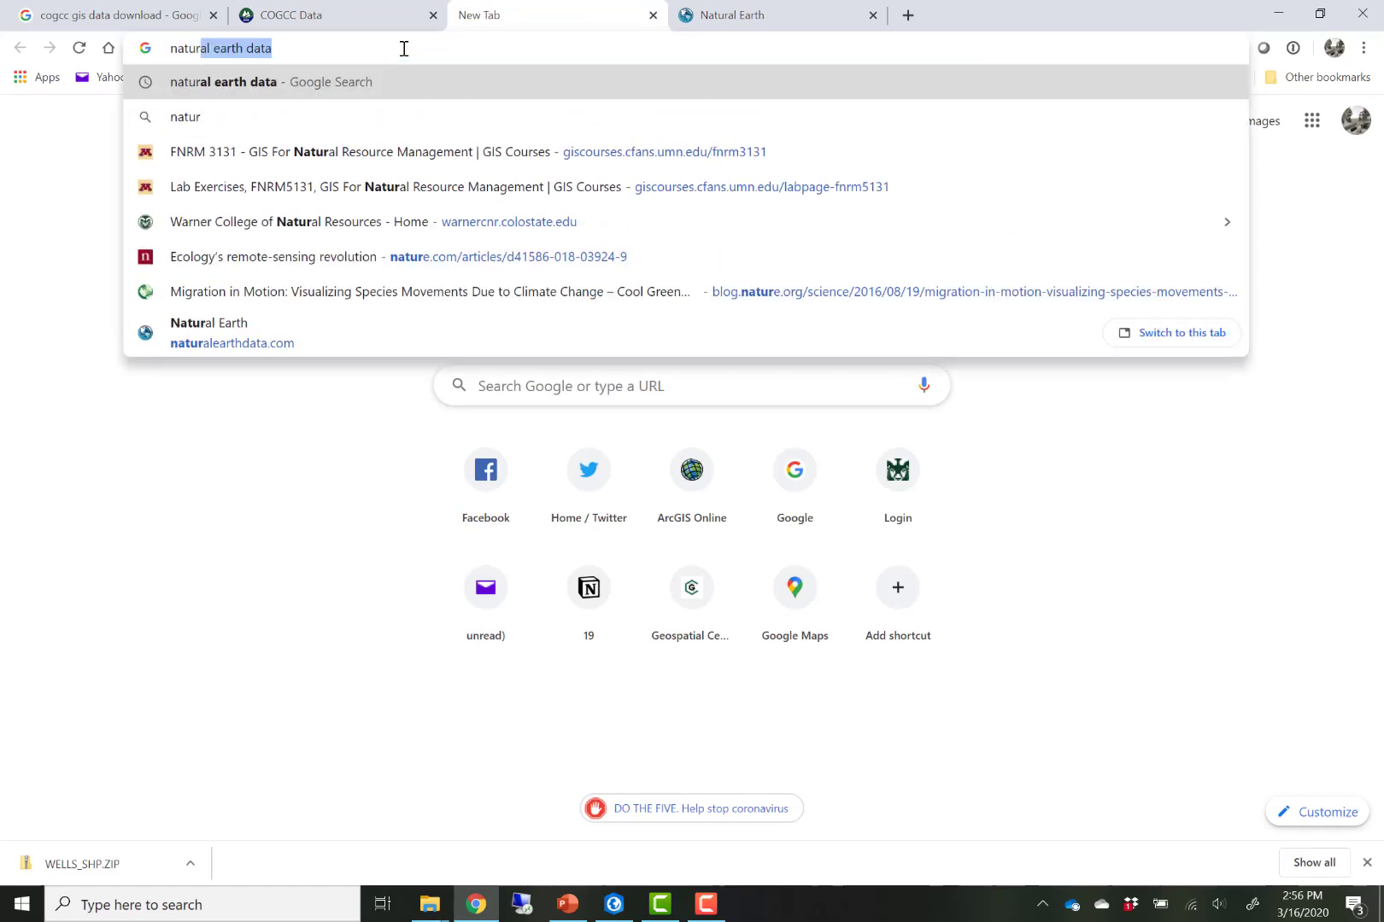
{"action": "key", "text": "Right"}
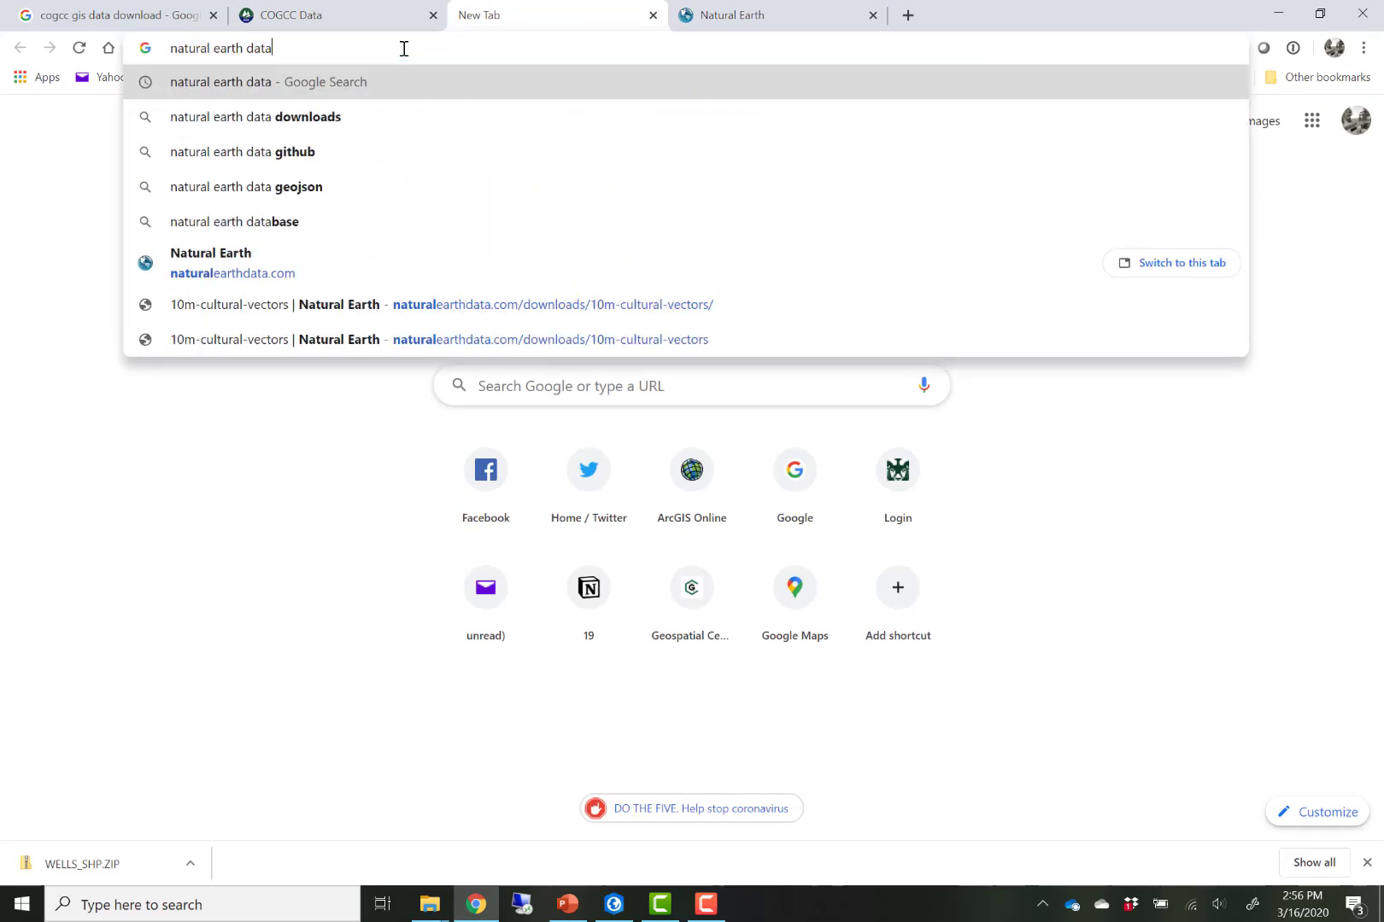
{"action": "key", "text": "Return"}
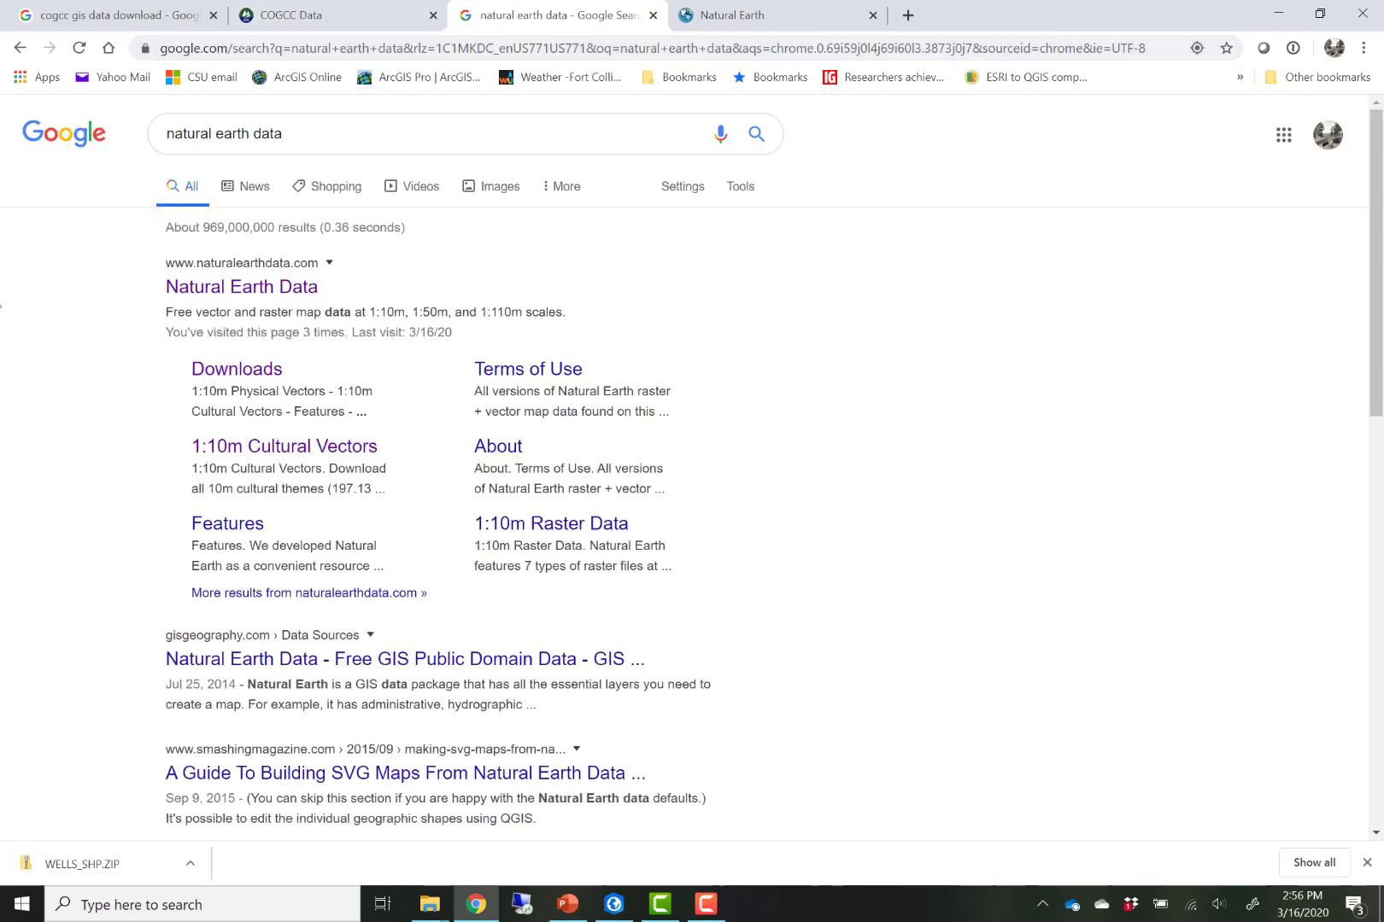
- Open Natural Earth's 1:10m Cultural Vectors downloads and download the Roads North America supplement
{"action": "left_click", "coordinate": [257, 288]}
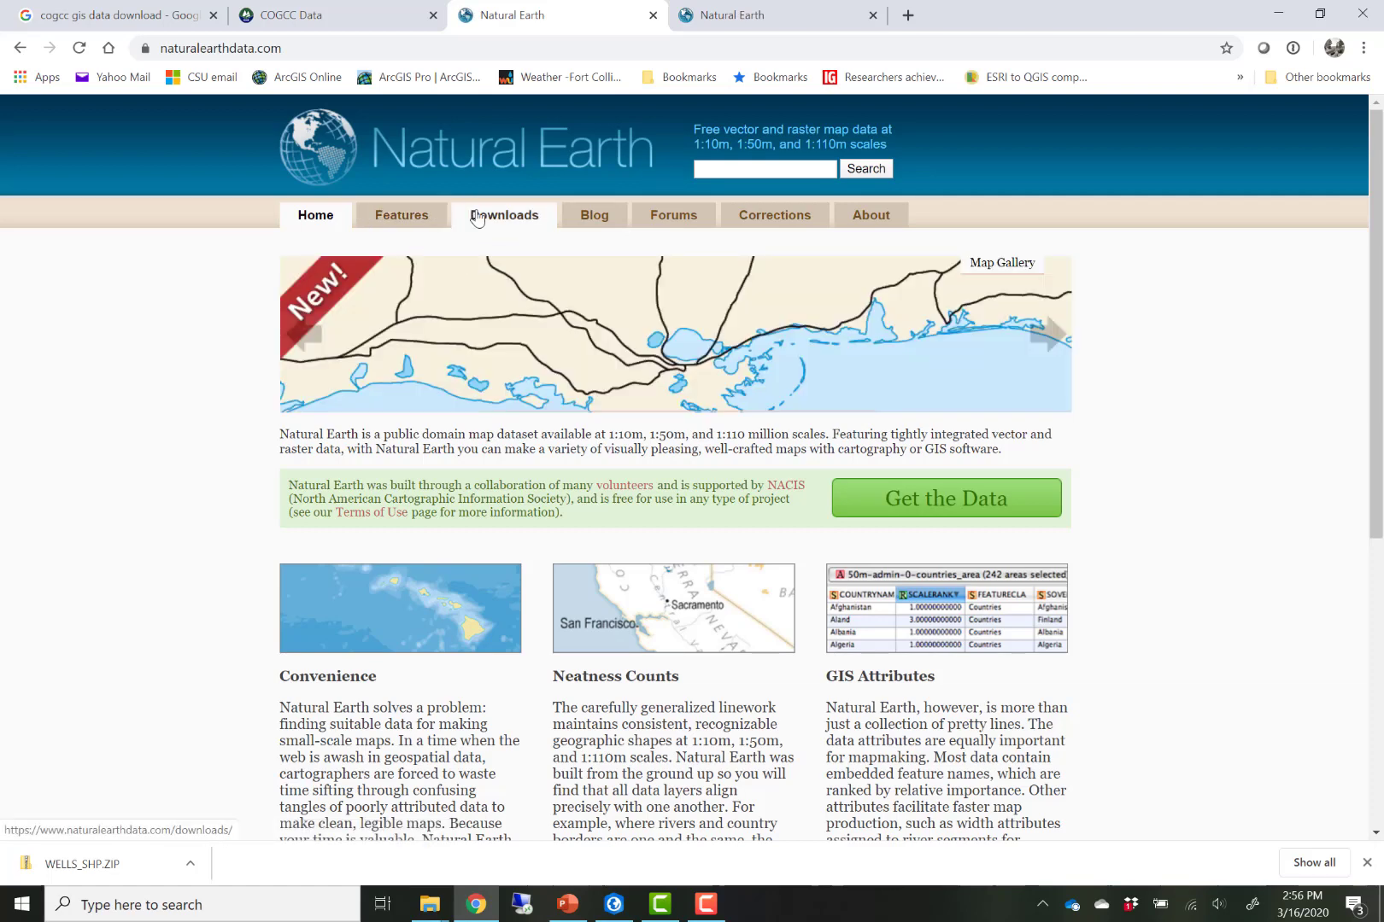
{"action": "left_click", "coordinate": [506, 218]}
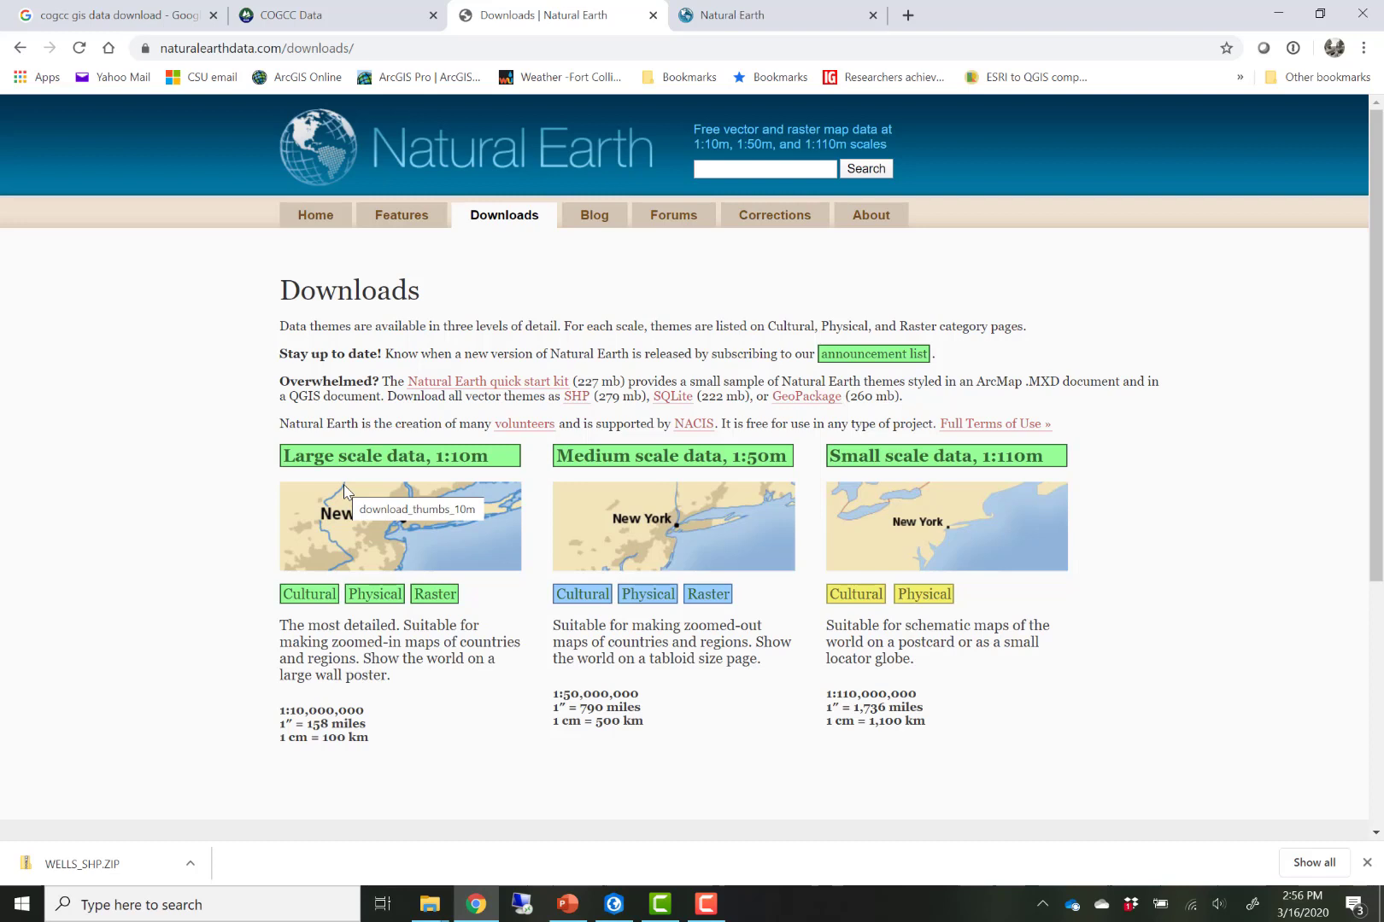
{"action": "left_click", "coordinate": [306, 599]}
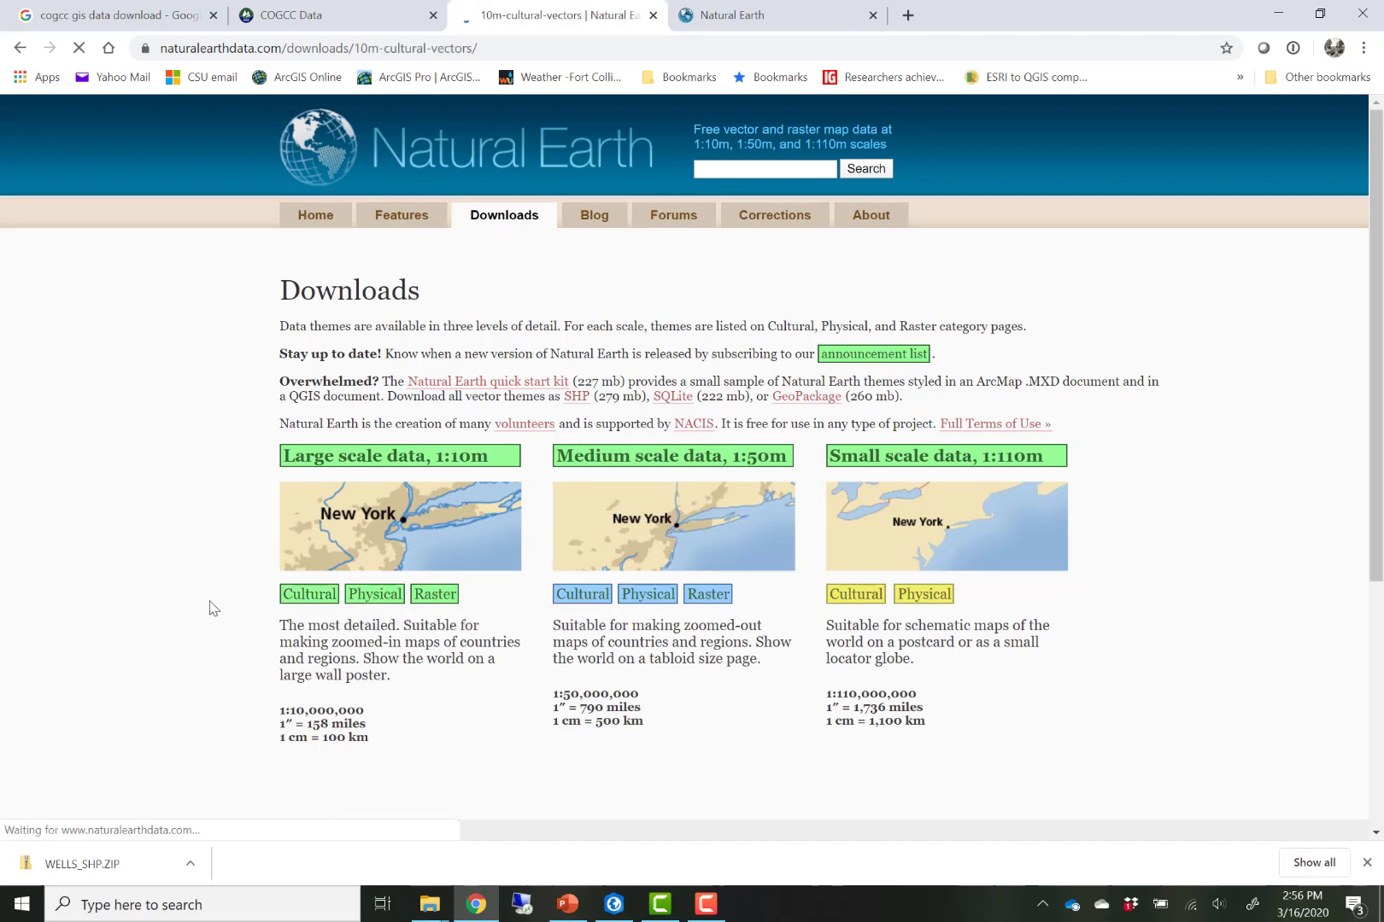
{"action": "scroll", "coordinate": [215, 525], "scroll_direction": "down", "scroll_amount": 1}
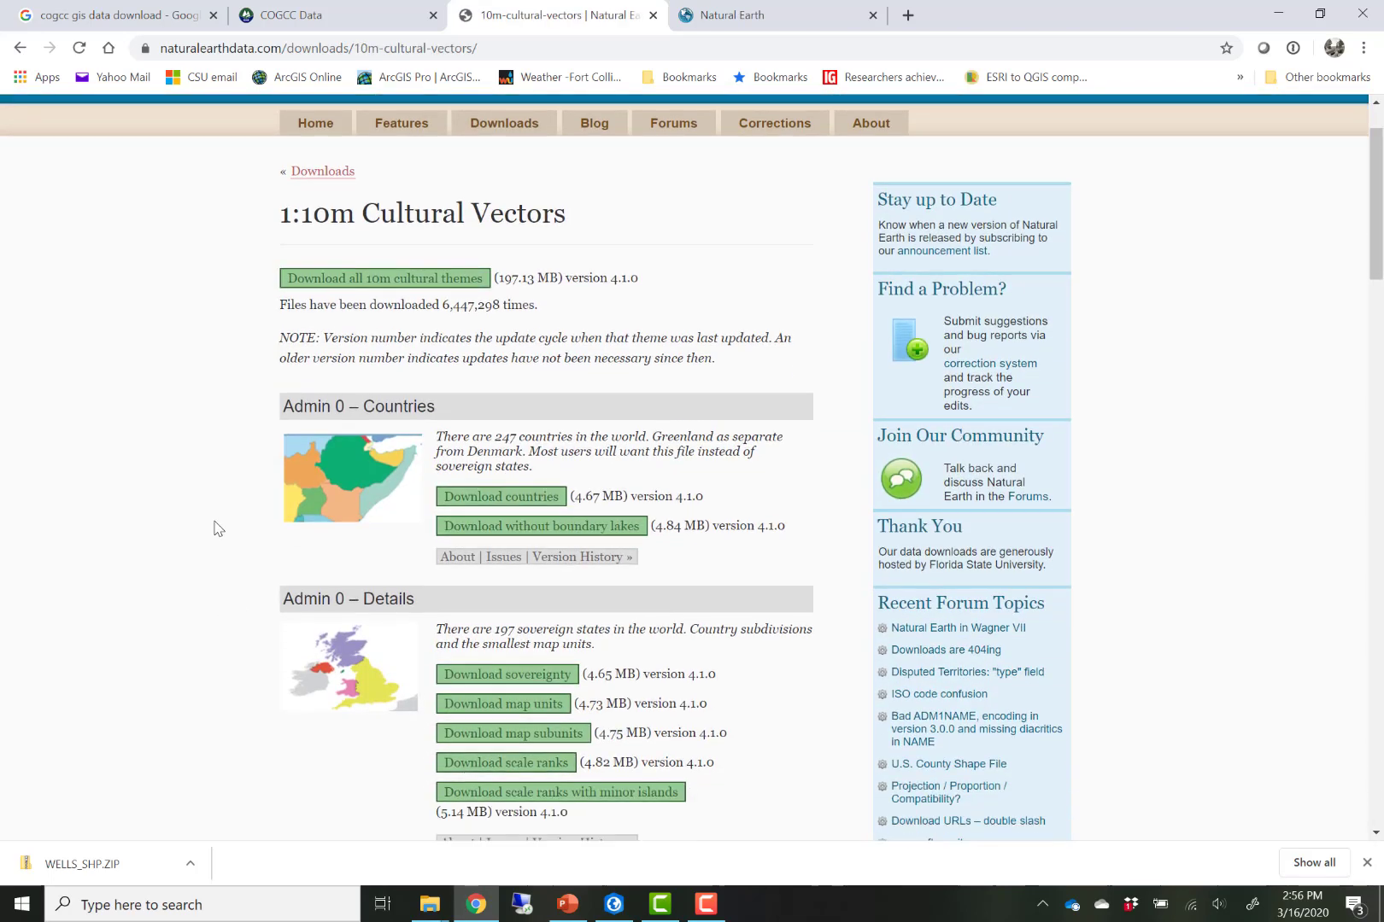
{"action": "scroll", "coordinate": [215, 528], "scroll_direction": "down", "scroll_amount": 11}
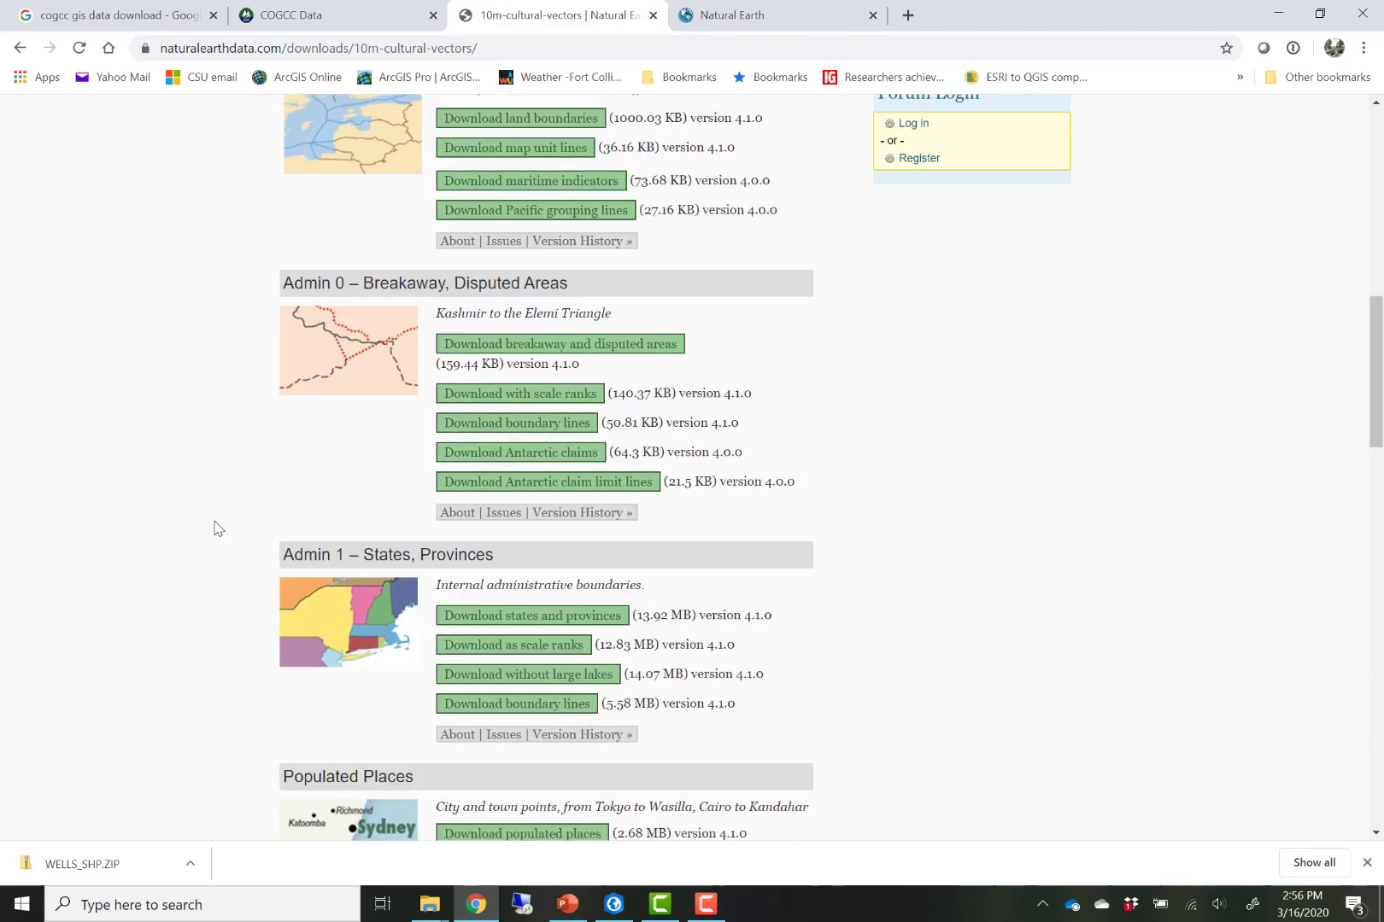
{"action": "scroll", "coordinate": [215, 528], "scroll_direction": "down", "scroll_amount": 6}
{"action": "scroll", "coordinate": [215, 528], "scroll_direction": "down", "scroll_amount": 3}
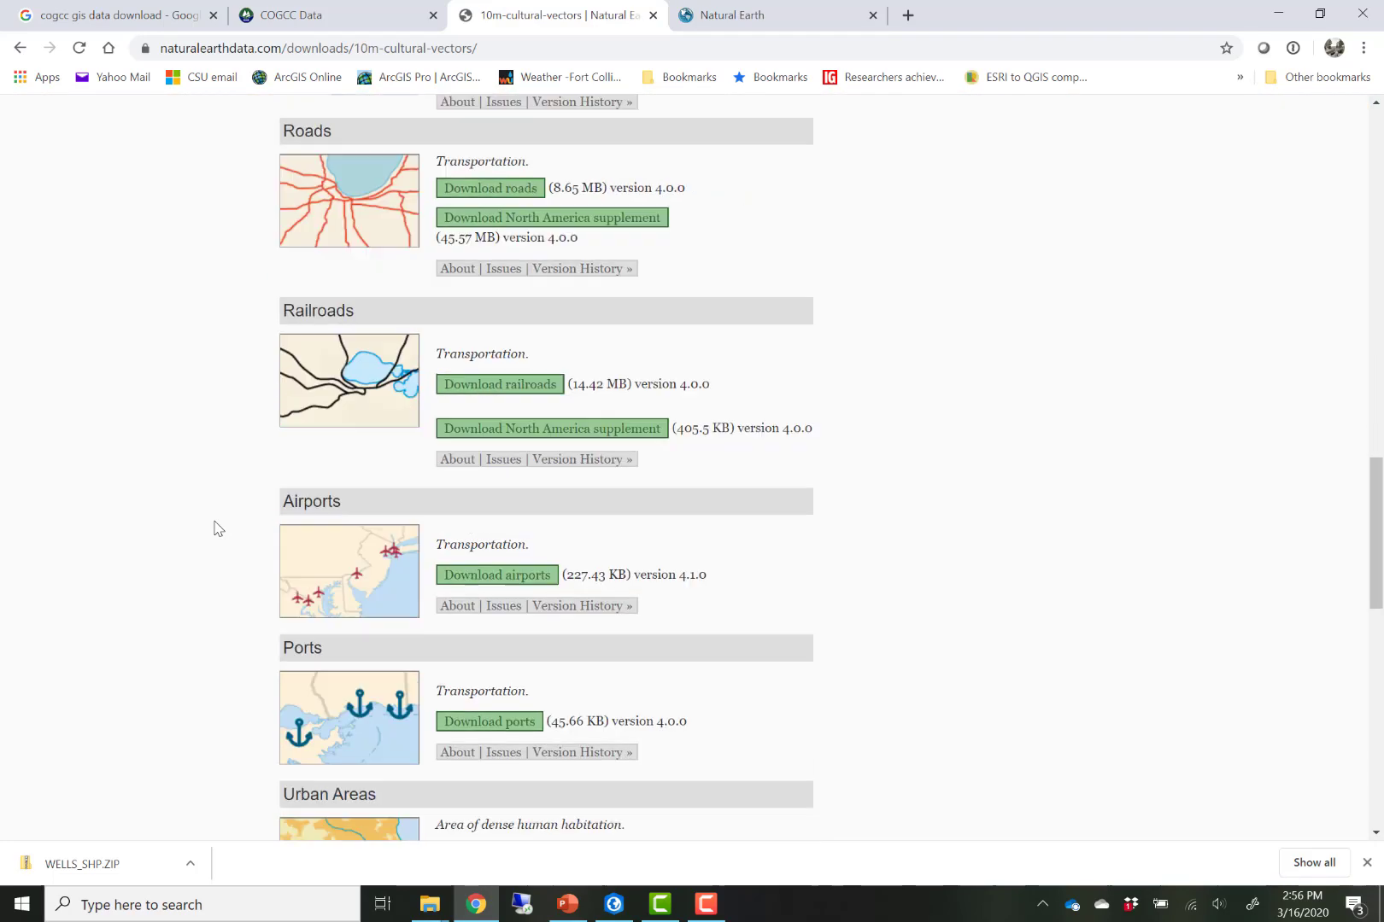
{"action": "scroll", "coordinate": [216, 528], "scroll_direction": "up", "scroll_amount": 1}
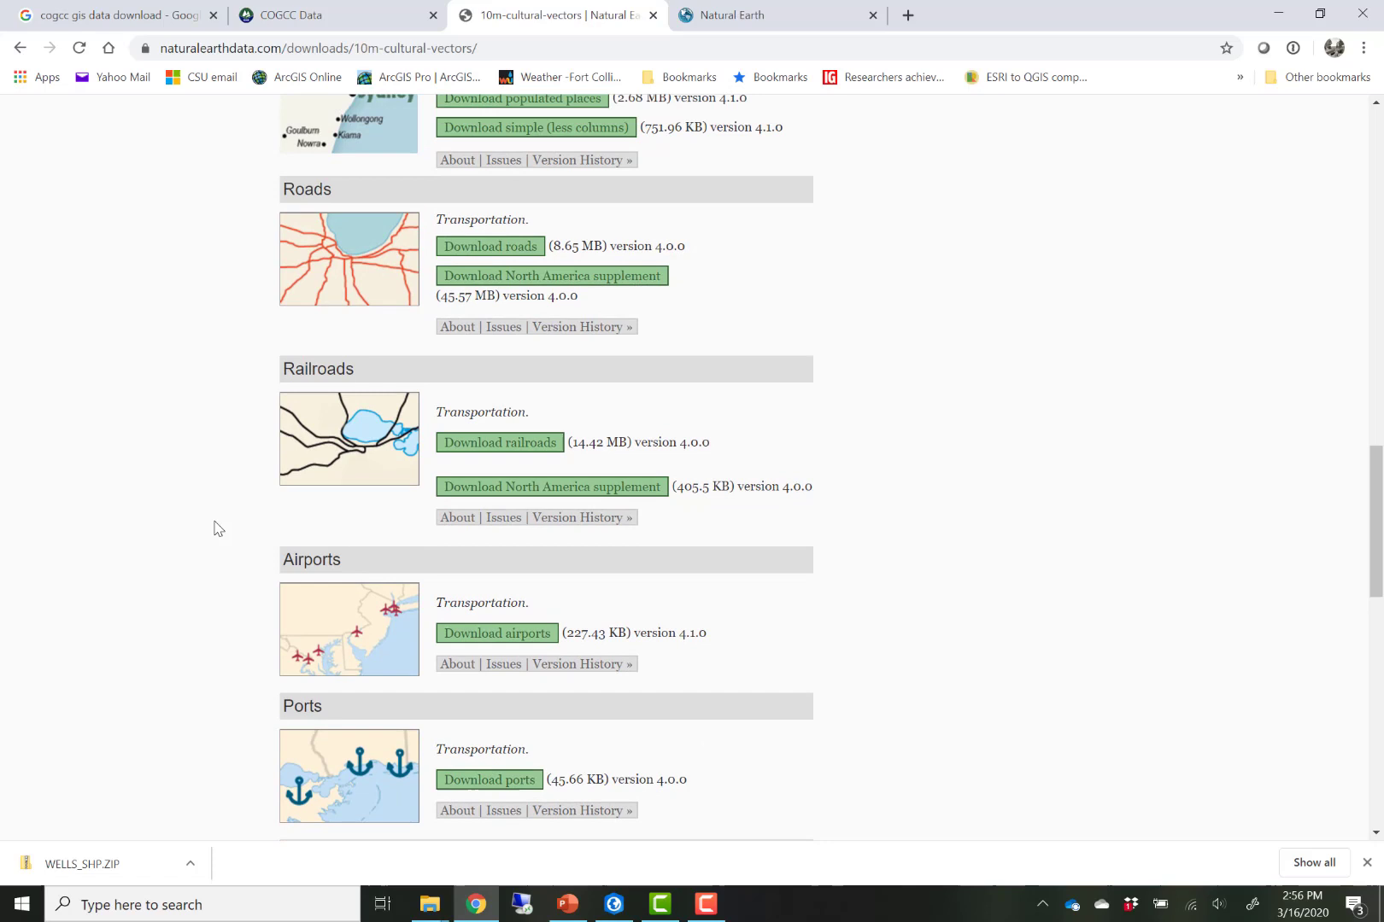
{"action": "left_click", "coordinate": [533, 278]}
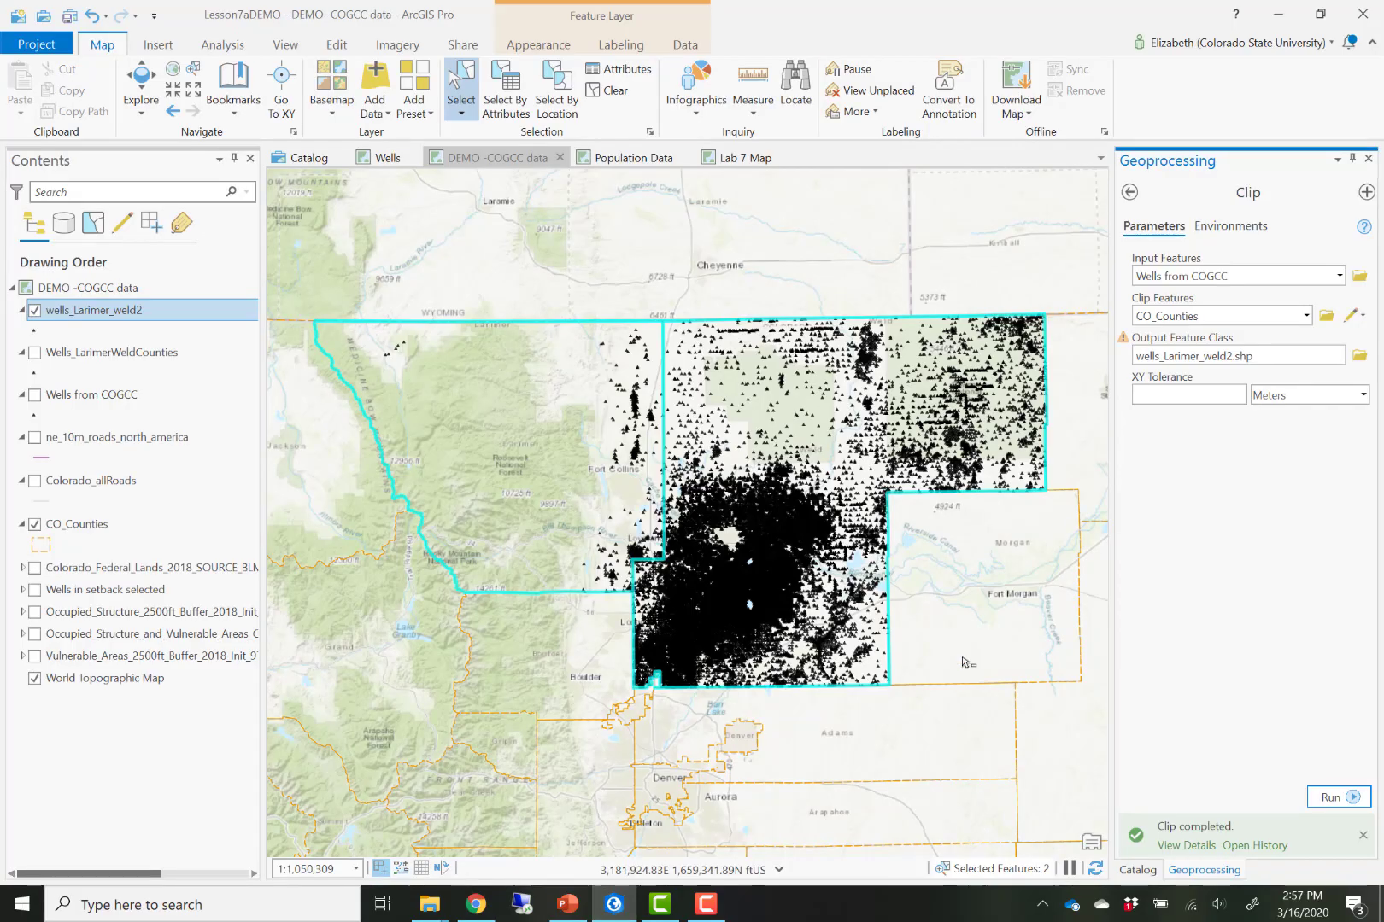
- Locate ne_10m_roads_north_america.shp in the Lesson7demo catalog folder and show the roads layer on the map
{"action": "left_click", "coordinate": [1138, 869]}
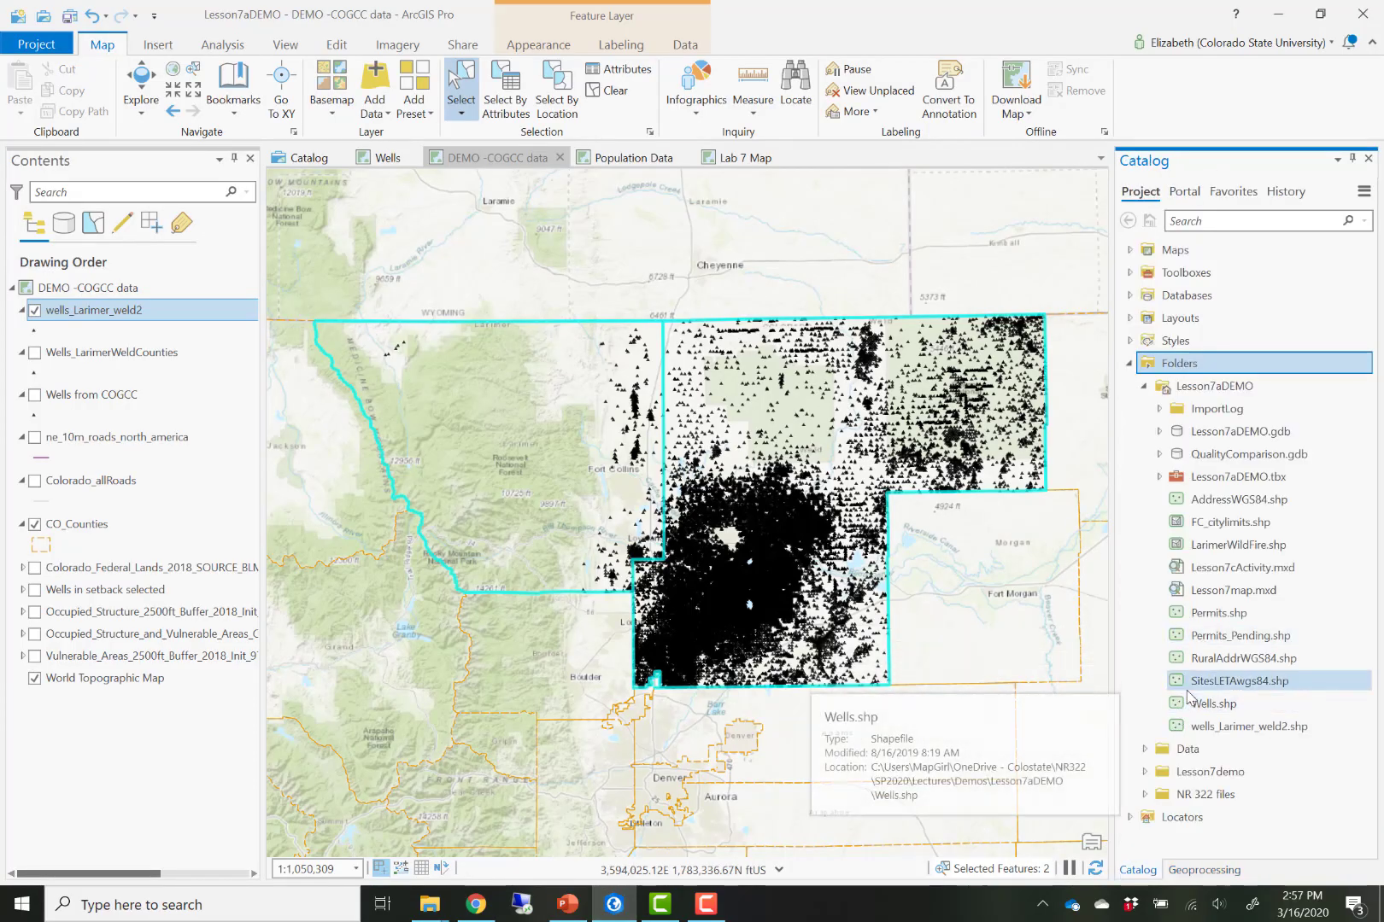
{"action": "left_click", "coordinate": [1144, 772]}
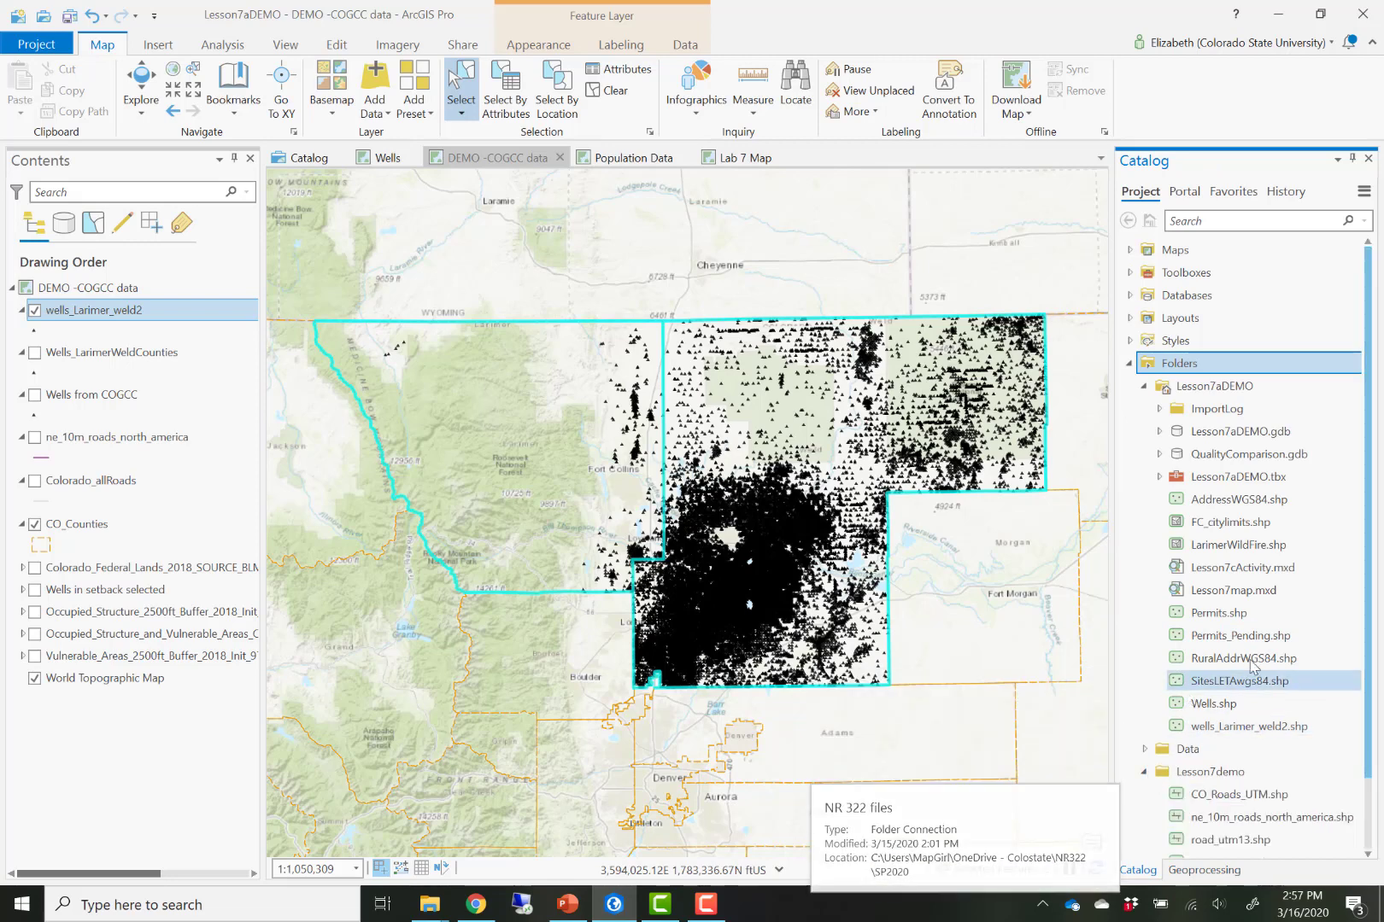
{"action": "scroll", "coordinate": [1238, 752], "scroll_direction": "down", "scroll_amount": 2}
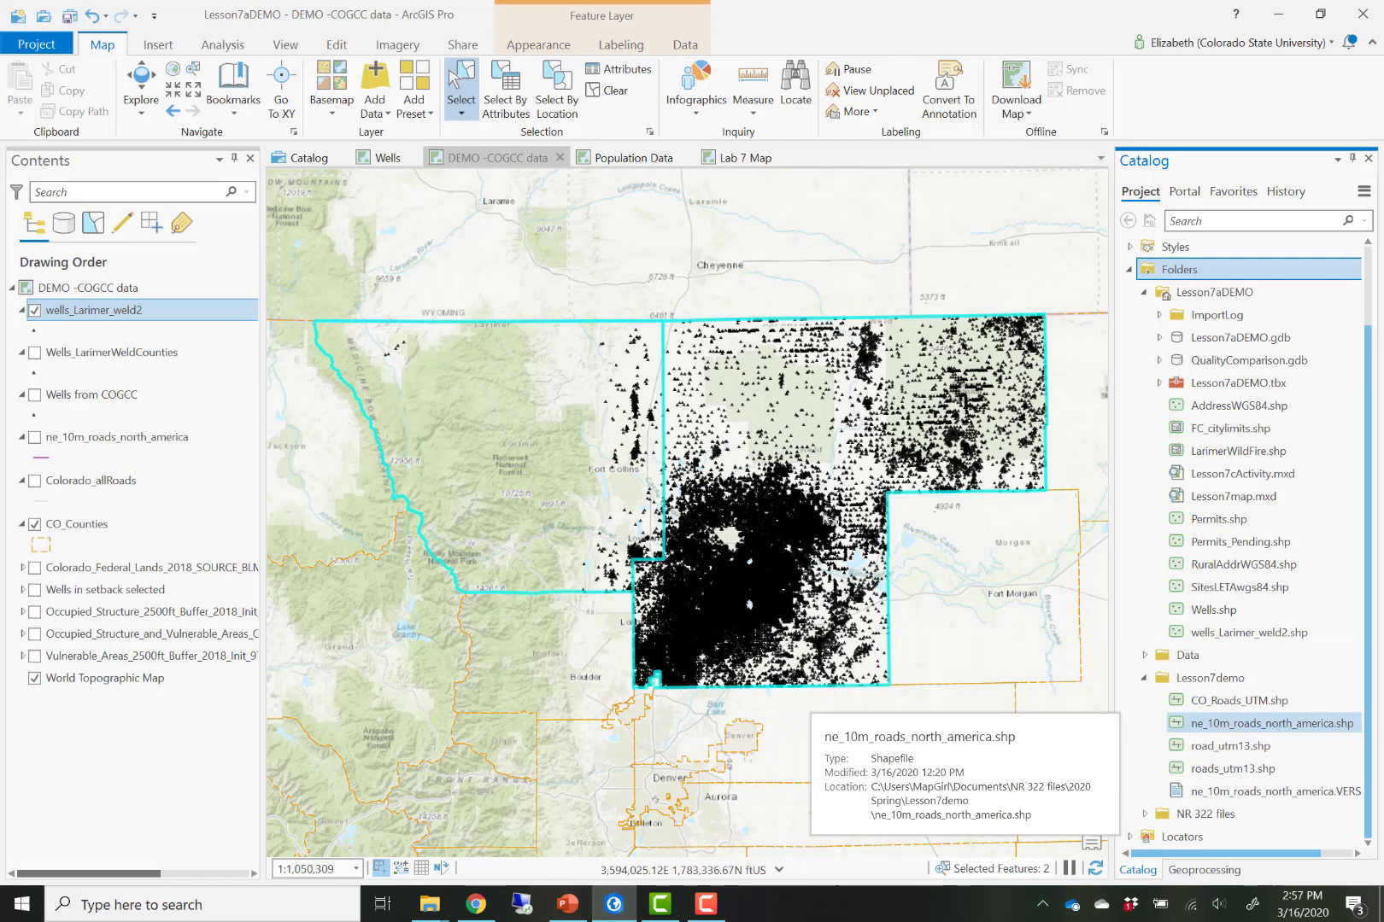
{"action": "left_click", "coordinate": [35, 437]}
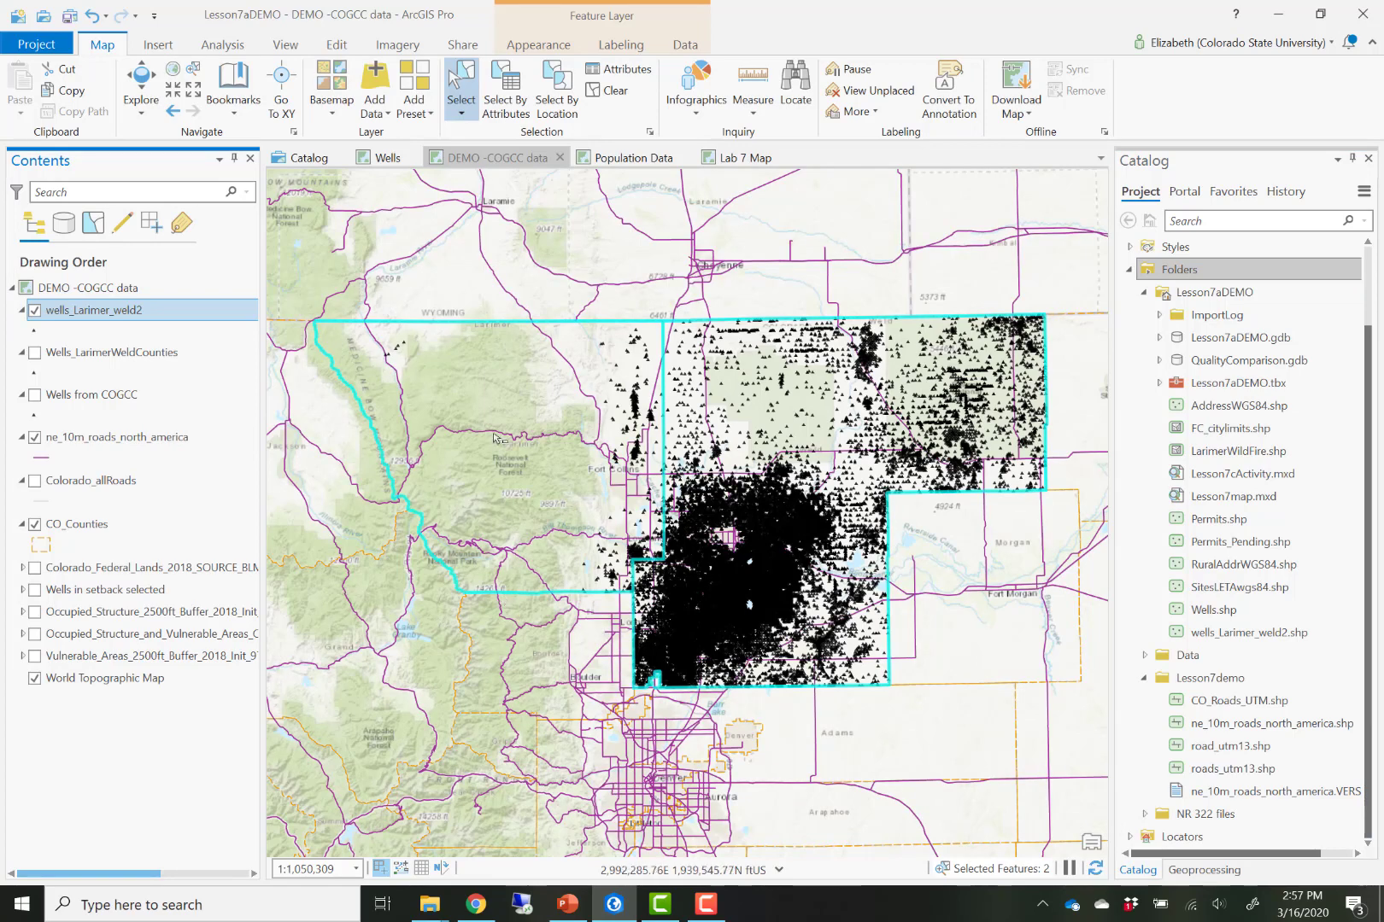
- Examine the spatial reference in the Wells from COGCC layer properties
{"action": "double_click", "coordinate": [73, 397]}
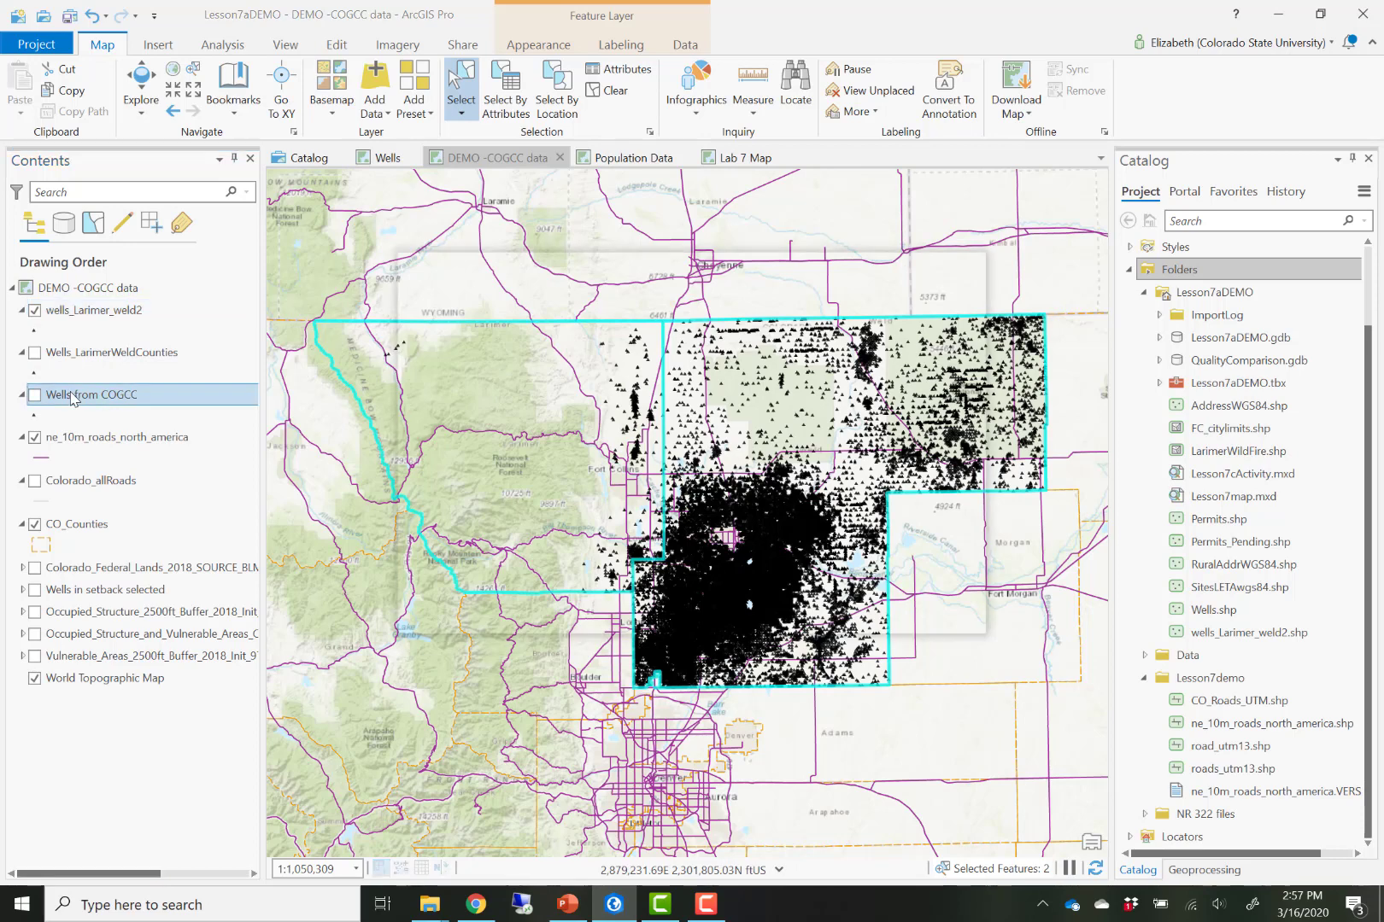
{"action": "left_click", "coordinate": [604, 506]}
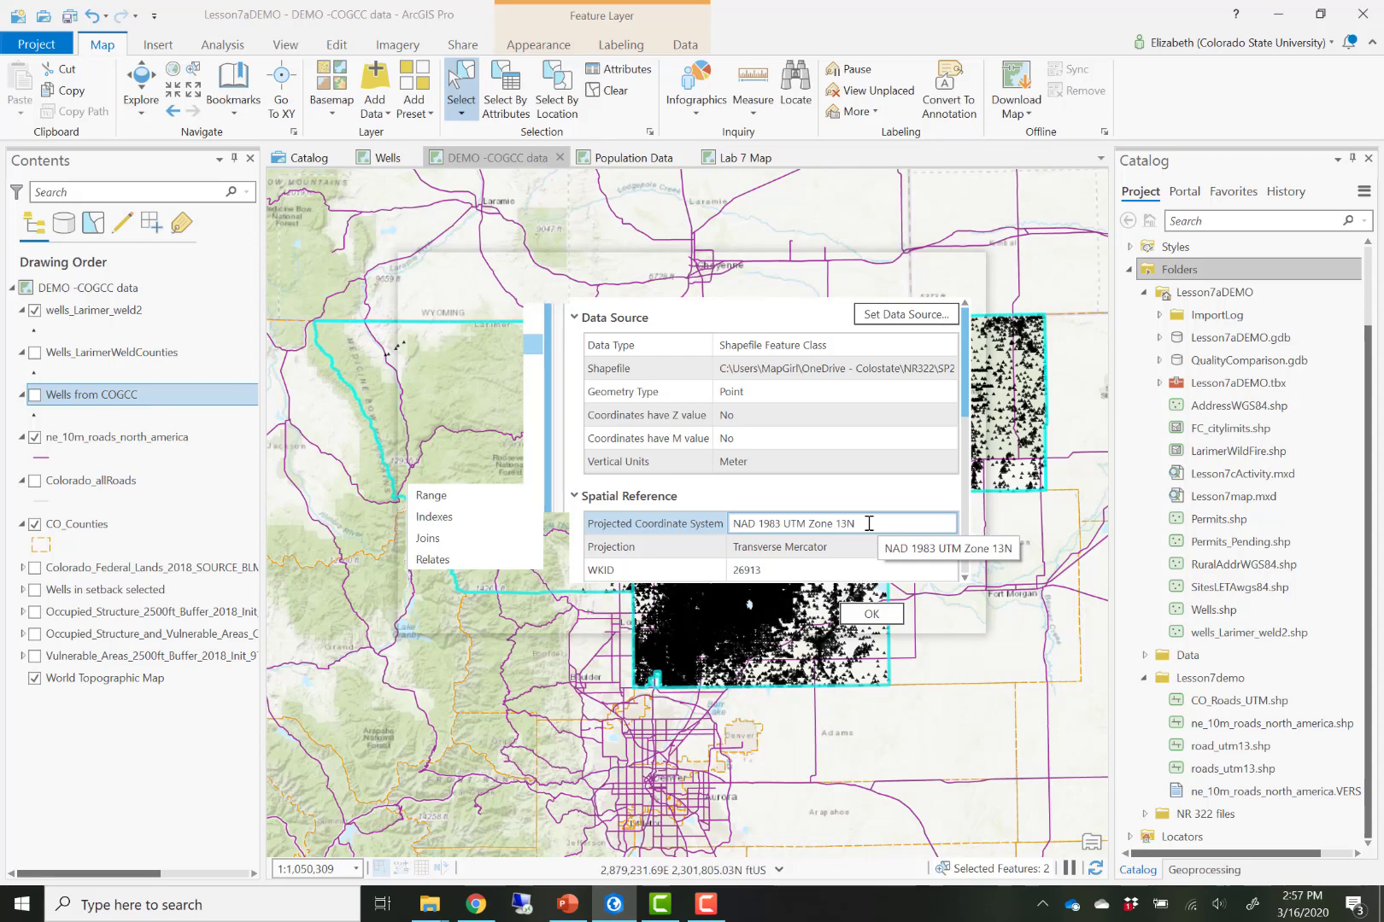
{"action": "scroll", "coordinate": [869, 517], "scroll_direction": "down", "scroll_amount": 5}
{"action": "scroll", "coordinate": [884, 491], "scroll_direction": "up", "scroll_amount": 3}
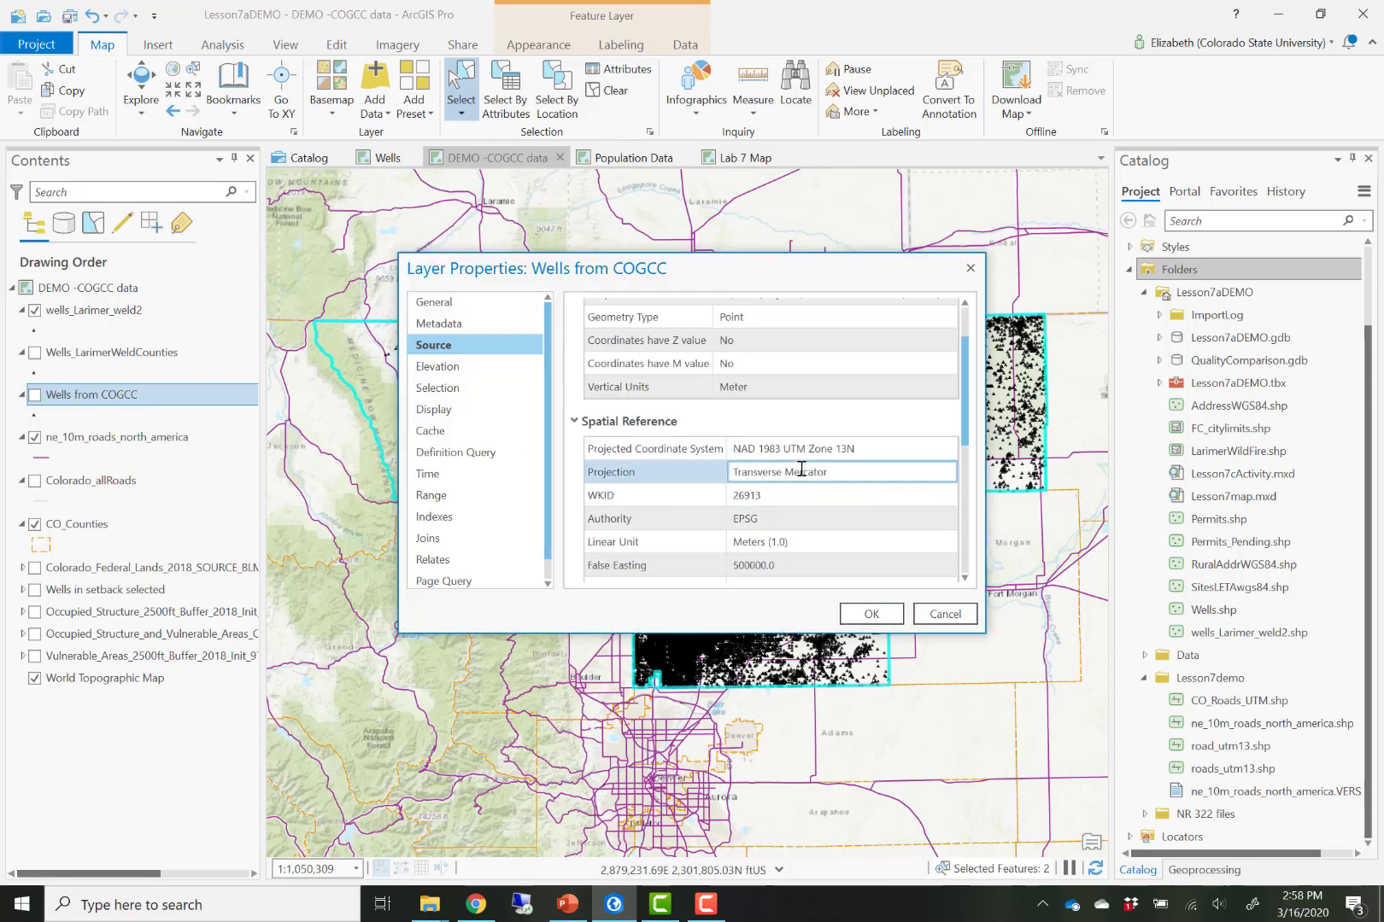
{"action": "left_click", "coordinate": [942, 614]}
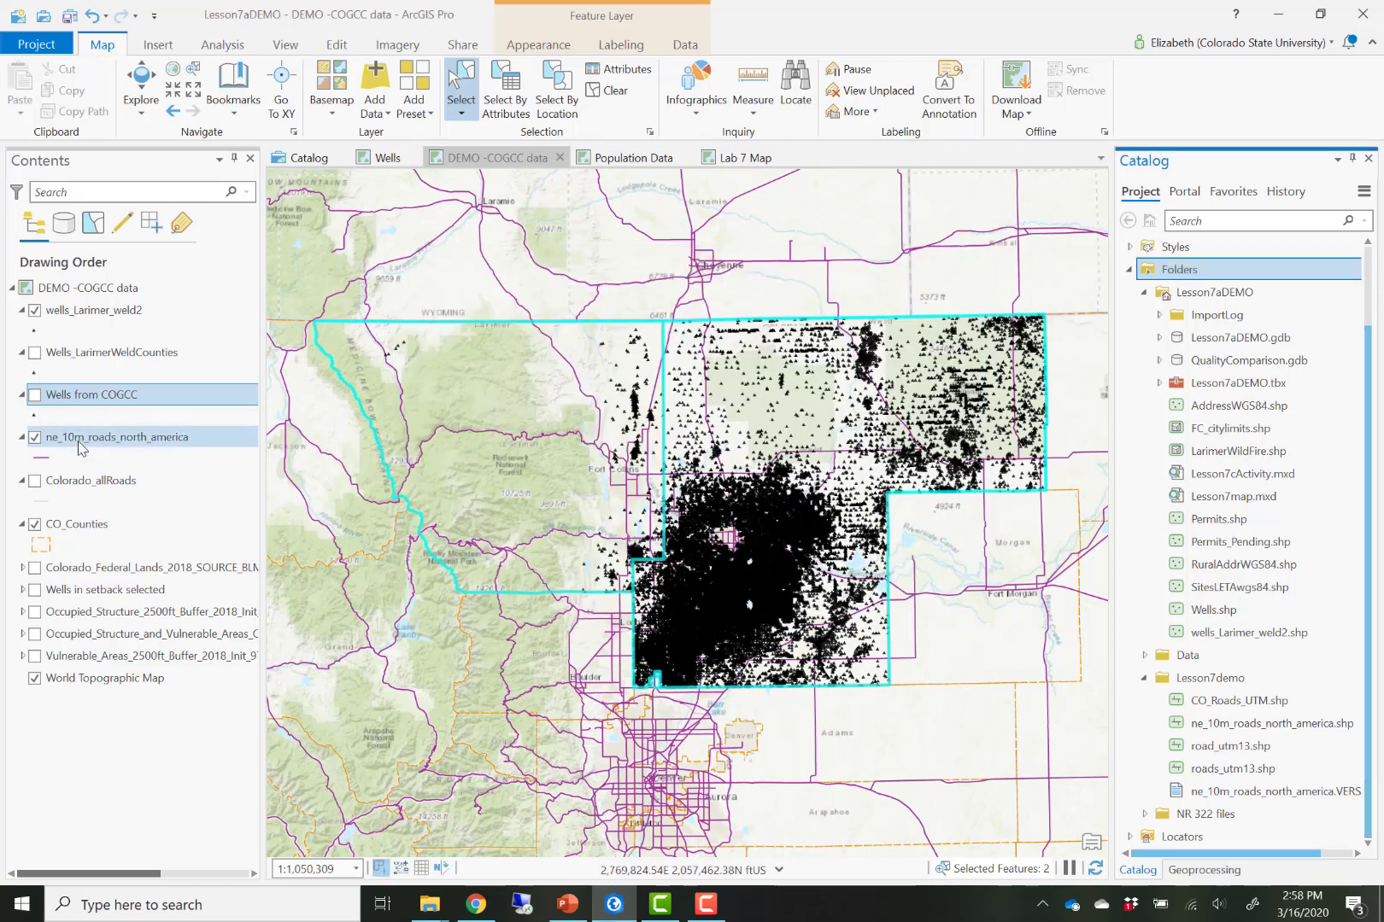
- Examine the spatial reference in the ne_10m_roads_north_america layer properties
{"action": "double_click", "coordinate": [79, 442]}
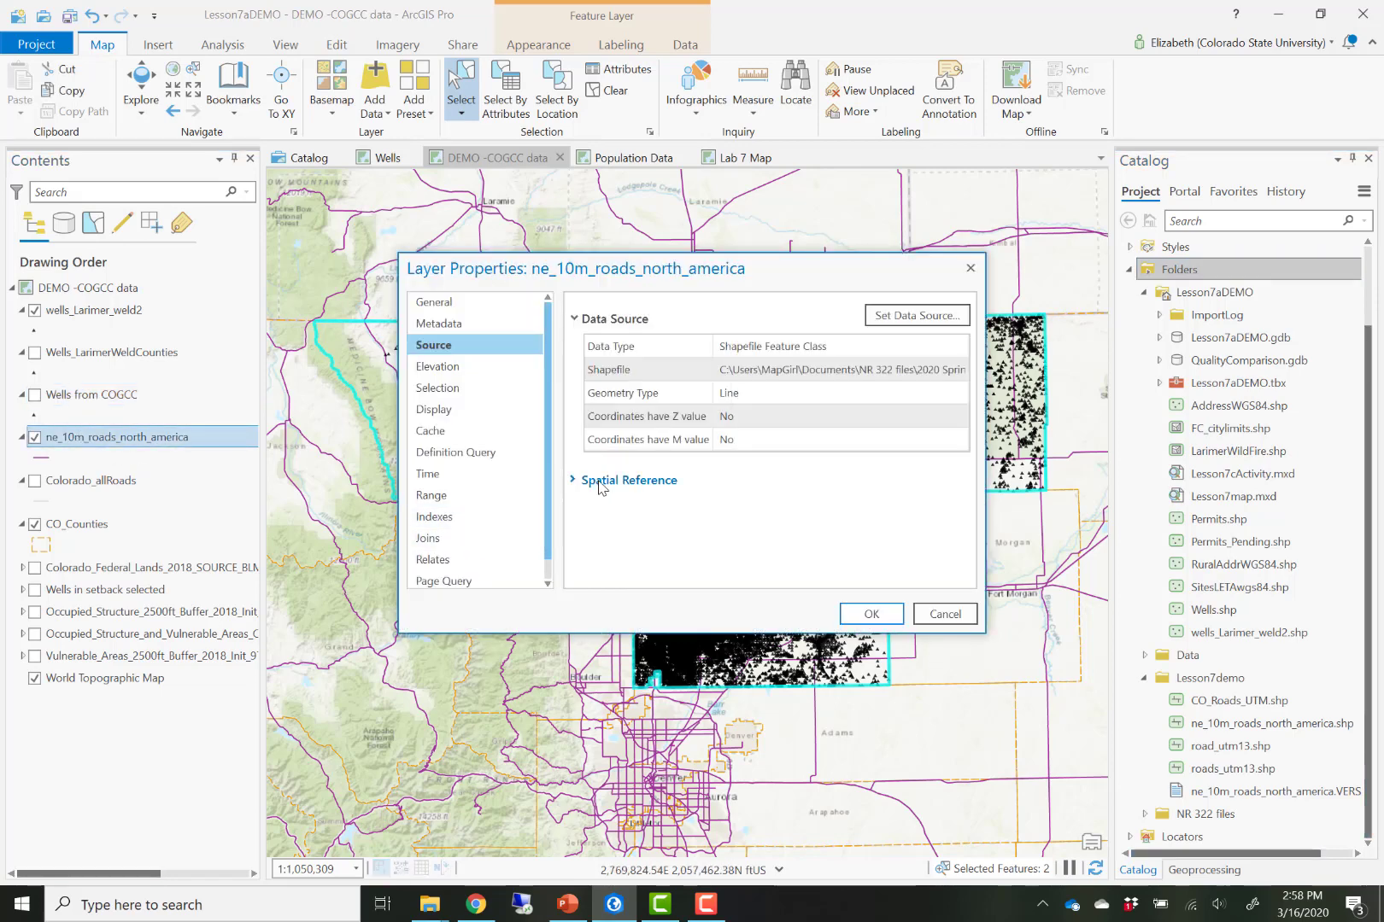
{"action": "left_click", "coordinate": [601, 483]}
{"action": "left_click", "coordinate": [852, 503]}
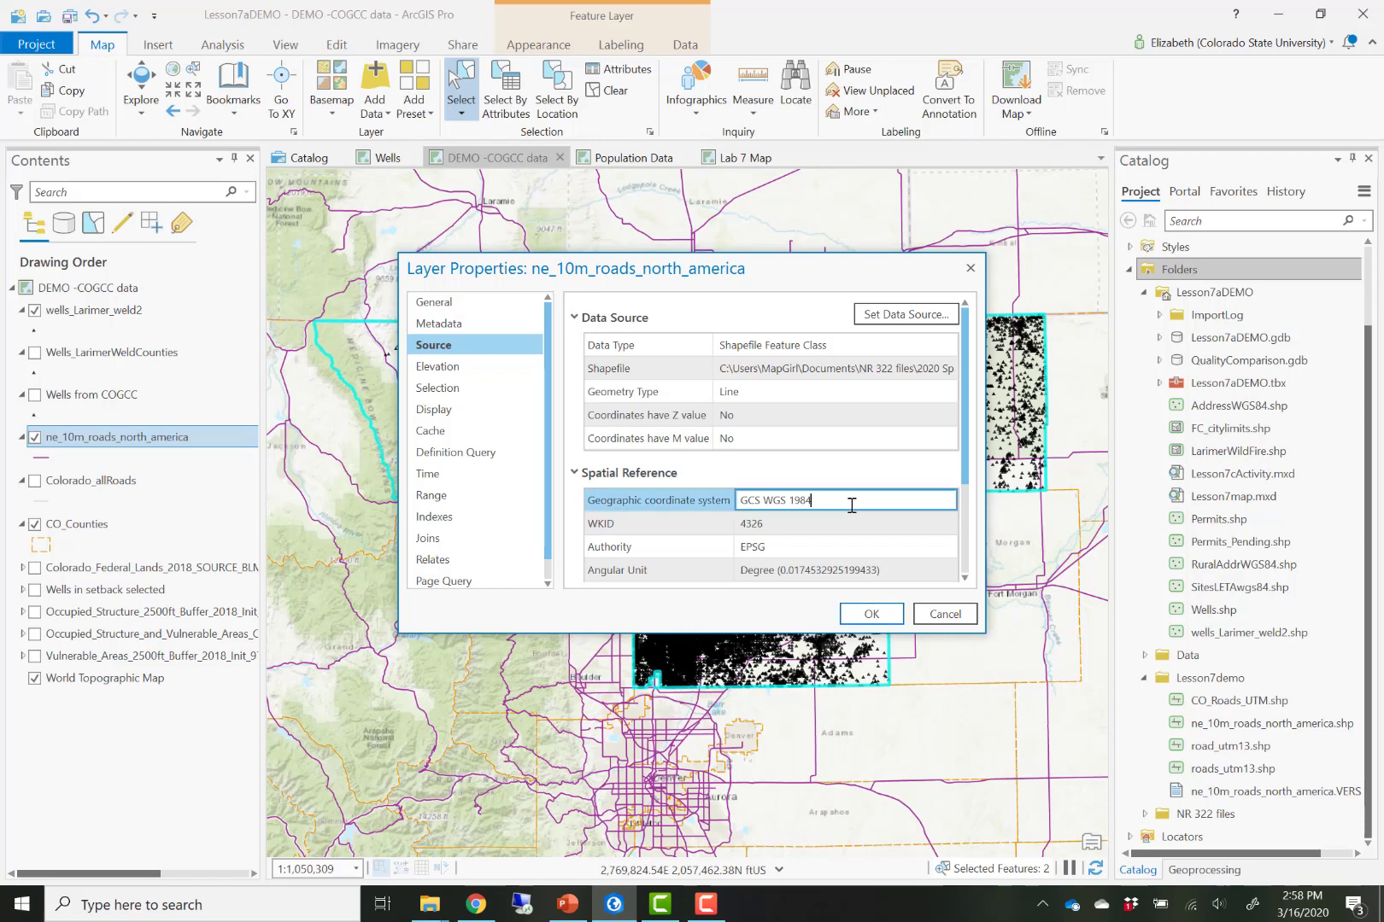
{"action": "left_click_drag", "start_coordinate": [852, 503], "coordinate": [731, 500]}
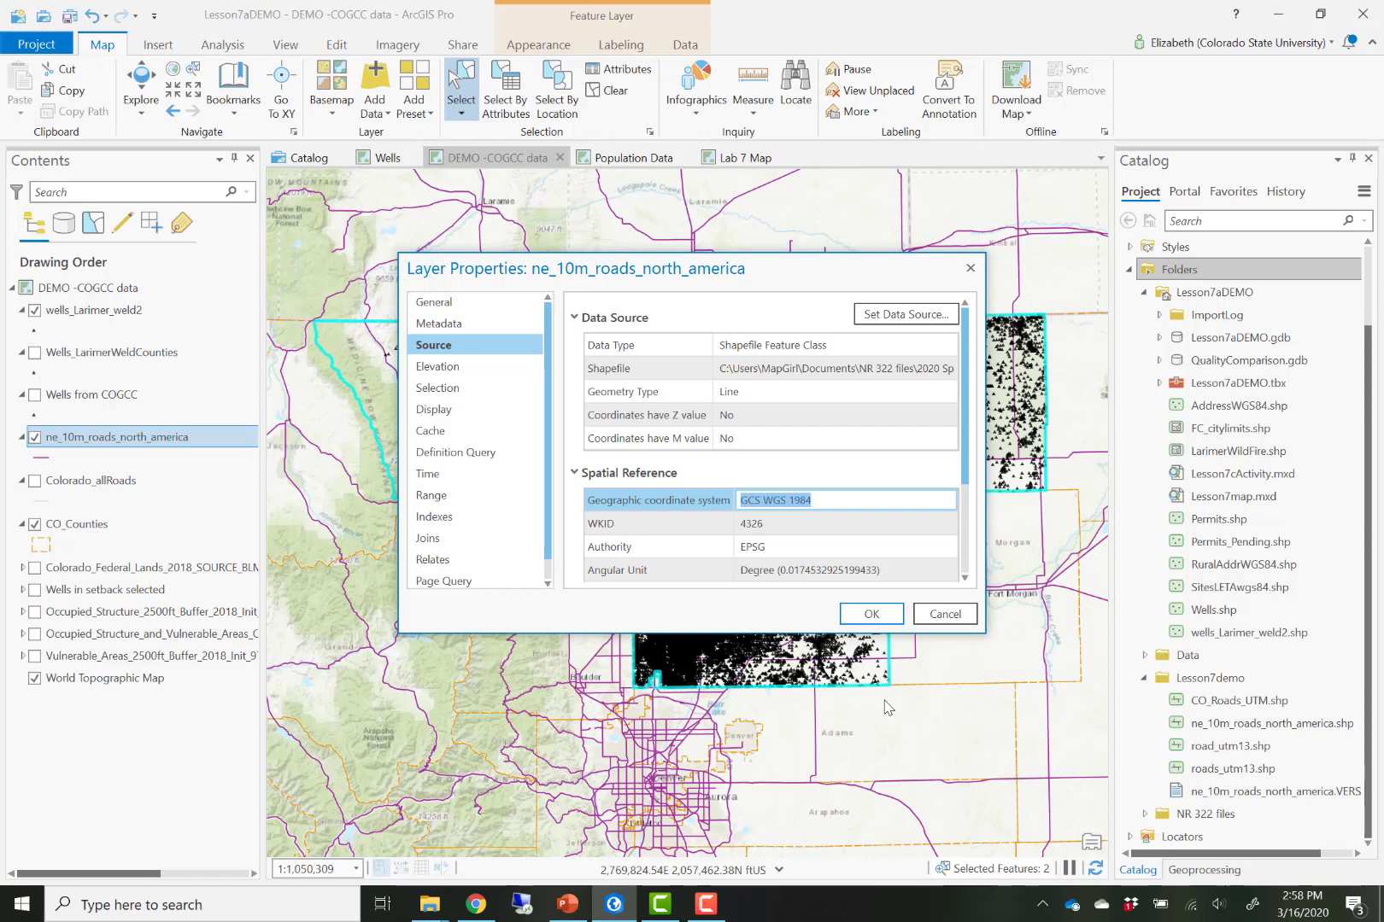
{"action": "left_click", "coordinate": [932, 617]}
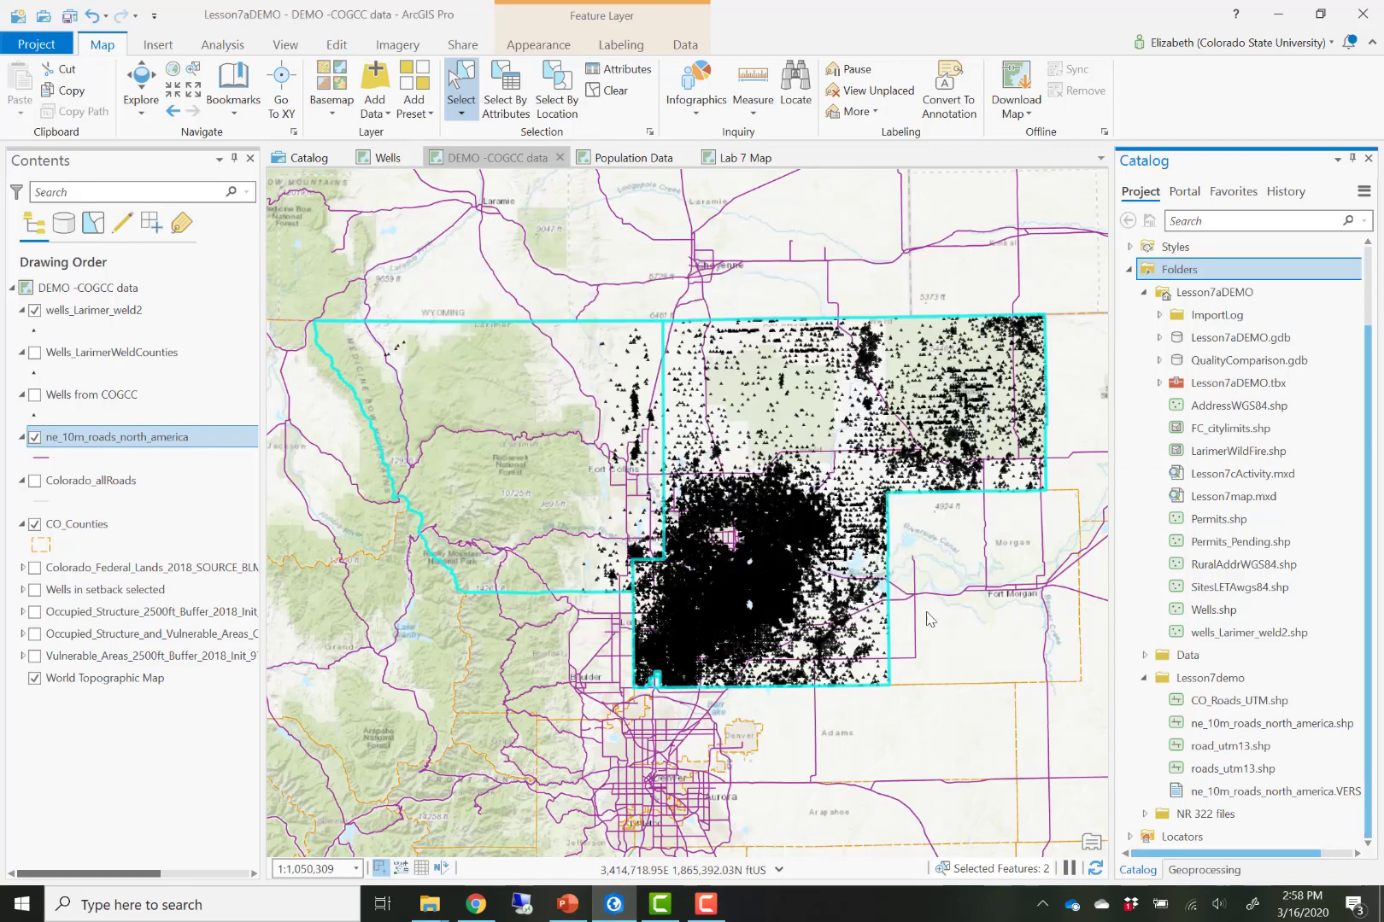
- Return to the Clip tool and set its input features to ne_10m_roads_north_america
{"action": "scroll", "coordinate": [793, 598], "scroll_direction": "down", "scroll_amount": 3}
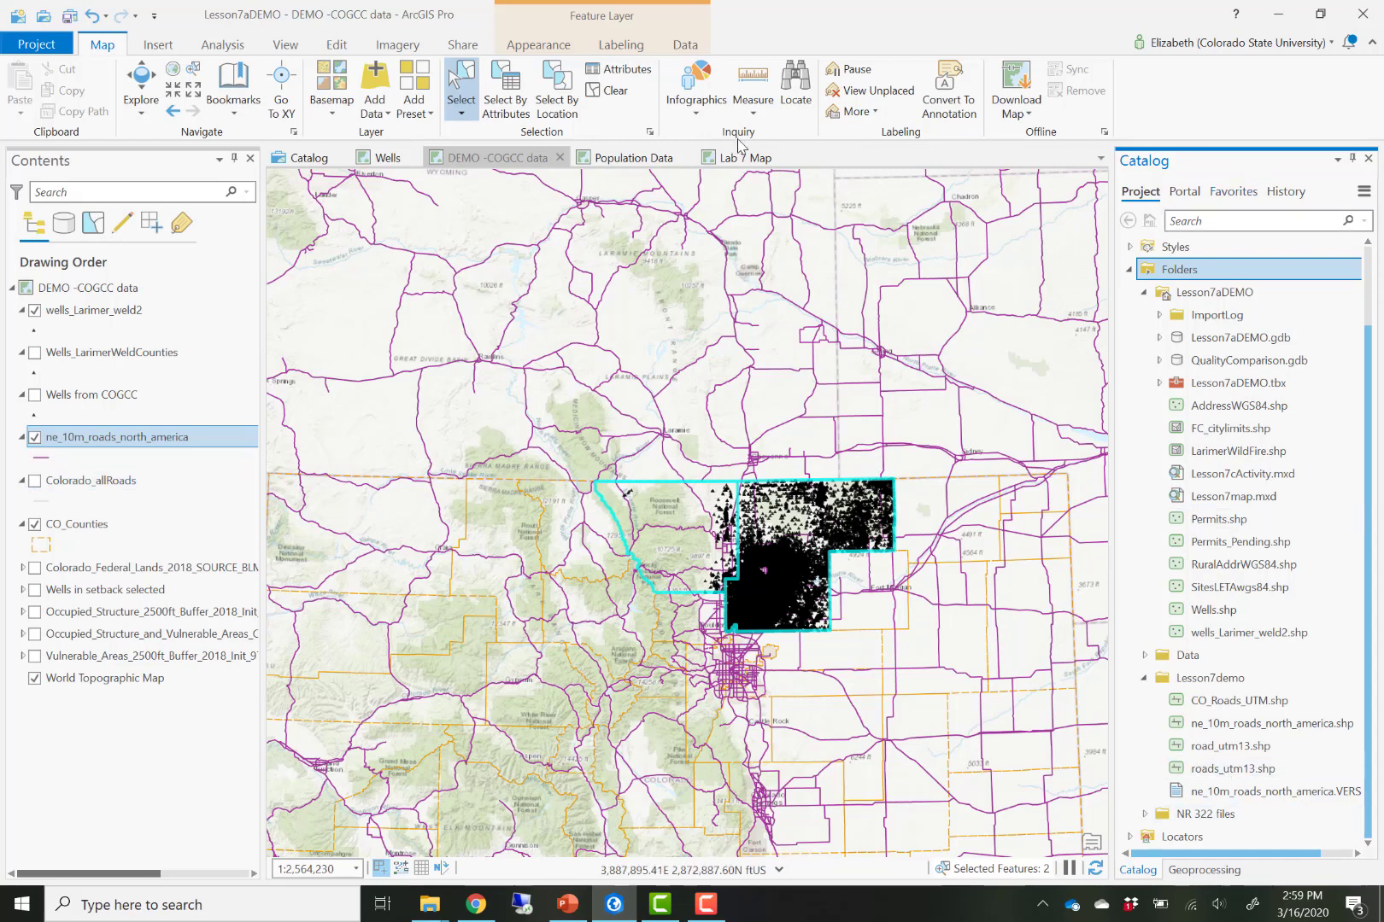
{"action": "left_click", "coordinate": [1204, 871]}
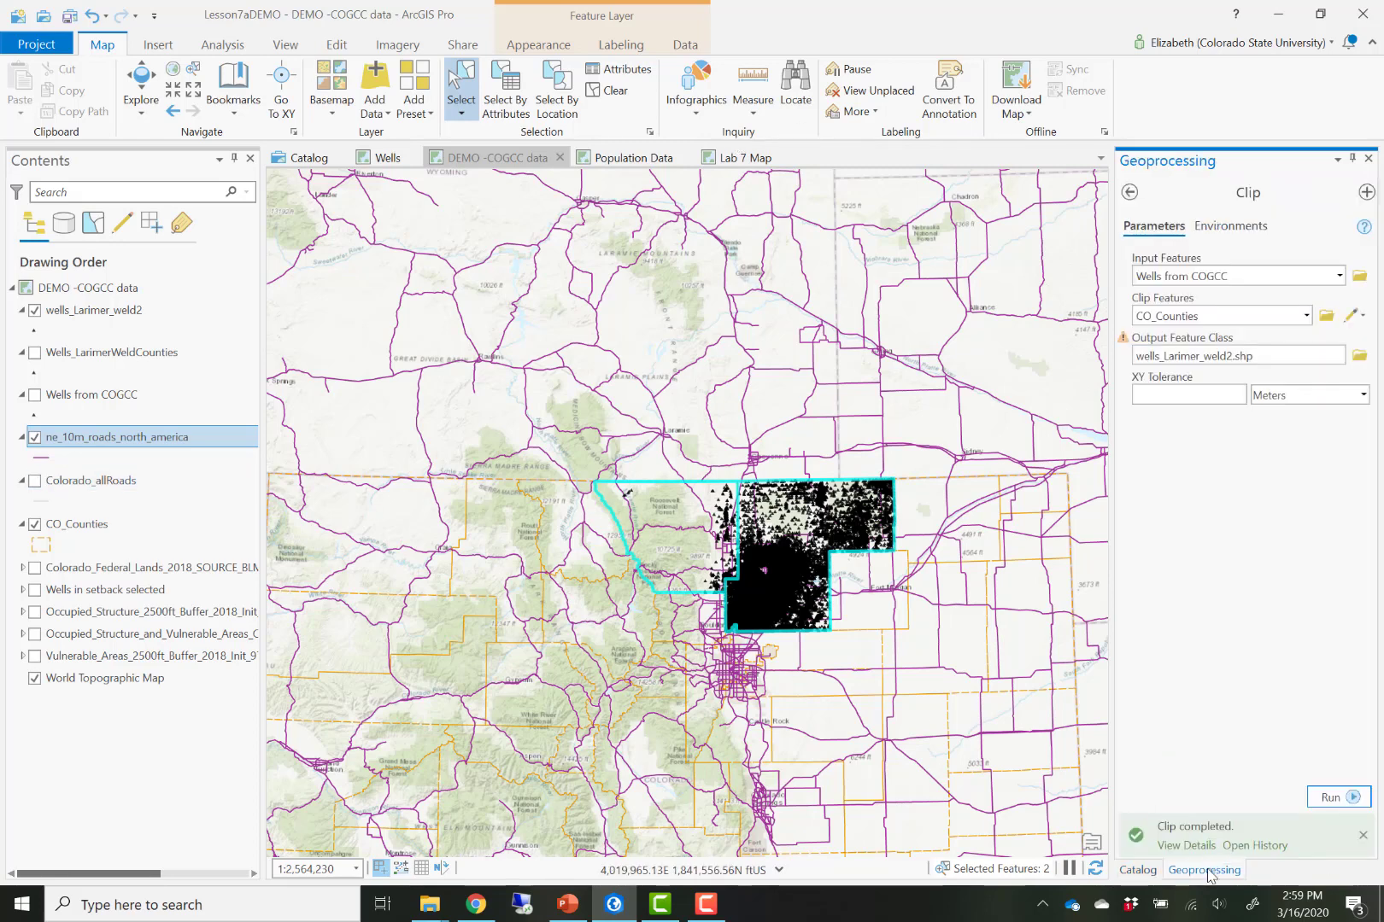
{"action": "left_click", "coordinate": [1339, 276]}
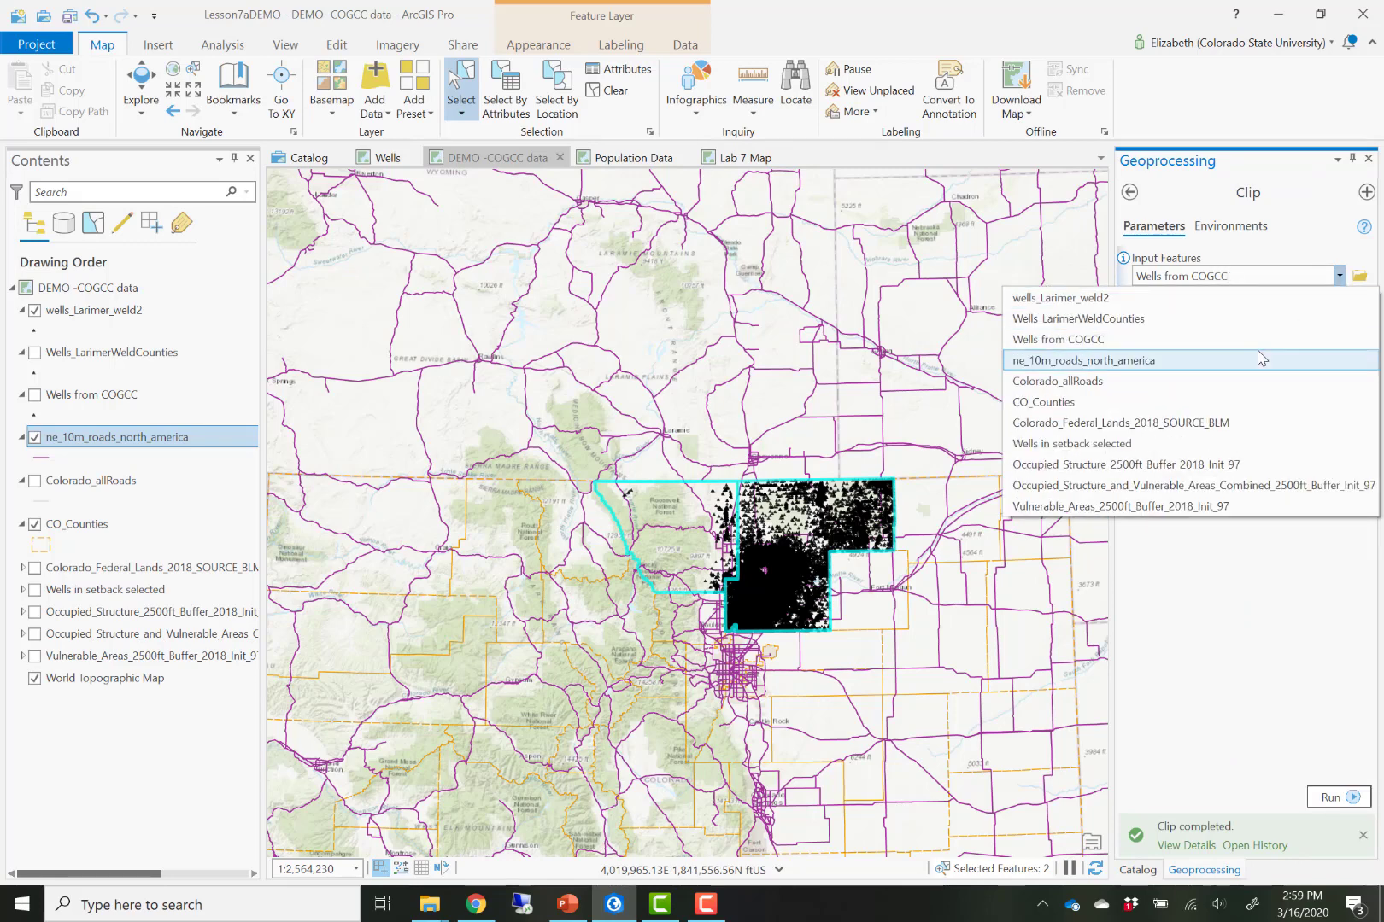
{"action": "left_click", "coordinate": [1262, 359]}
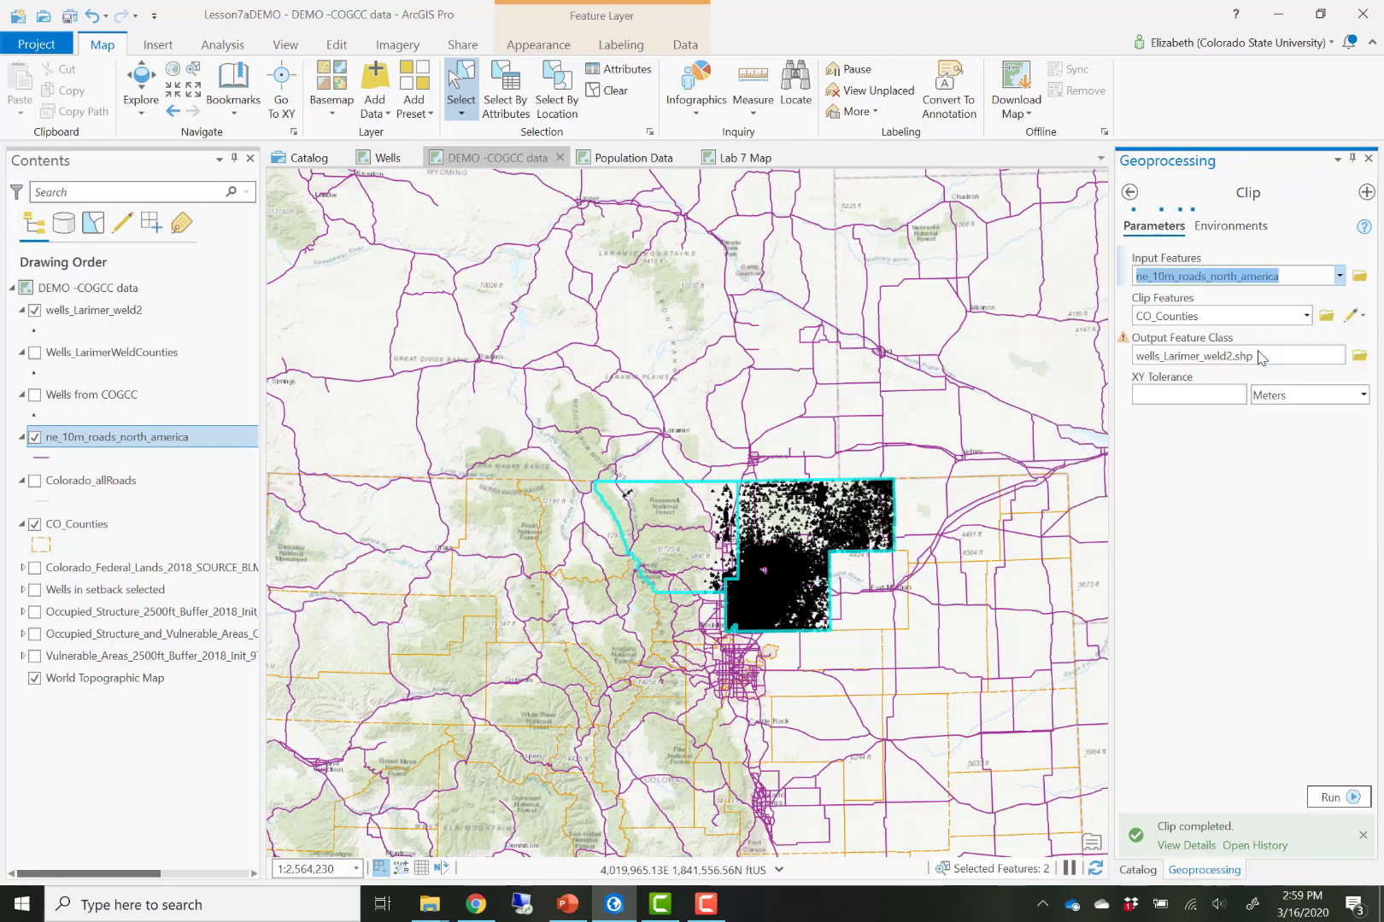
- Keep CO_Counties as the clip features, rename the output feature class to Roads_Larimer_weld, and run the Clip
{"action": "left_click", "coordinate": [1307, 316]}
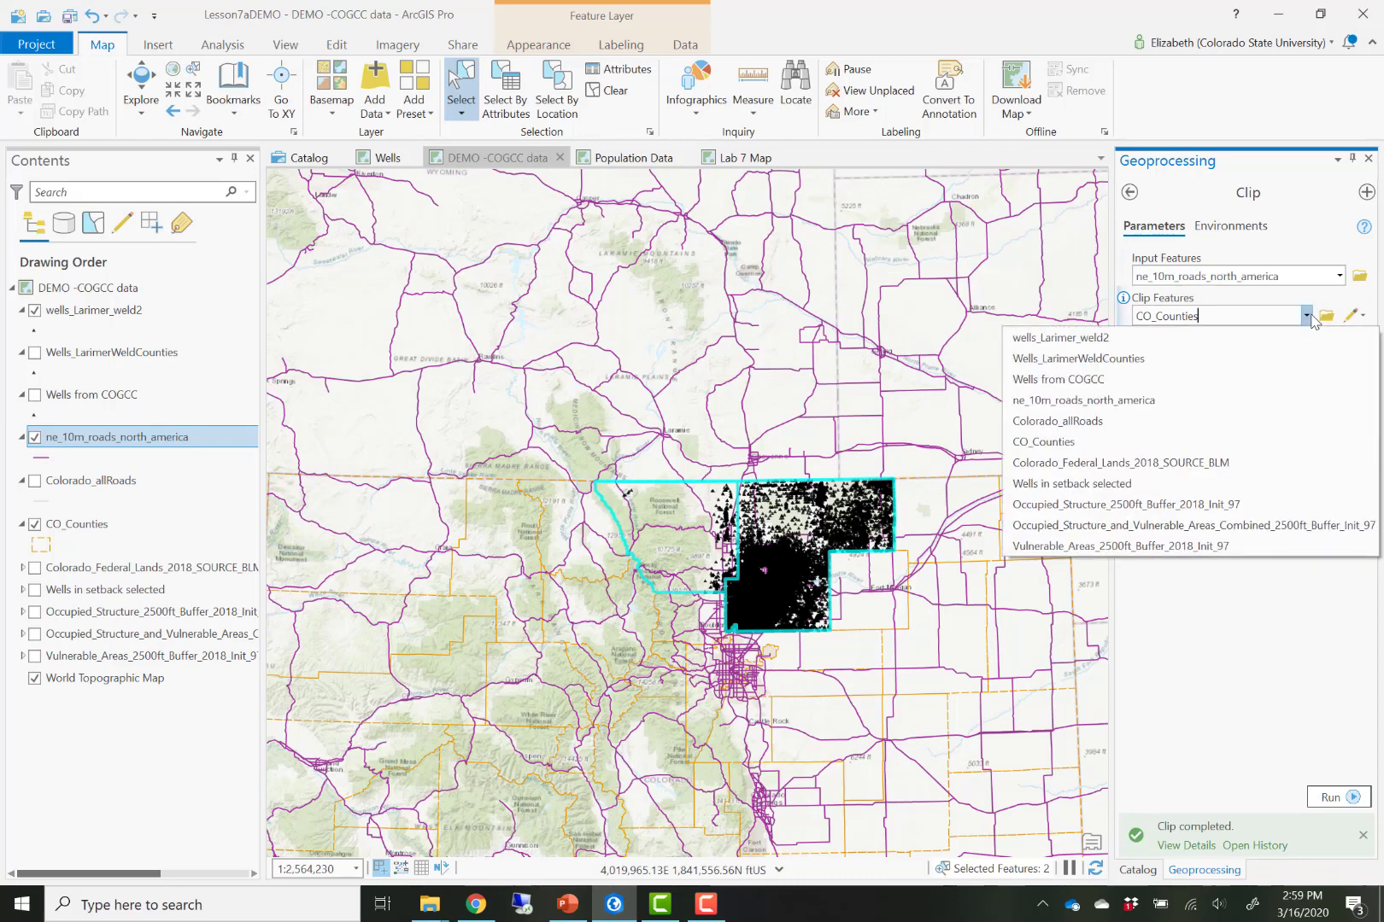
{"action": "left_click", "coordinate": [1307, 316]}
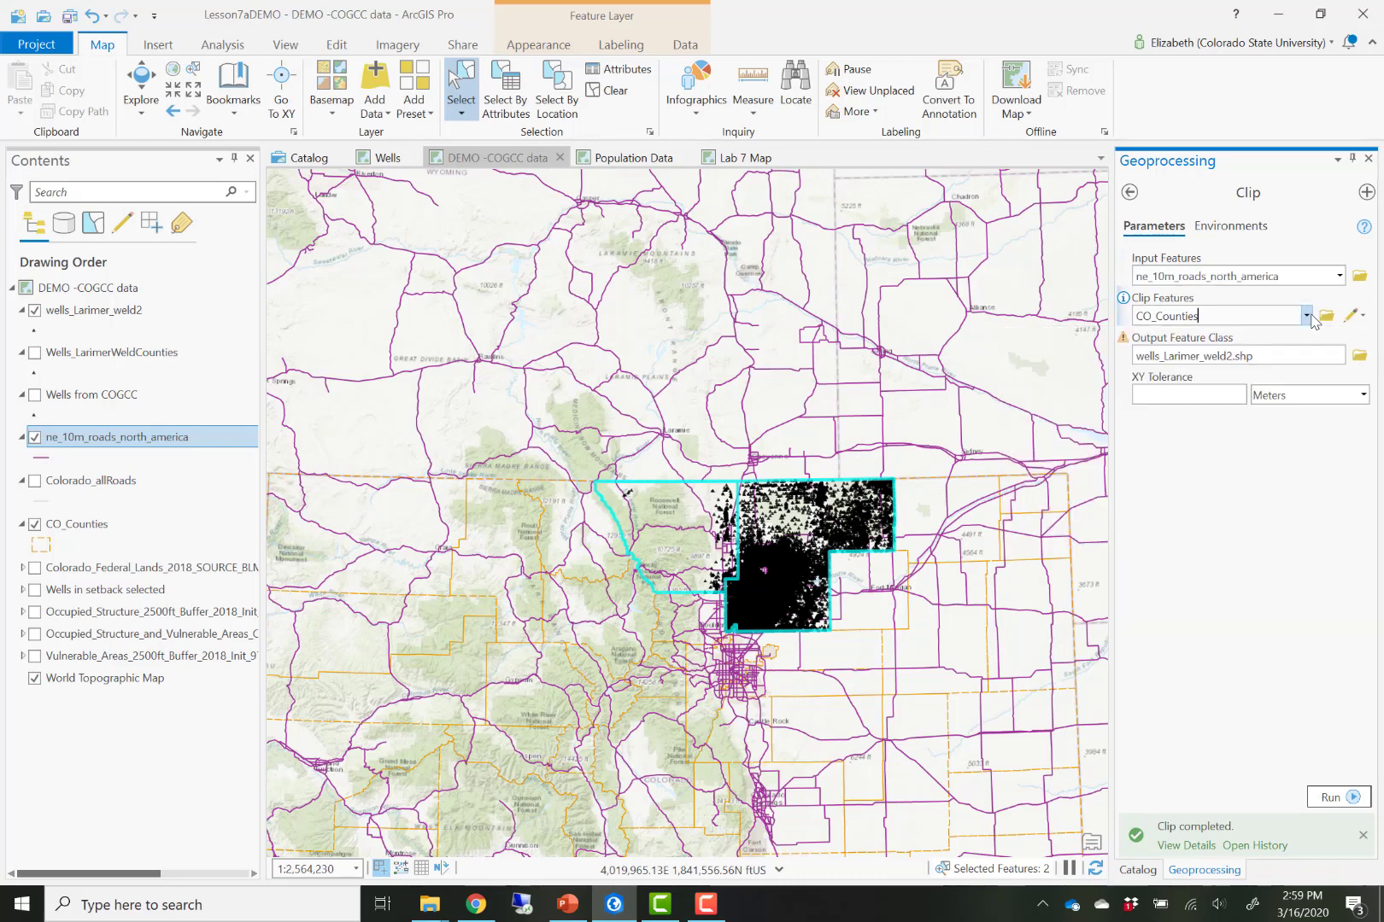
{"action": "left_click", "coordinate": [1305, 357]}
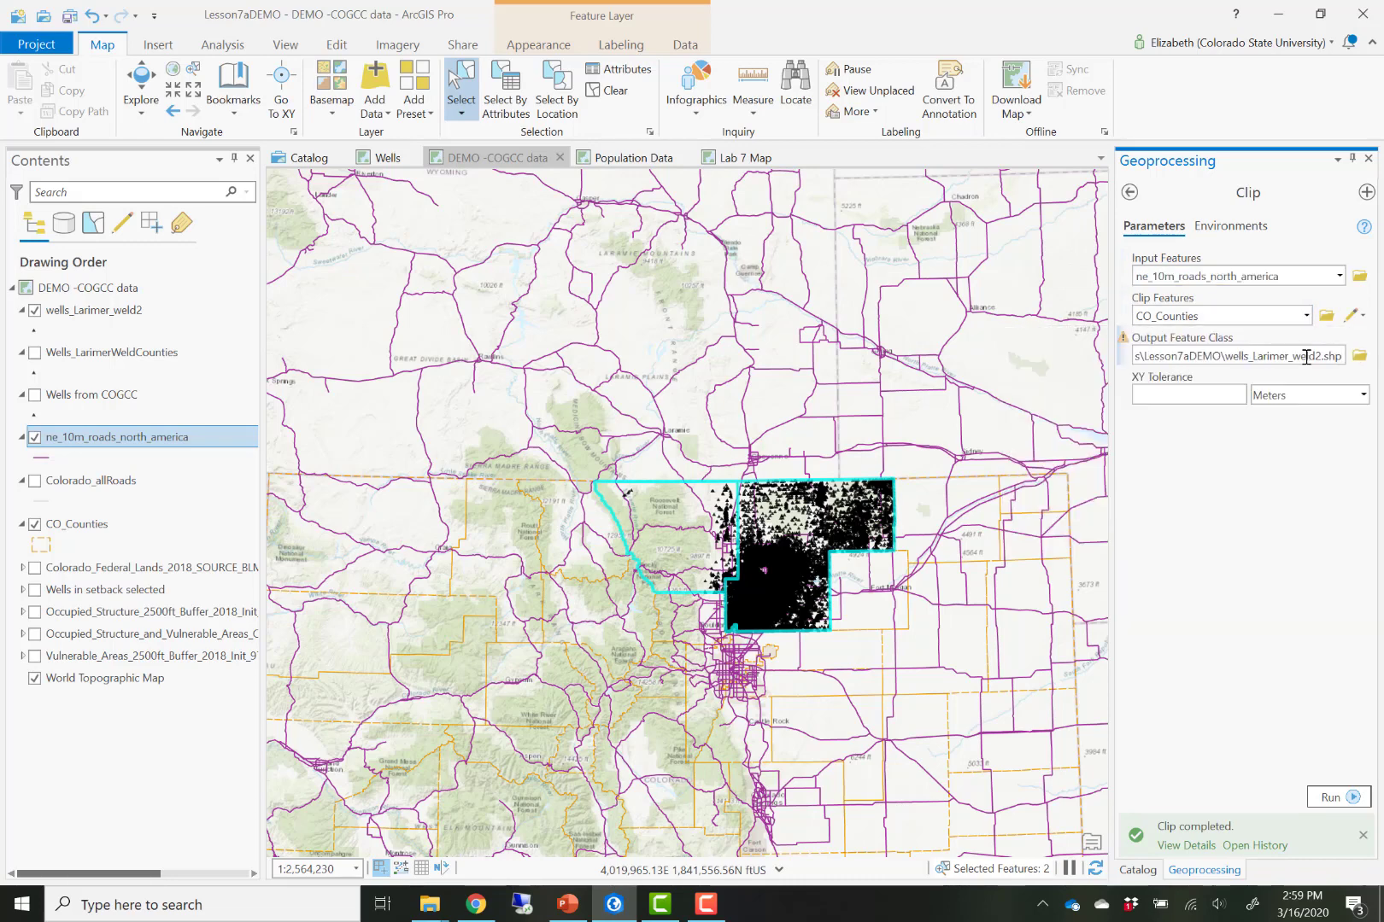
{"action": "left_click", "coordinate": [1233, 356]}
{"action": "key", "text": "shift+End"}
{"action": "key", "text": "BackSpace"}
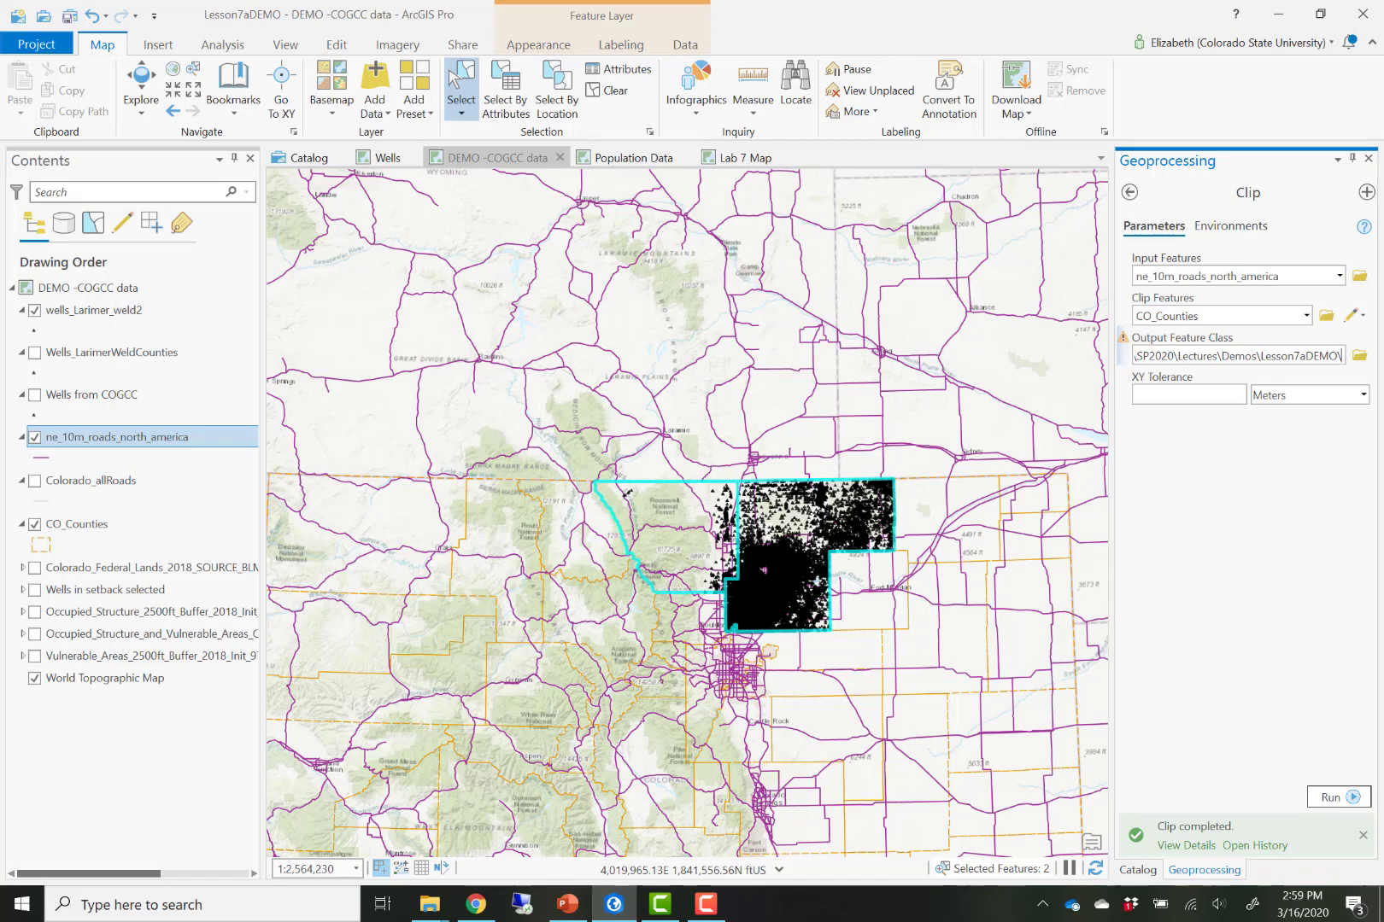
{"action": "type", "text": "Roads"}
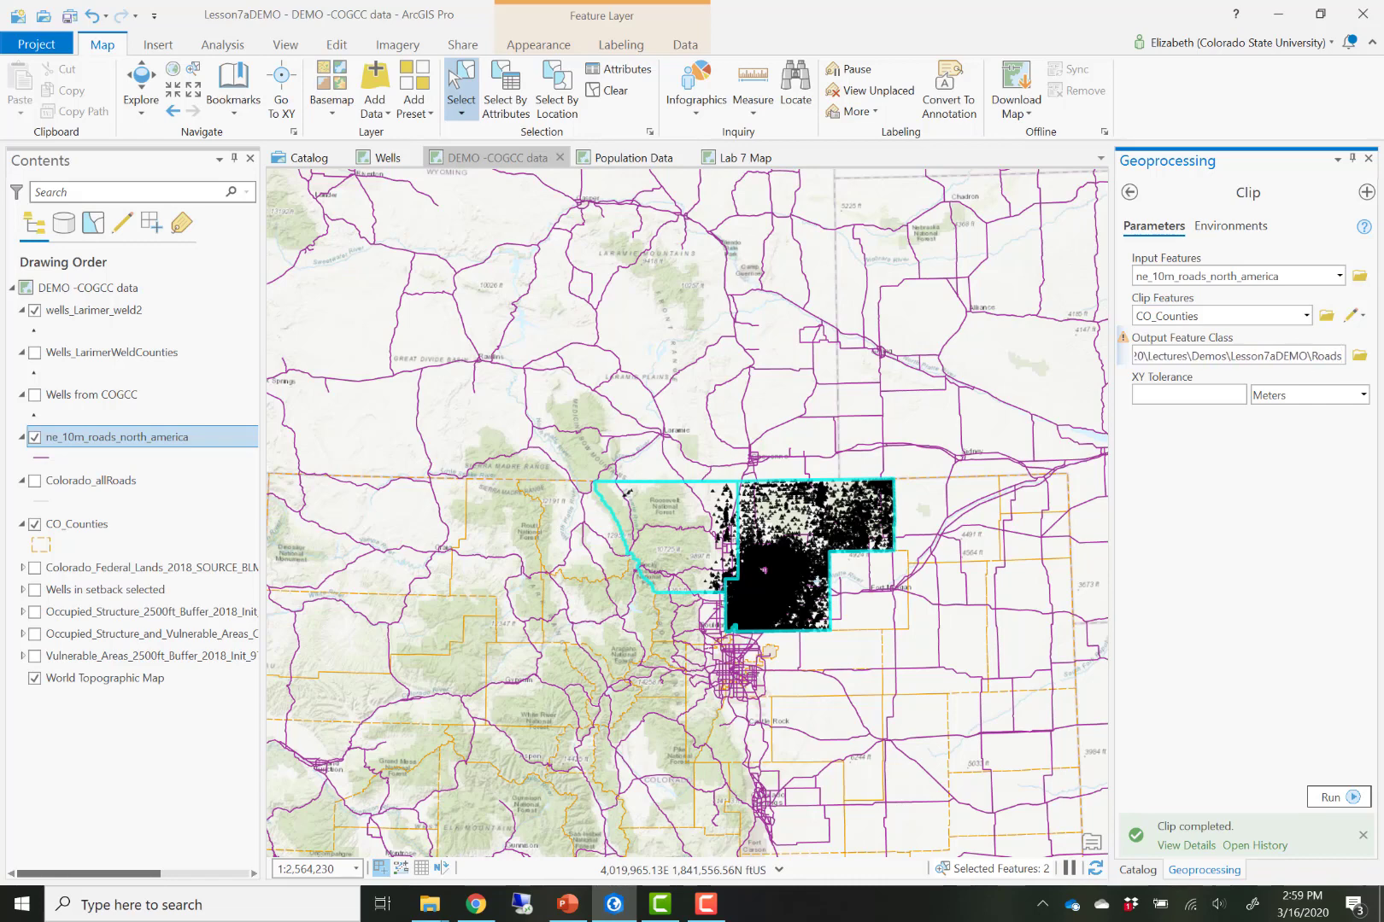
{"action": "type", "text": "_CO"}
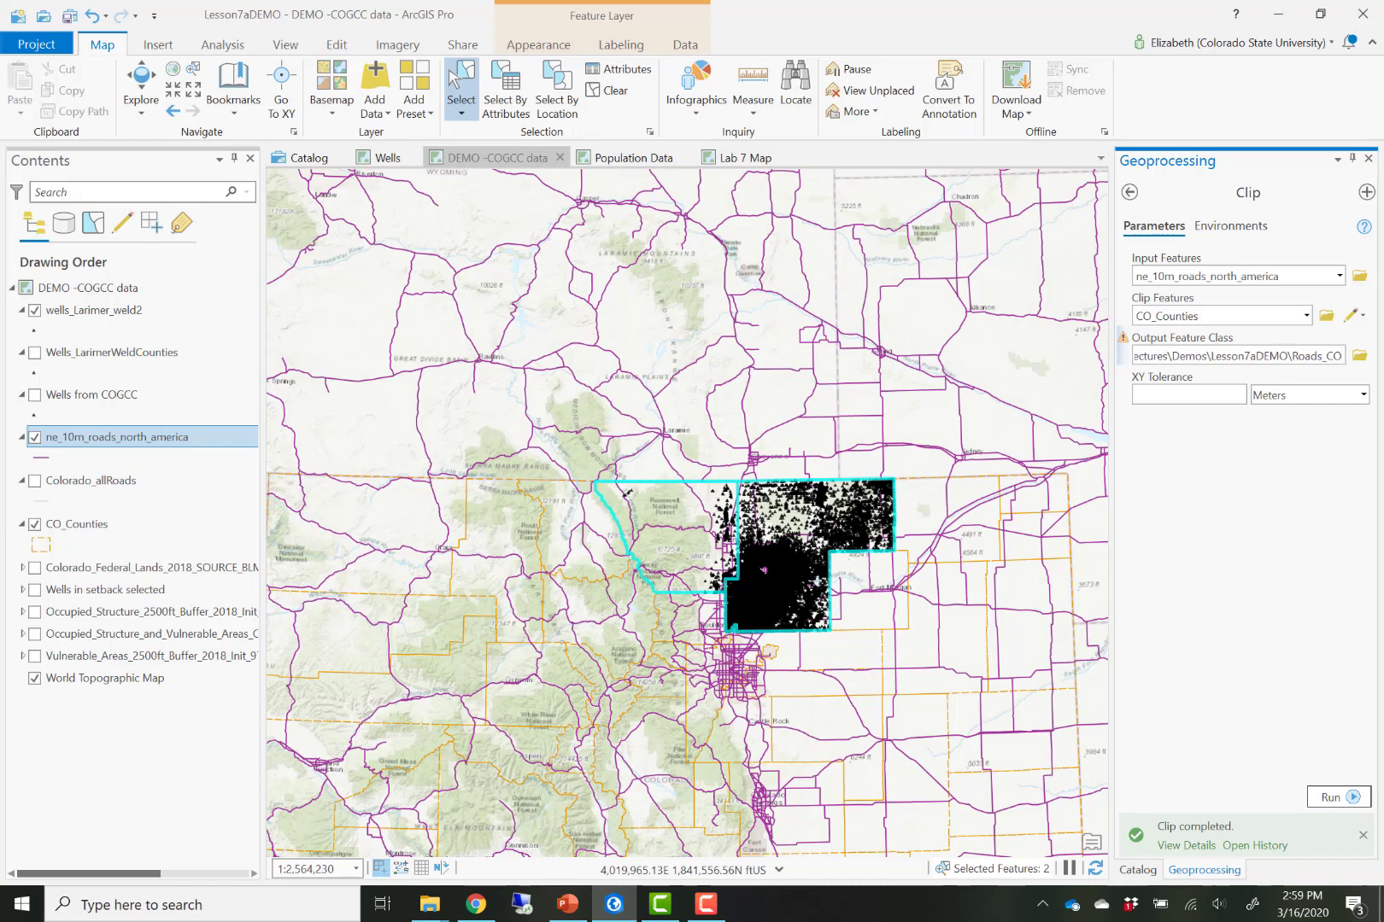
{"action": "key", "text": "BackSpace"}
{"action": "key", "text": "BackSpace"}
{"action": "type", "text": "Lar"}
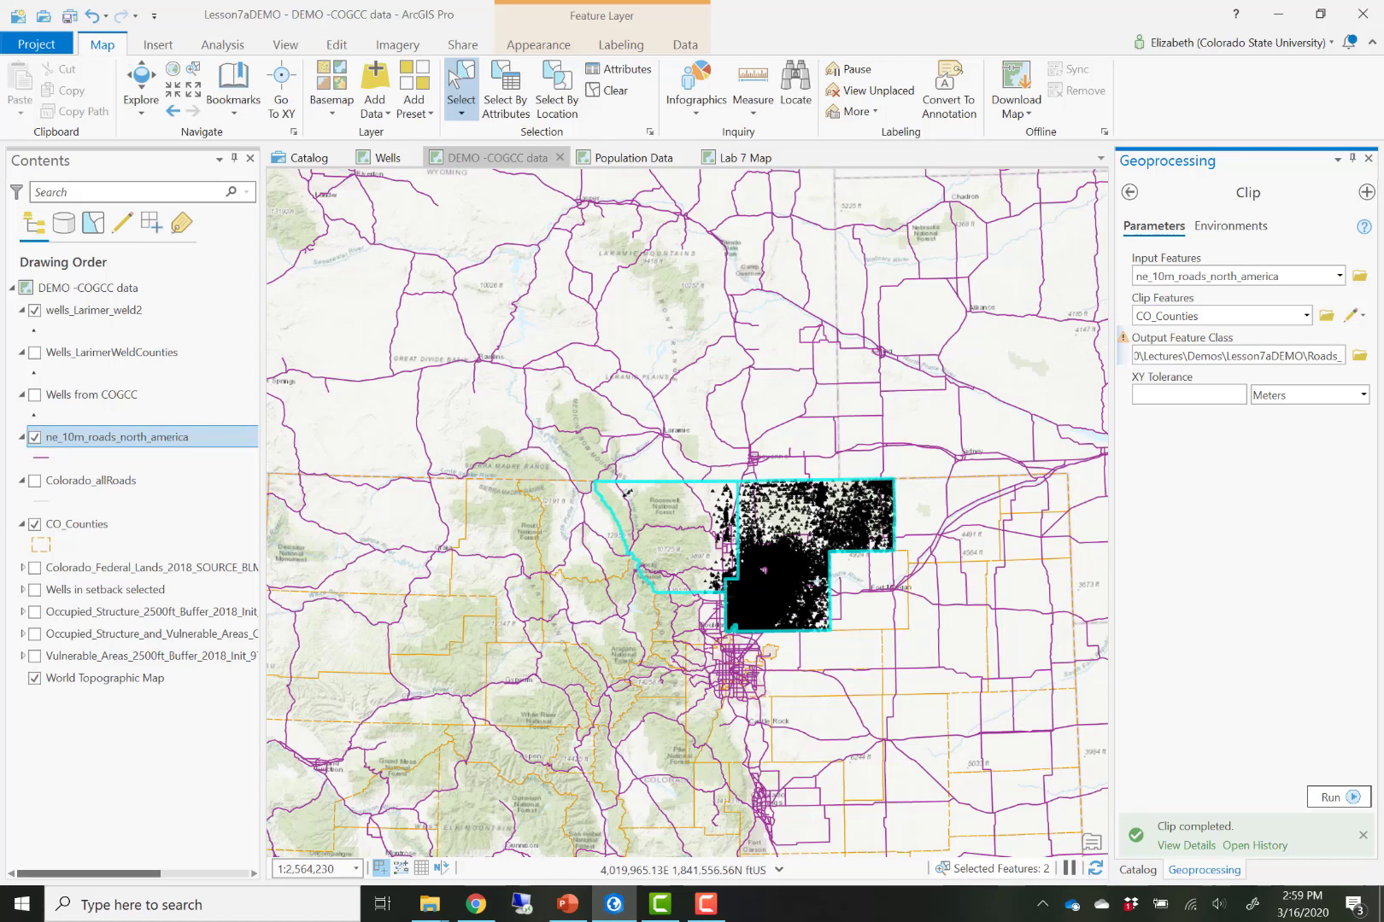
{"action": "type", "text": "imer_weld"}
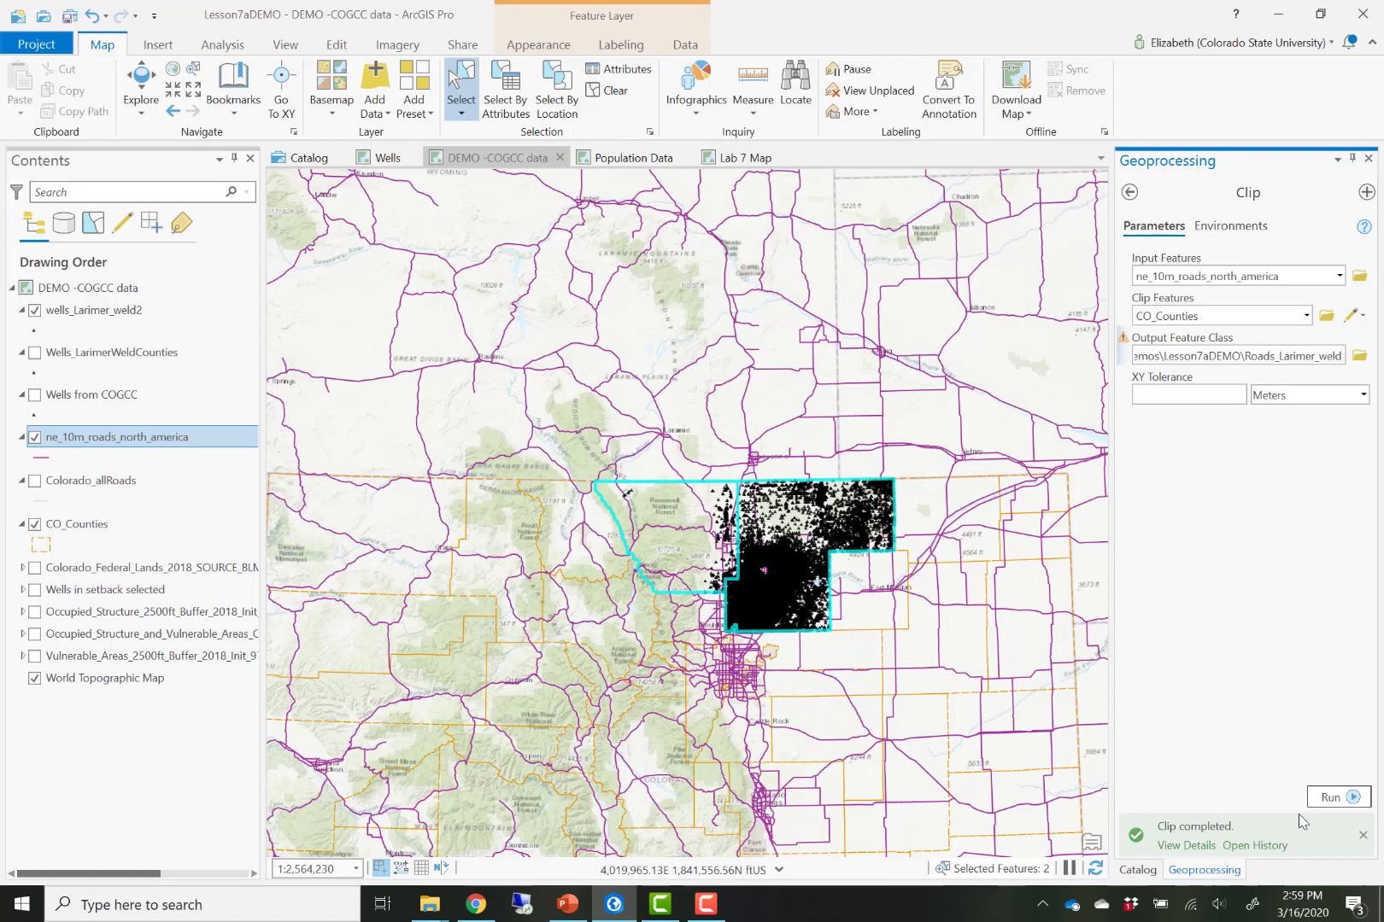
{"action": "left_click", "coordinate": [1334, 797]}
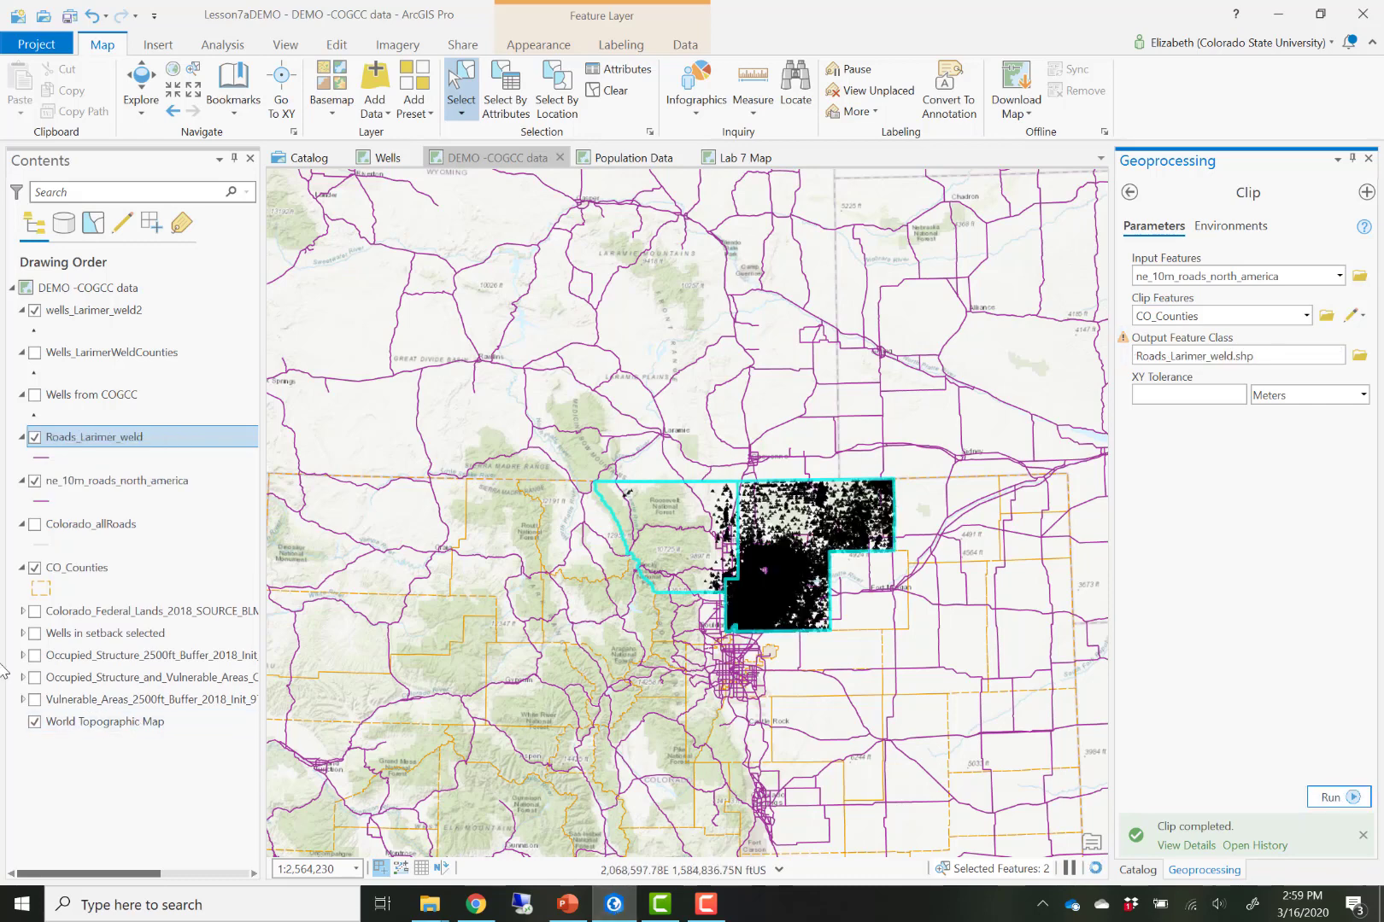
- Hide the ne_10m_roads_north_america layer to view the clipped roads over Larimer and Weld counties
{"action": "left_click", "coordinate": [34, 480]}
{"action": "scroll", "coordinate": [790, 574], "scroll_direction": "up", "scroll_amount": 4}
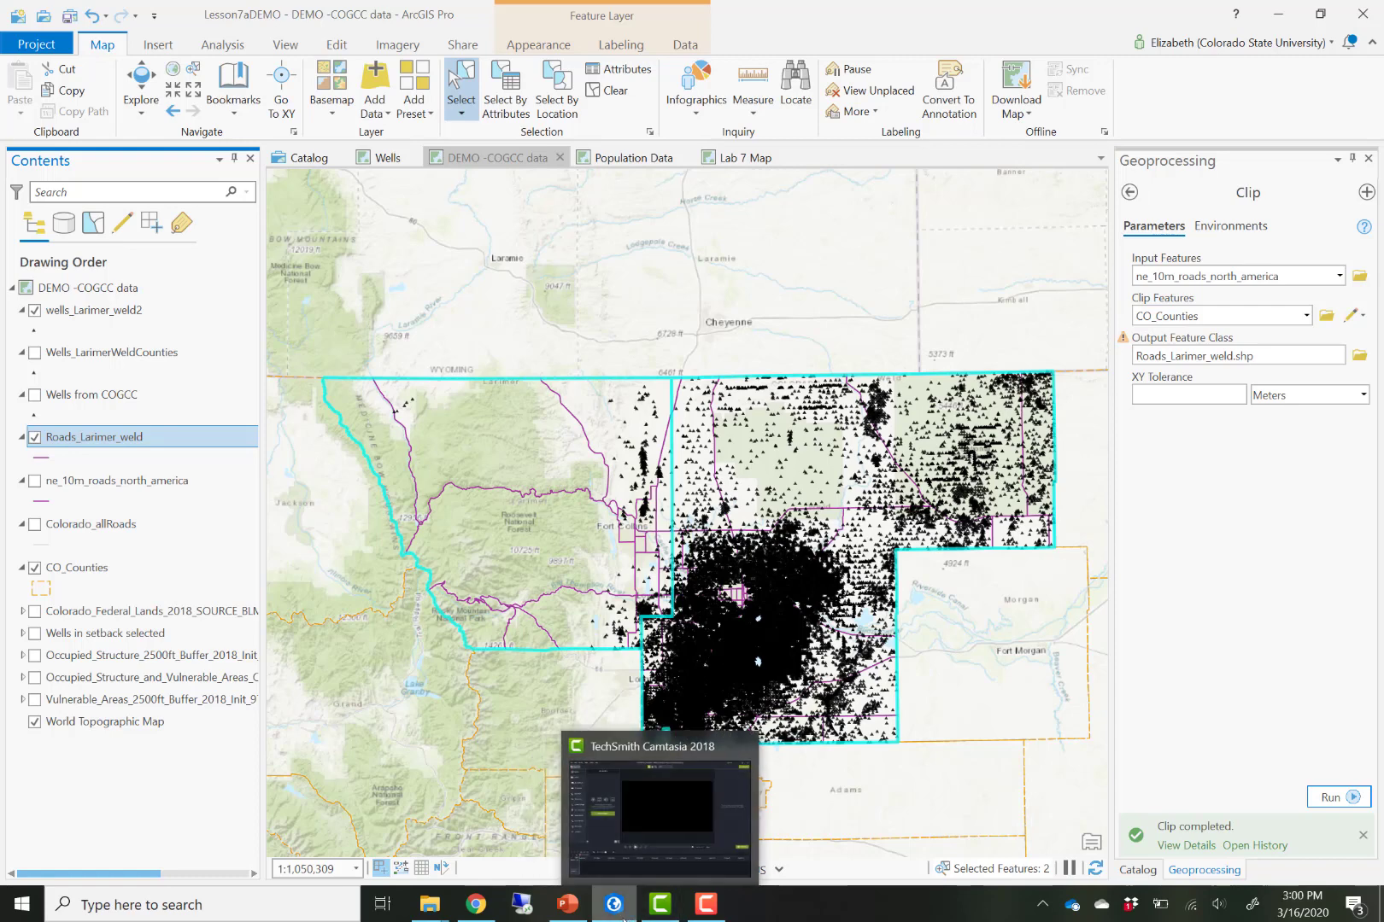
- Switch to the PowerPoint slideshow on projecting versus changing the projection
{"action": "mouse_move", "coordinate": [613, 912]}
{"action": "left_click", "coordinate": [567, 903]}
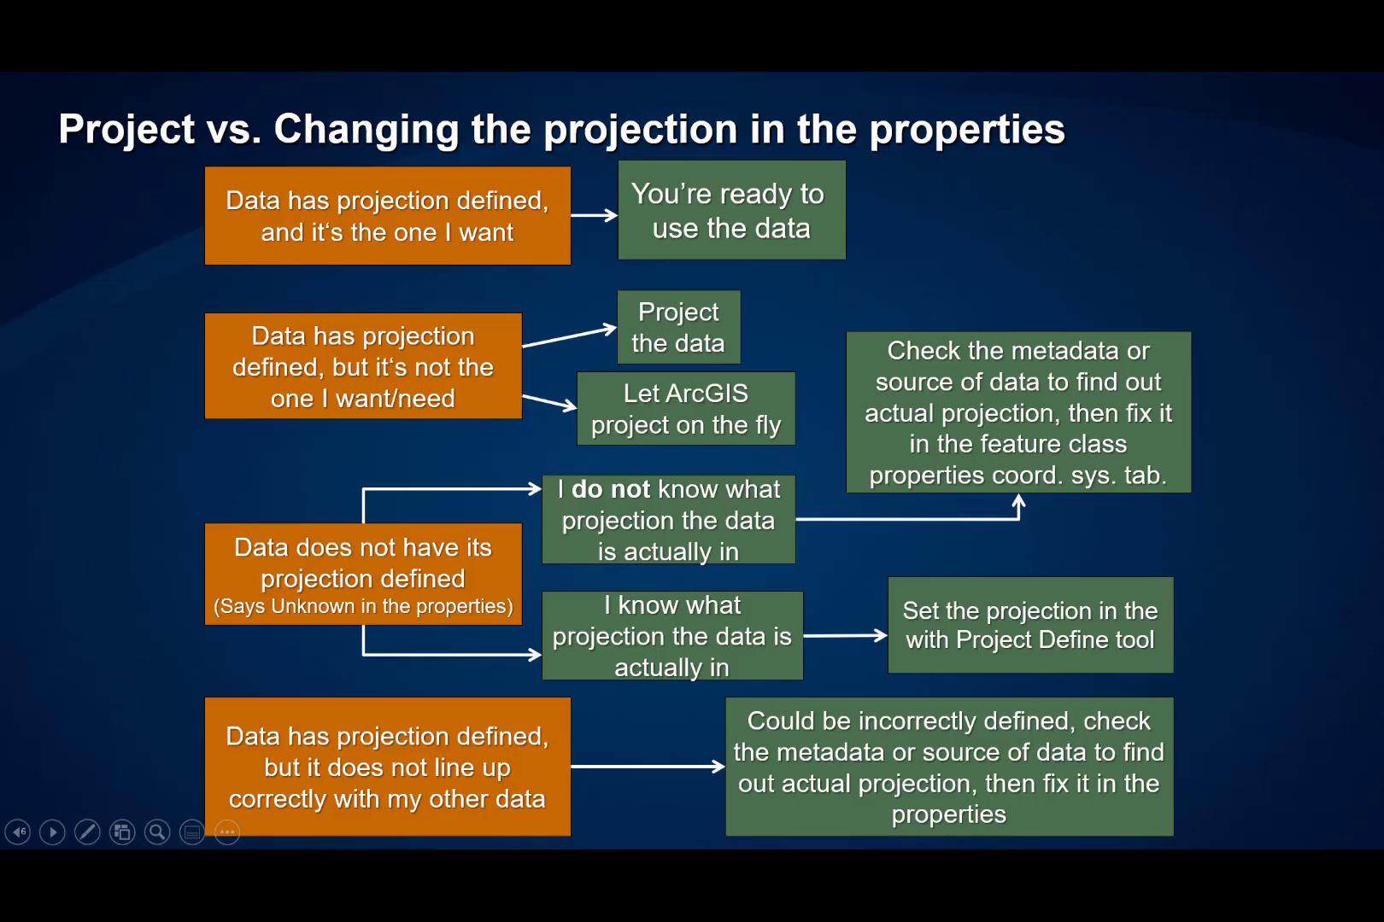
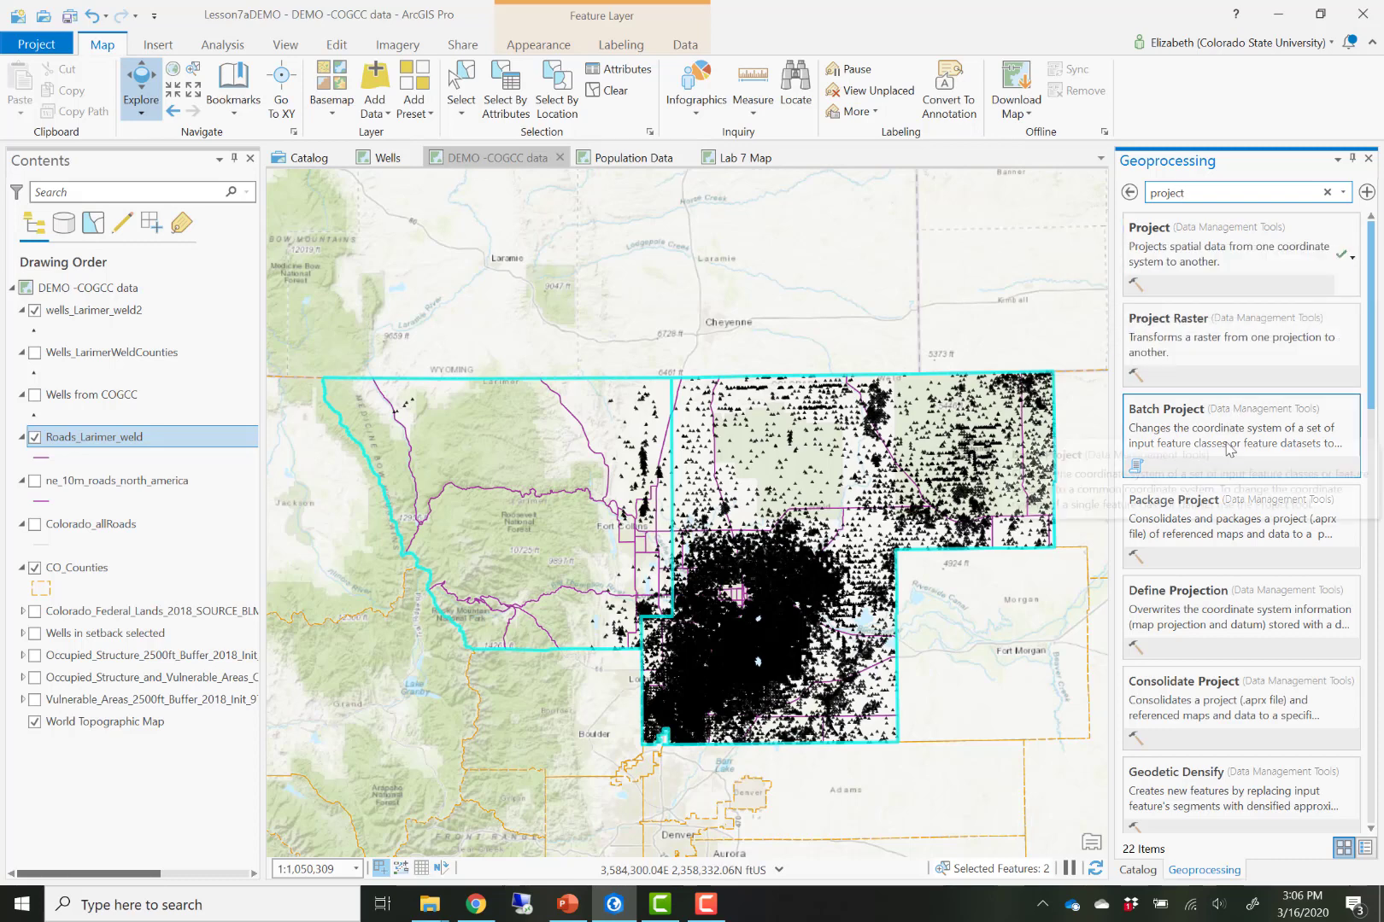
- Open the Project tool and set its input dataset to Roads_Larimer_weld
{"action": "left_click", "coordinate": [1229, 256]}
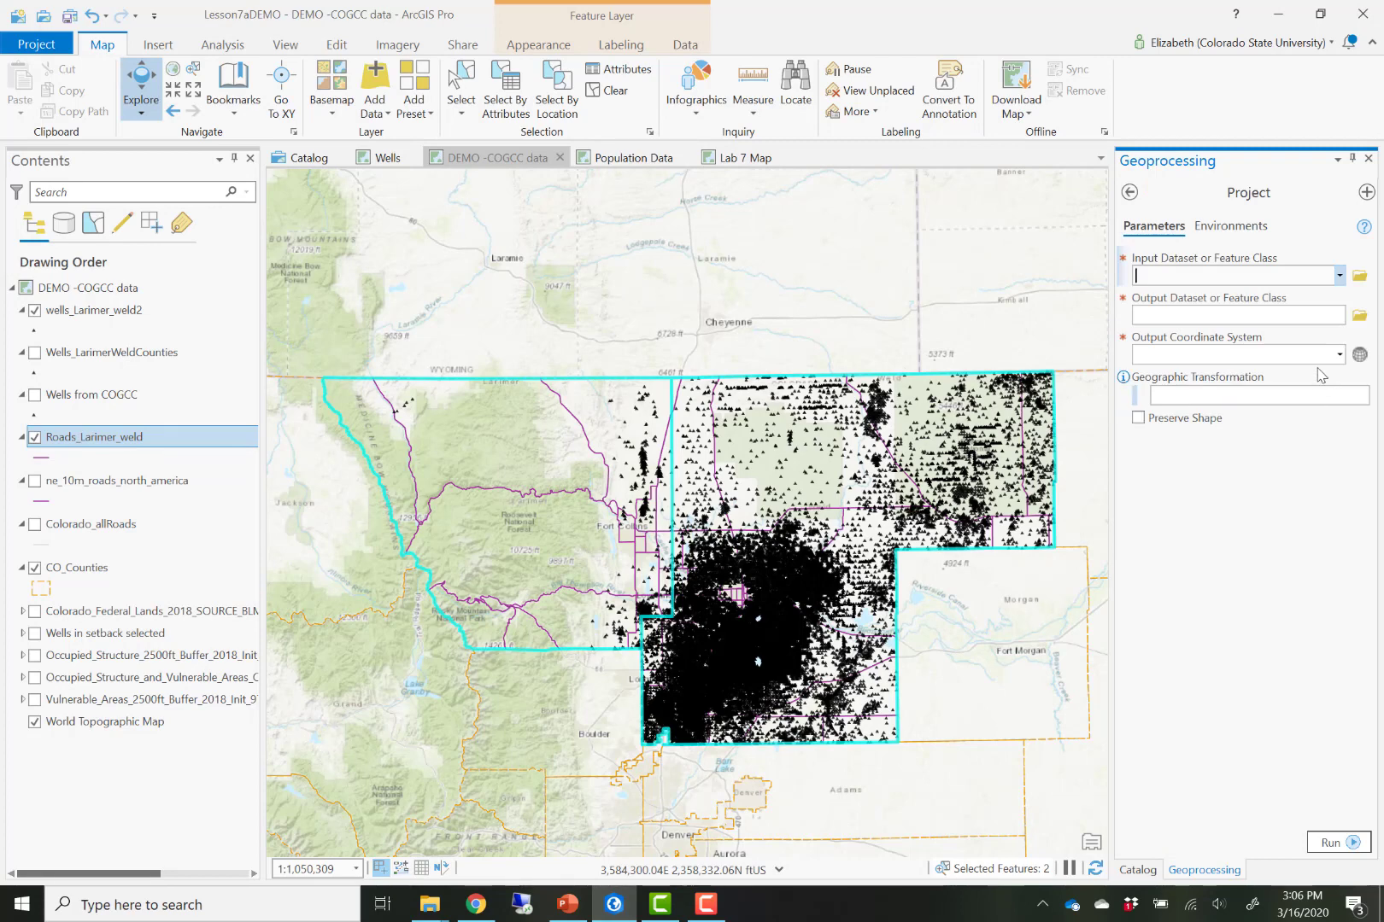
{"action": "left_click", "coordinate": [1339, 275]}
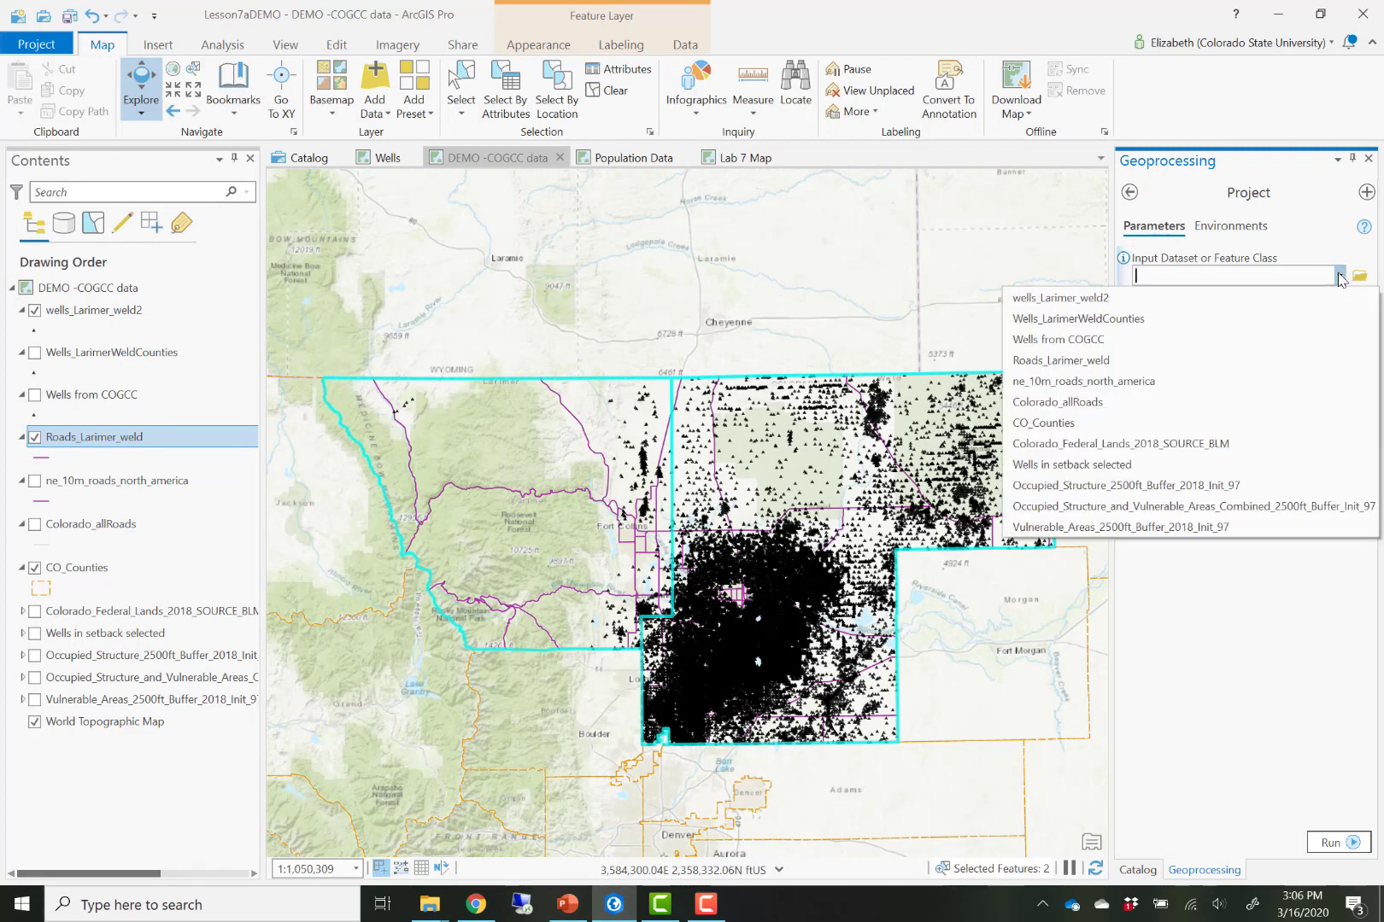
{"action": "left_click", "coordinate": [1319, 368]}
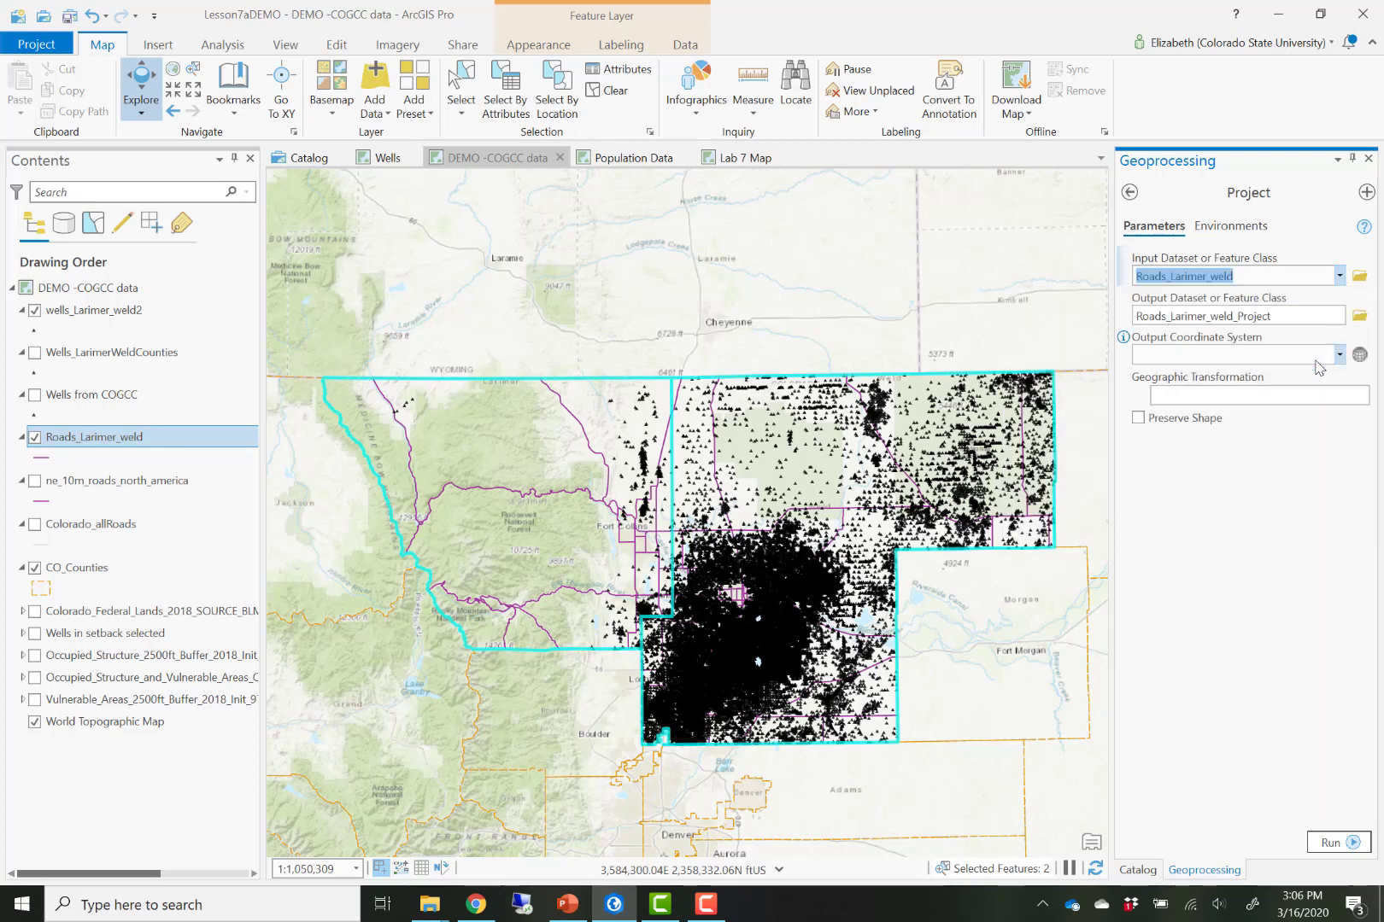
- Save the projected output as Roads_Larimer_weld_UTM.shp in the Lesson7aDEMO project folder
{"action": "left_click", "coordinate": [1306, 317]}
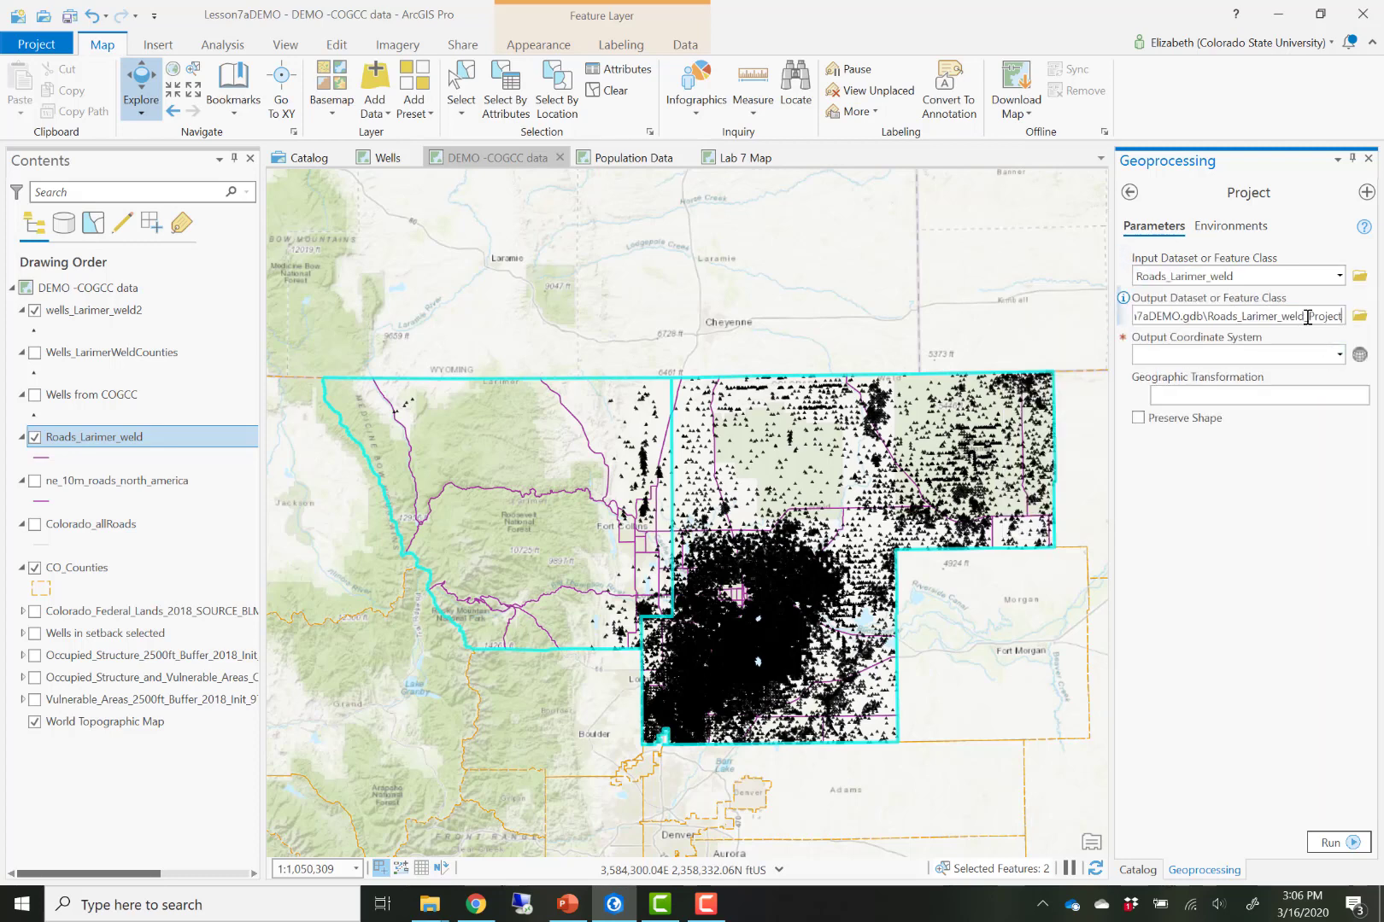
{"action": "left_click", "coordinate": [1359, 316]}
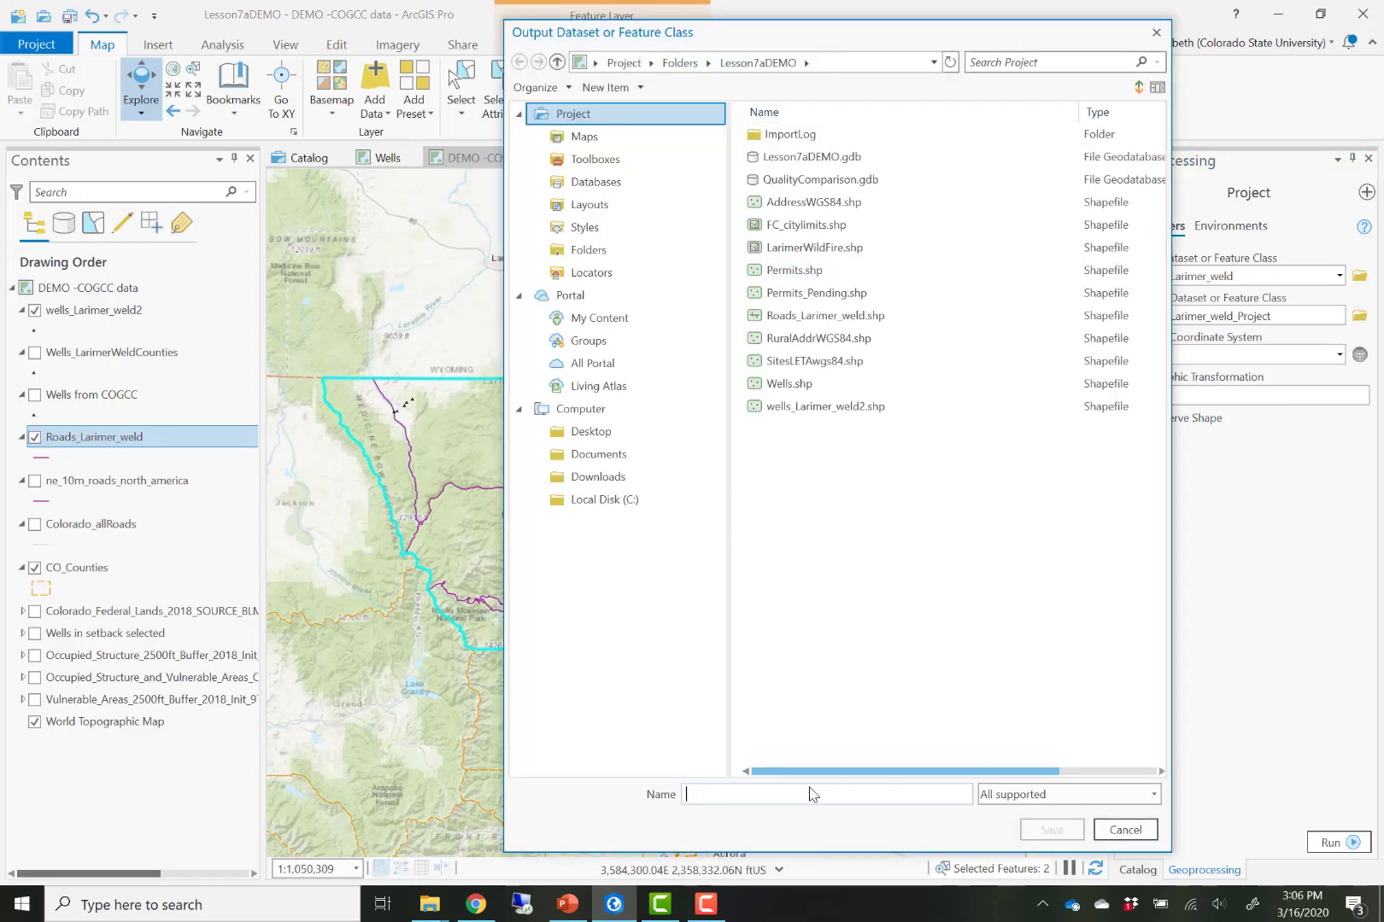
{"action": "left_click", "coordinate": [812, 795]}
{"action": "type", "text": "Roads"}
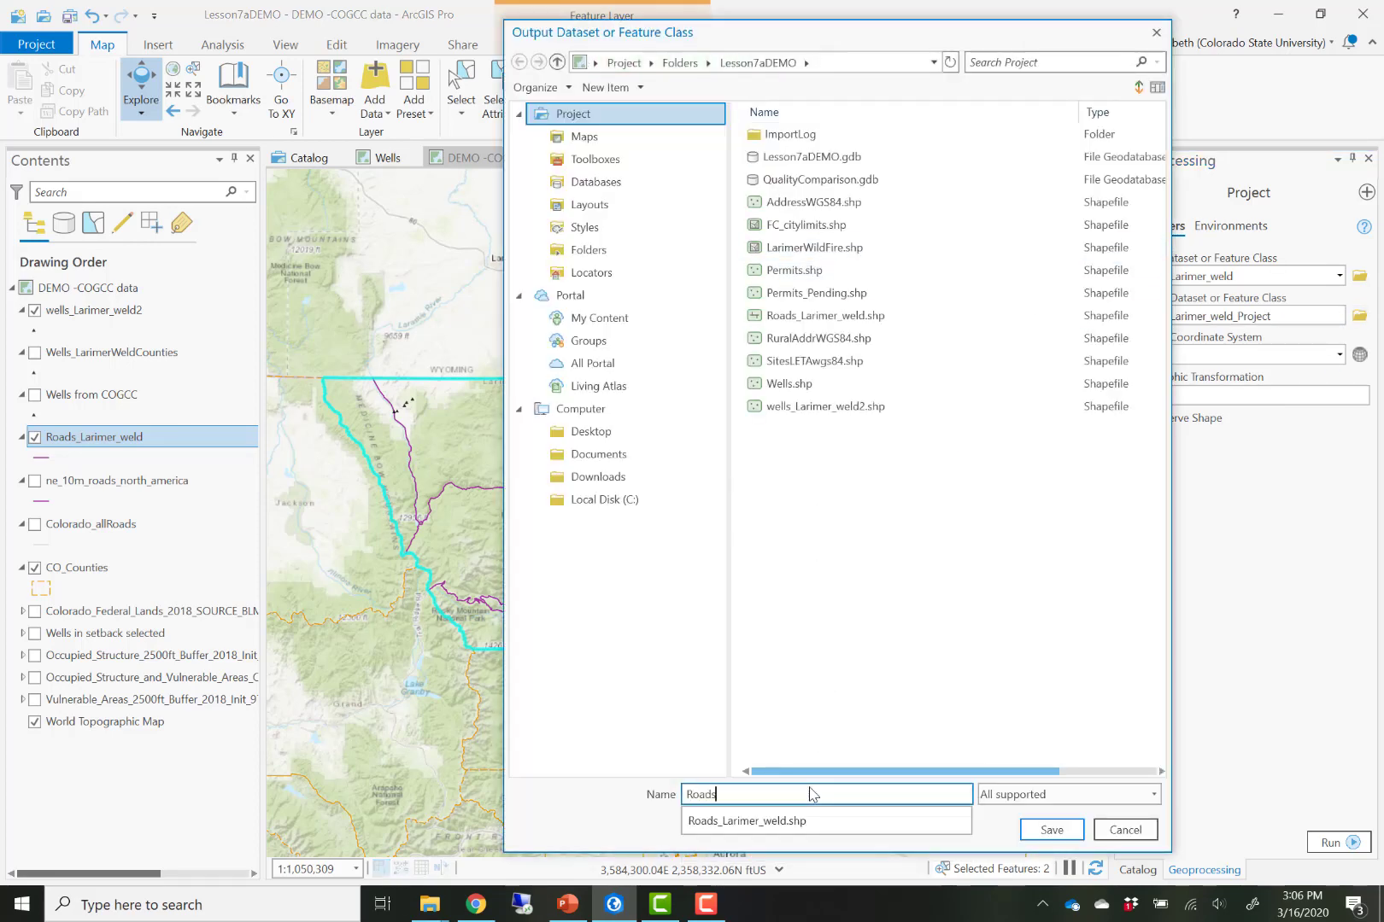
{"action": "key", "text": "Down"}
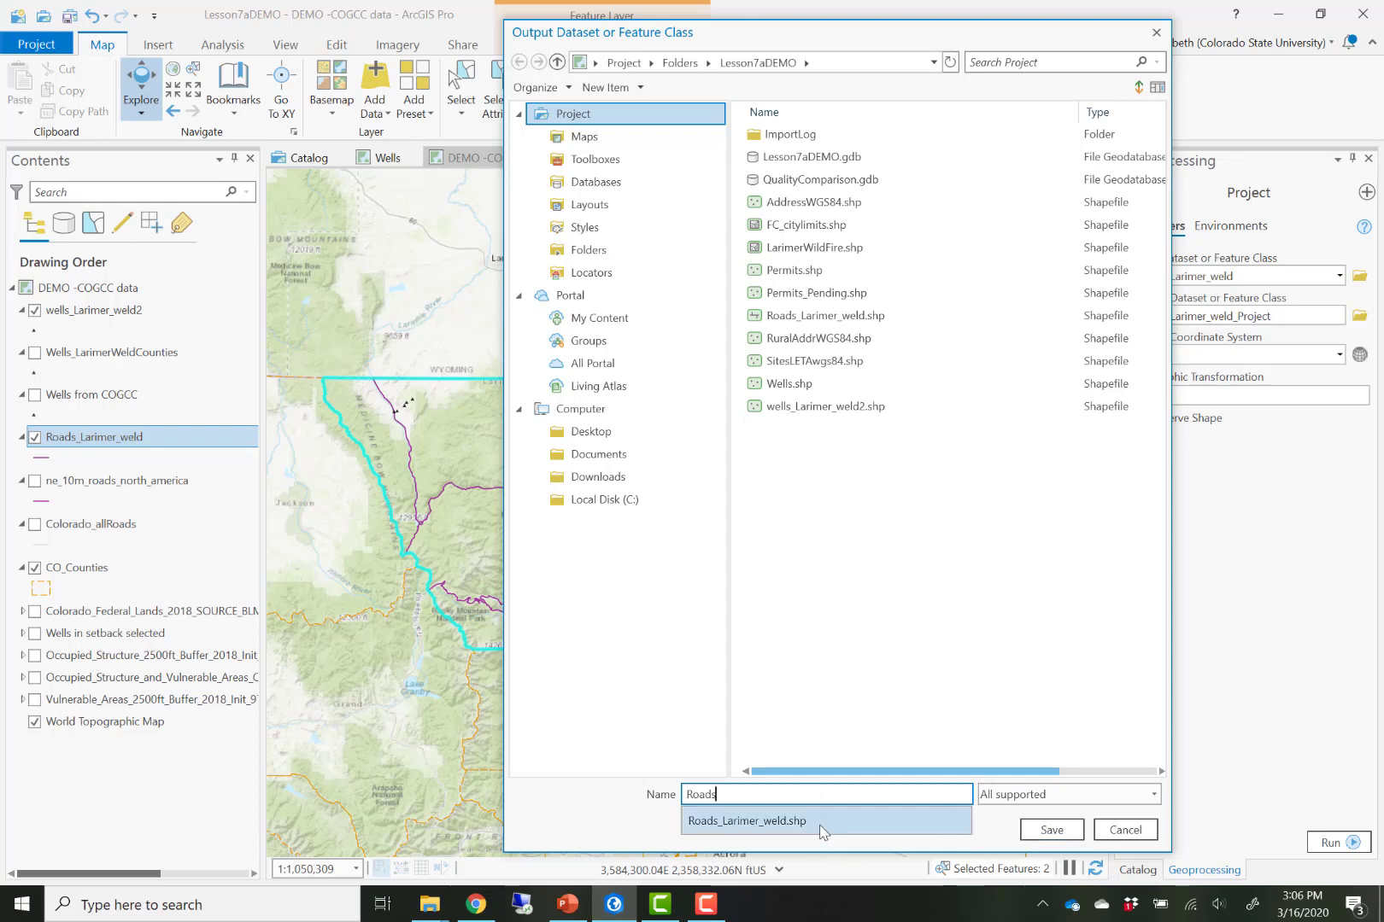
{"action": "left_click", "coordinate": [818, 822]}
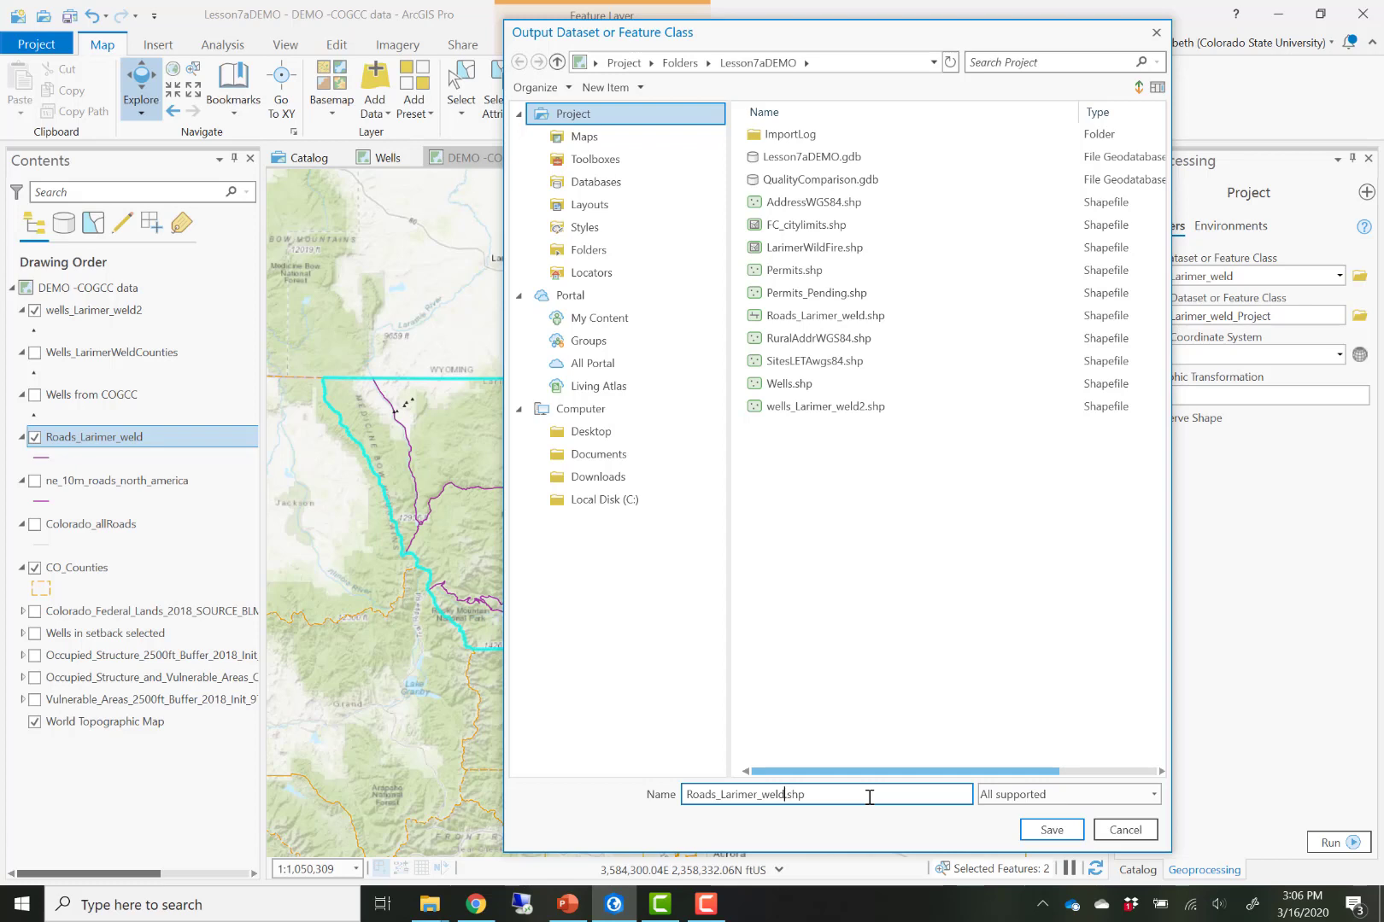
{"action": "type", "text": "_UTM"}
{"action": "left_click", "coordinate": [1046, 828]}
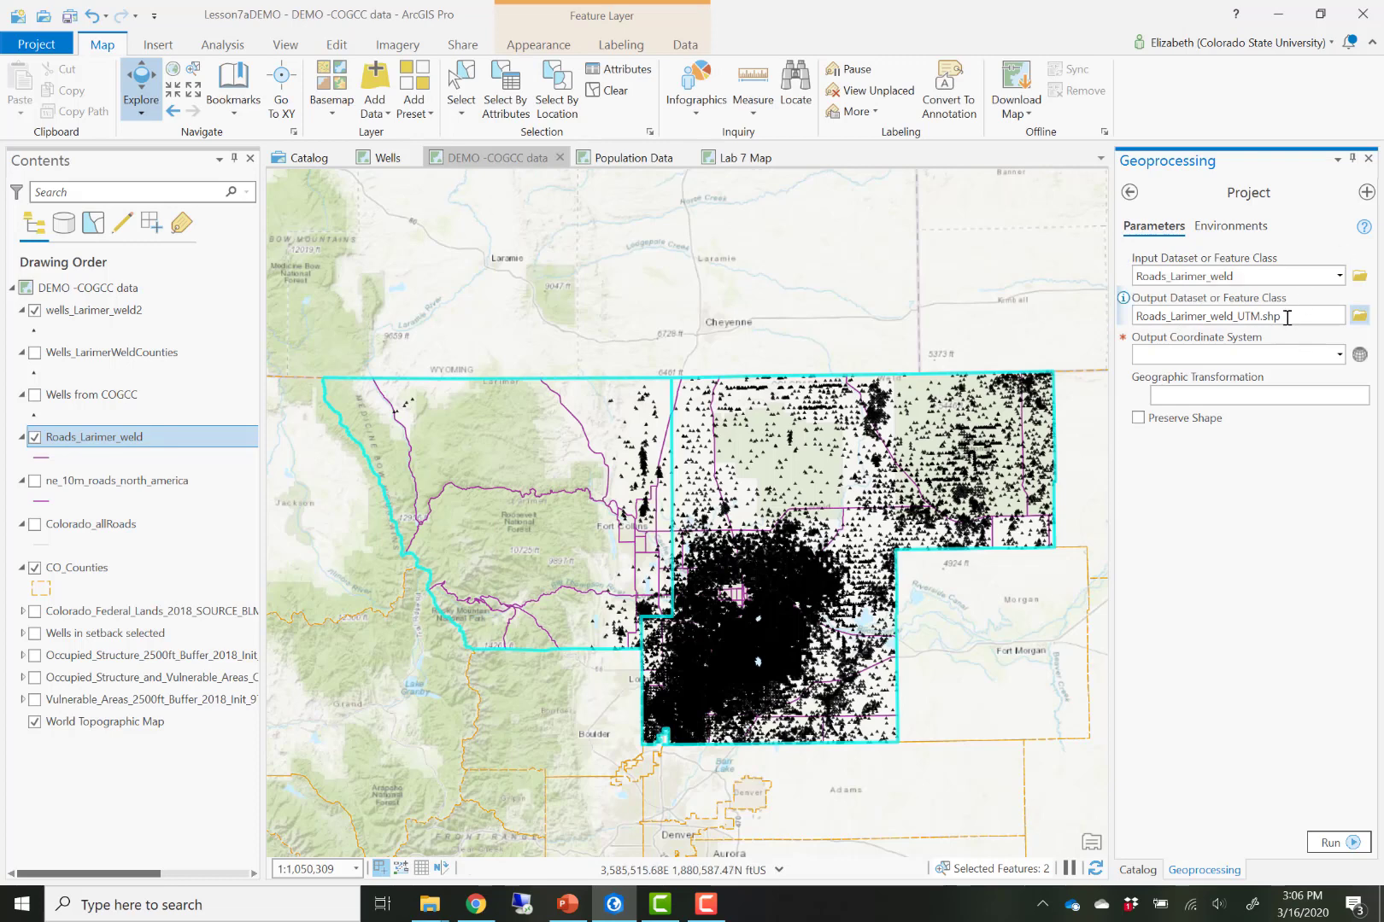
- Set the output coordinate system to NAD_1983_UTM_Zone_13N by taking it from the wells_Larimer_weld2 layer
{"action": "left_click", "coordinate": [1263, 353]}
{"action": "left_click", "coordinate": [1249, 276]}
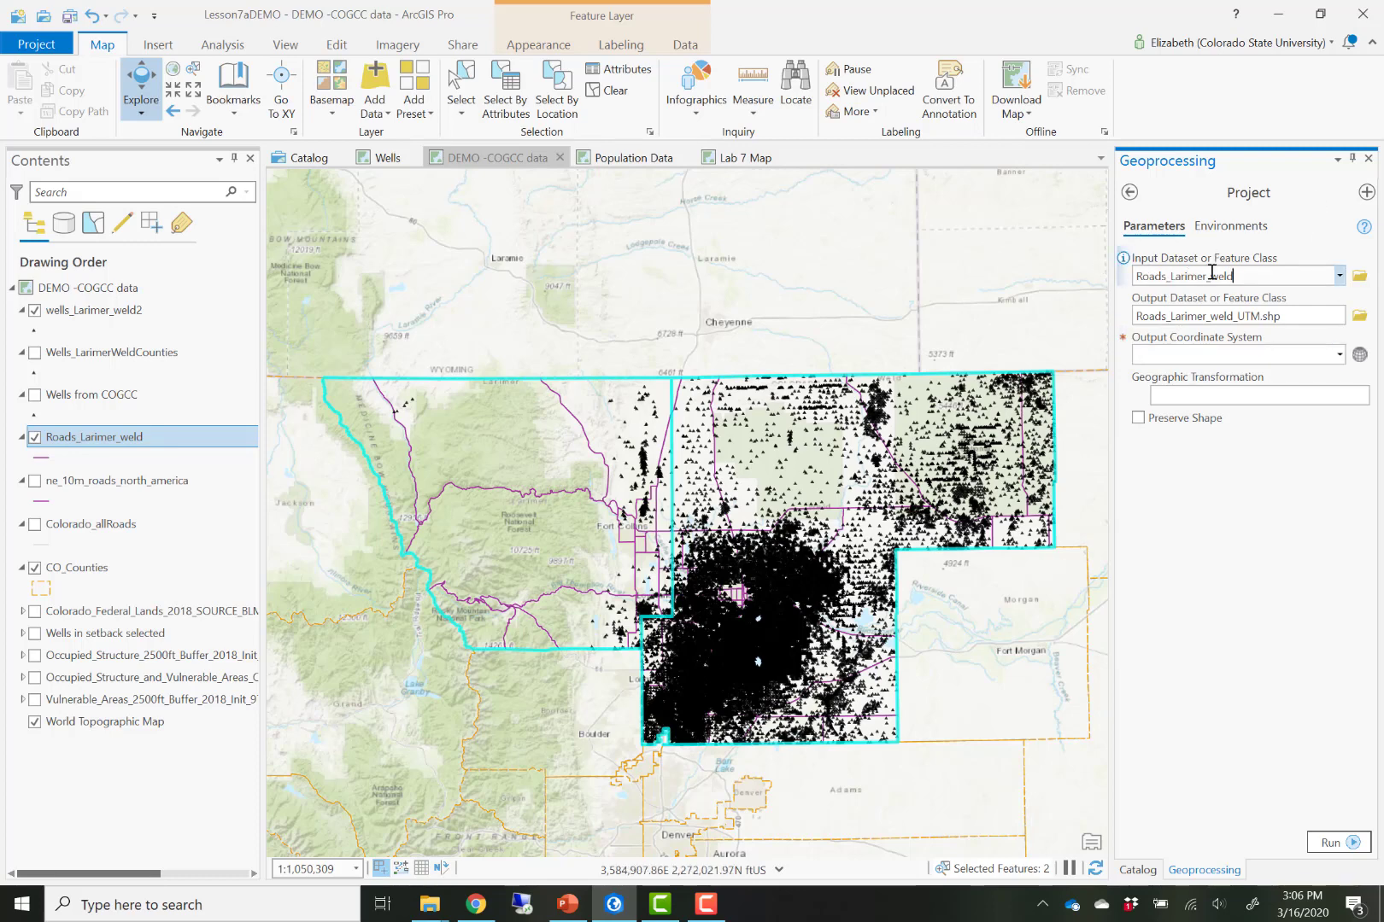
{"action": "left_click_drag", "start_coordinate": [1232, 275], "coordinate": [1279, 275]}
{"action": "left_click", "coordinate": [1339, 354]}
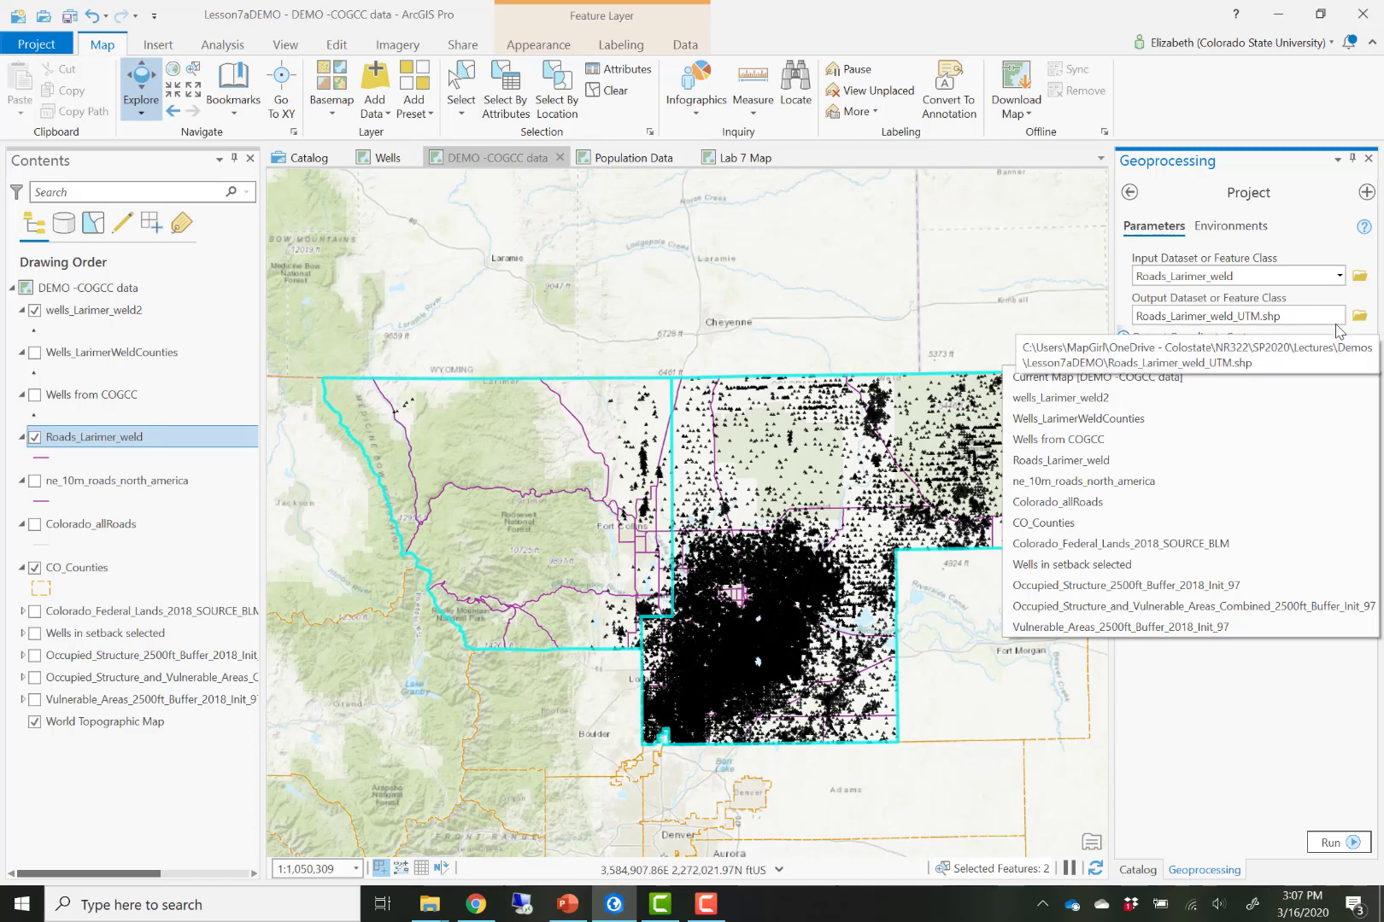
{"action": "left_click", "coordinate": [1100, 397]}
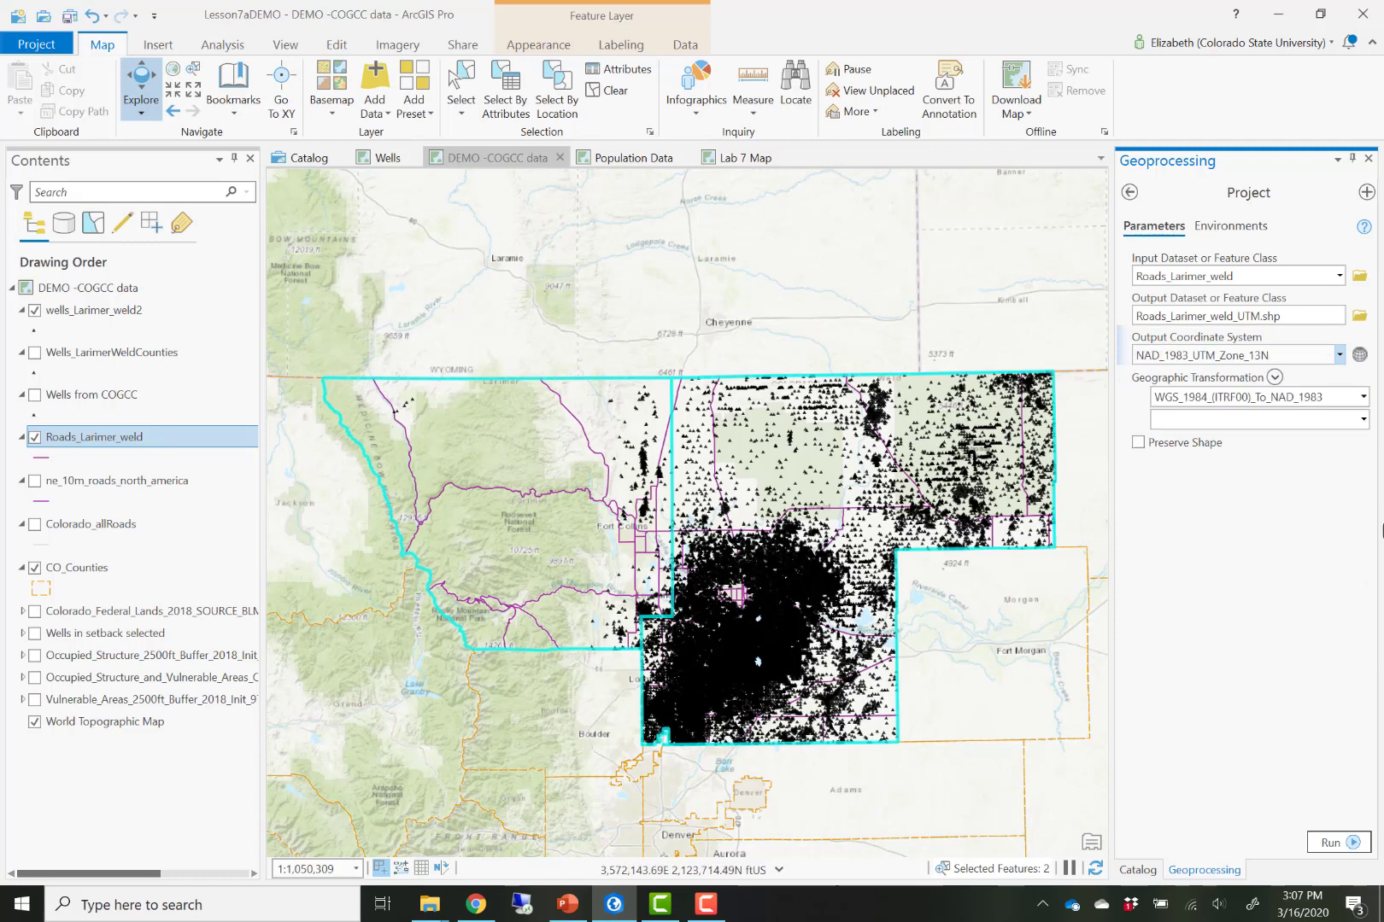
- Browse the coordinate system picker to NAD 1983 UTM Zone 13N under projected UTM systems, then cancel
{"action": "left_click", "coordinate": [1338, 355]}
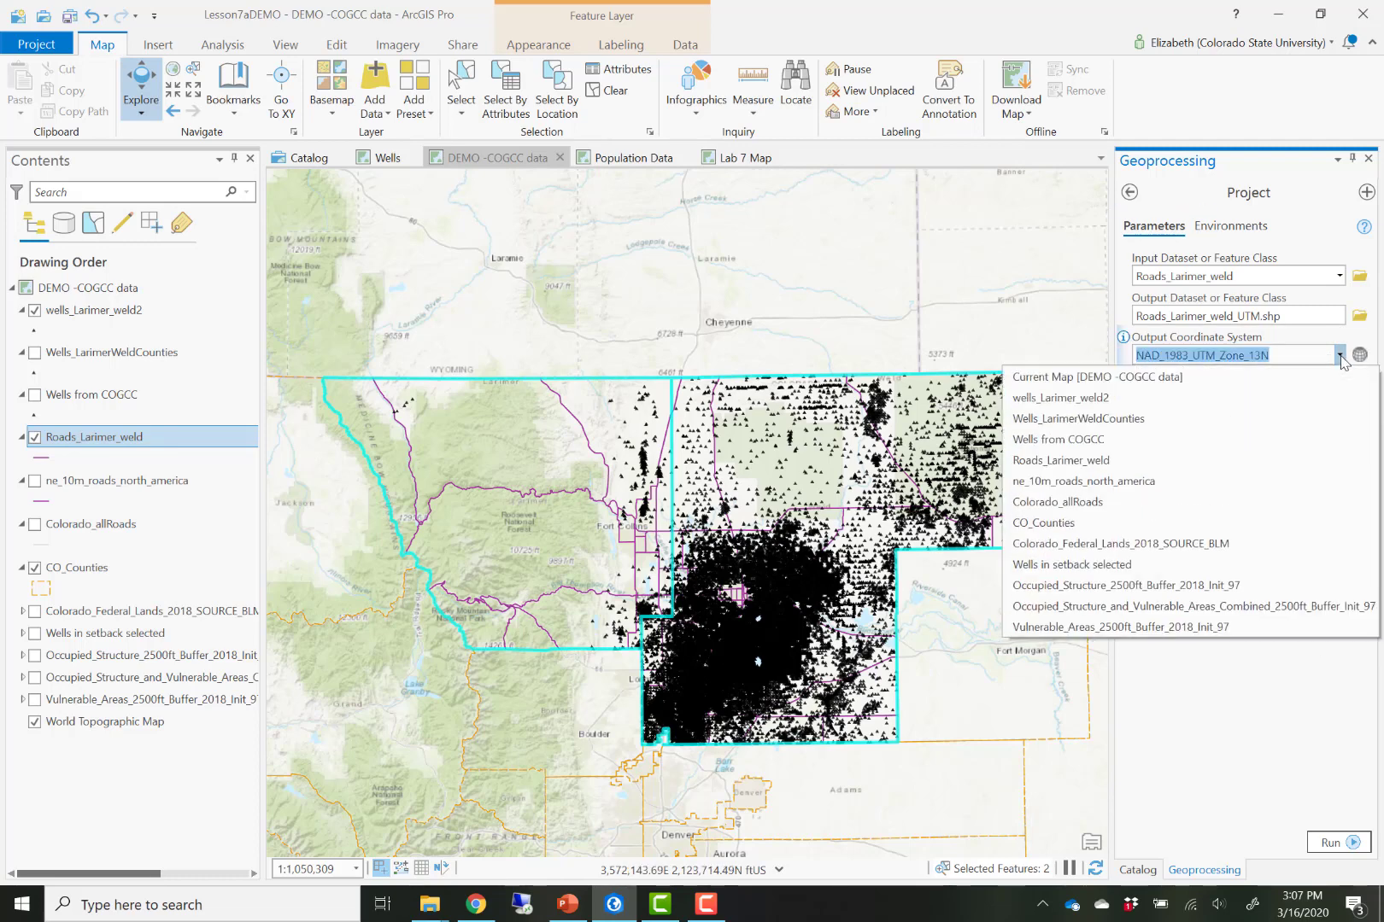
{"action": "left_click", "coordinate": [1339, 356]}
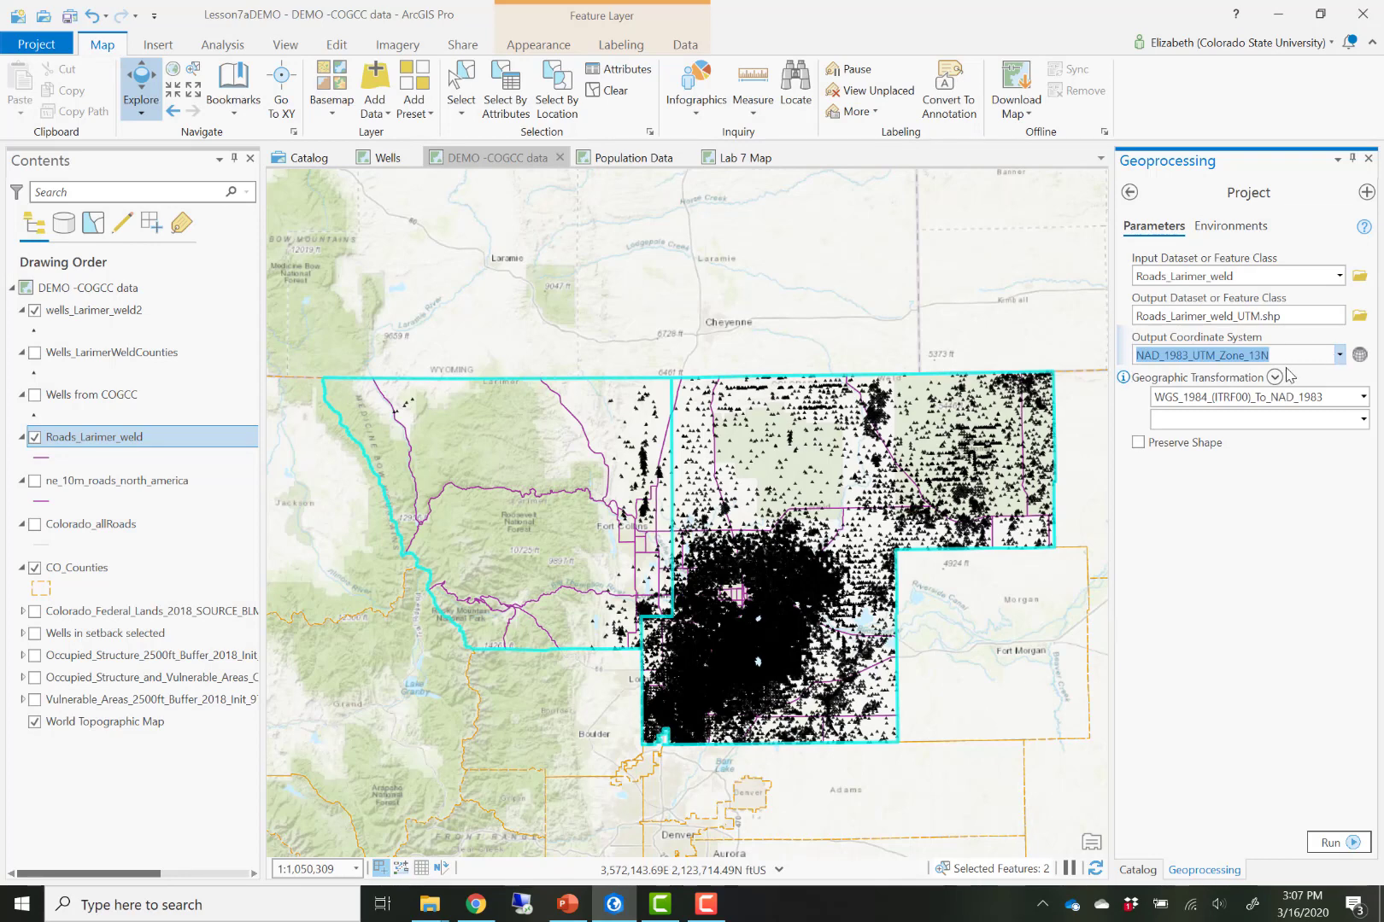
{"action": "left_click", "coordinate": [1359, 355]}
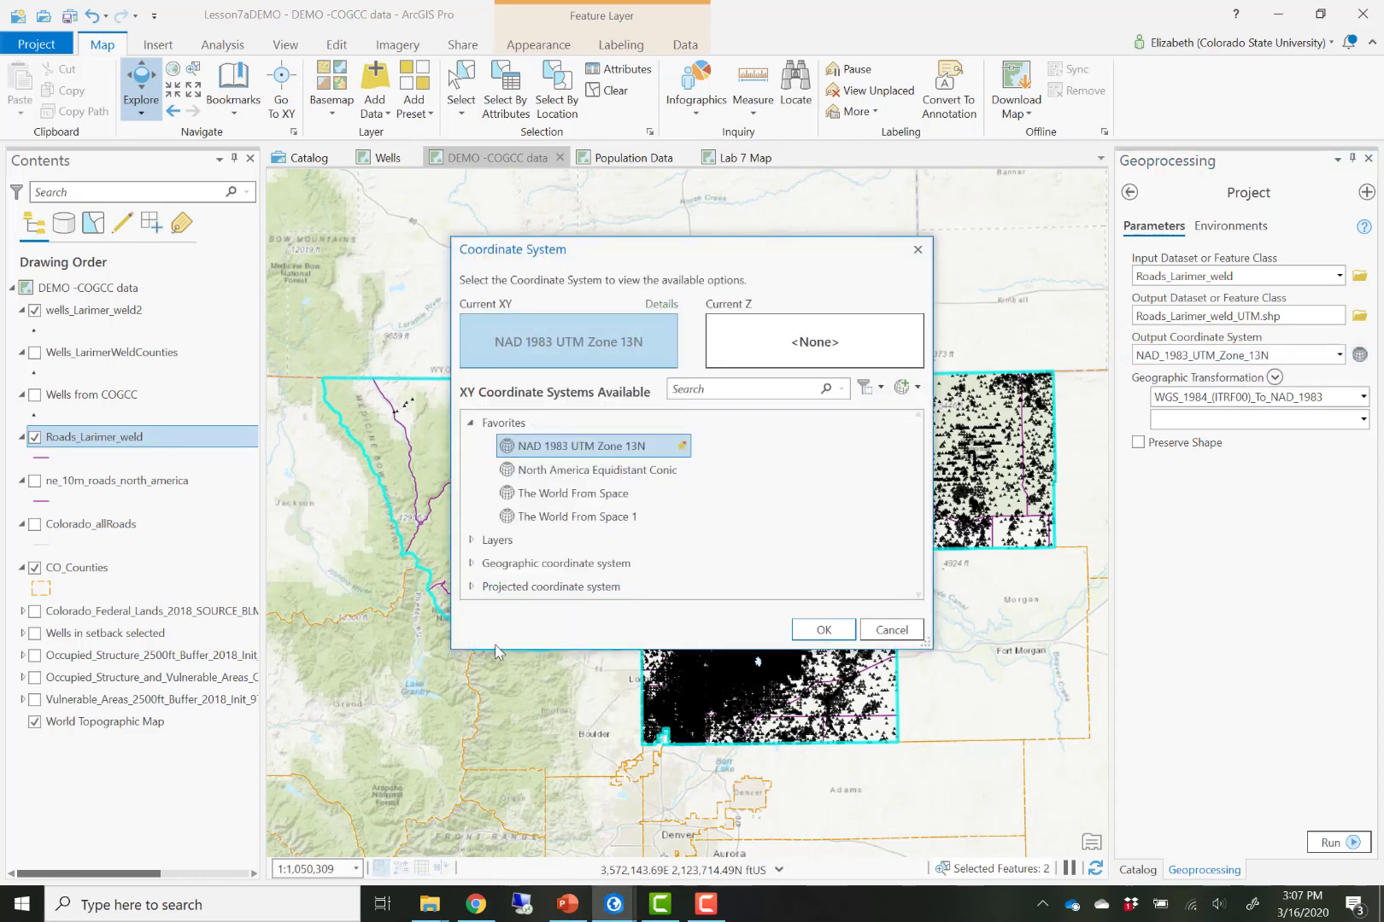
{"action": "left_click_drag", "start_coordinate": [499, 688], "coordinate": [499, 760]}
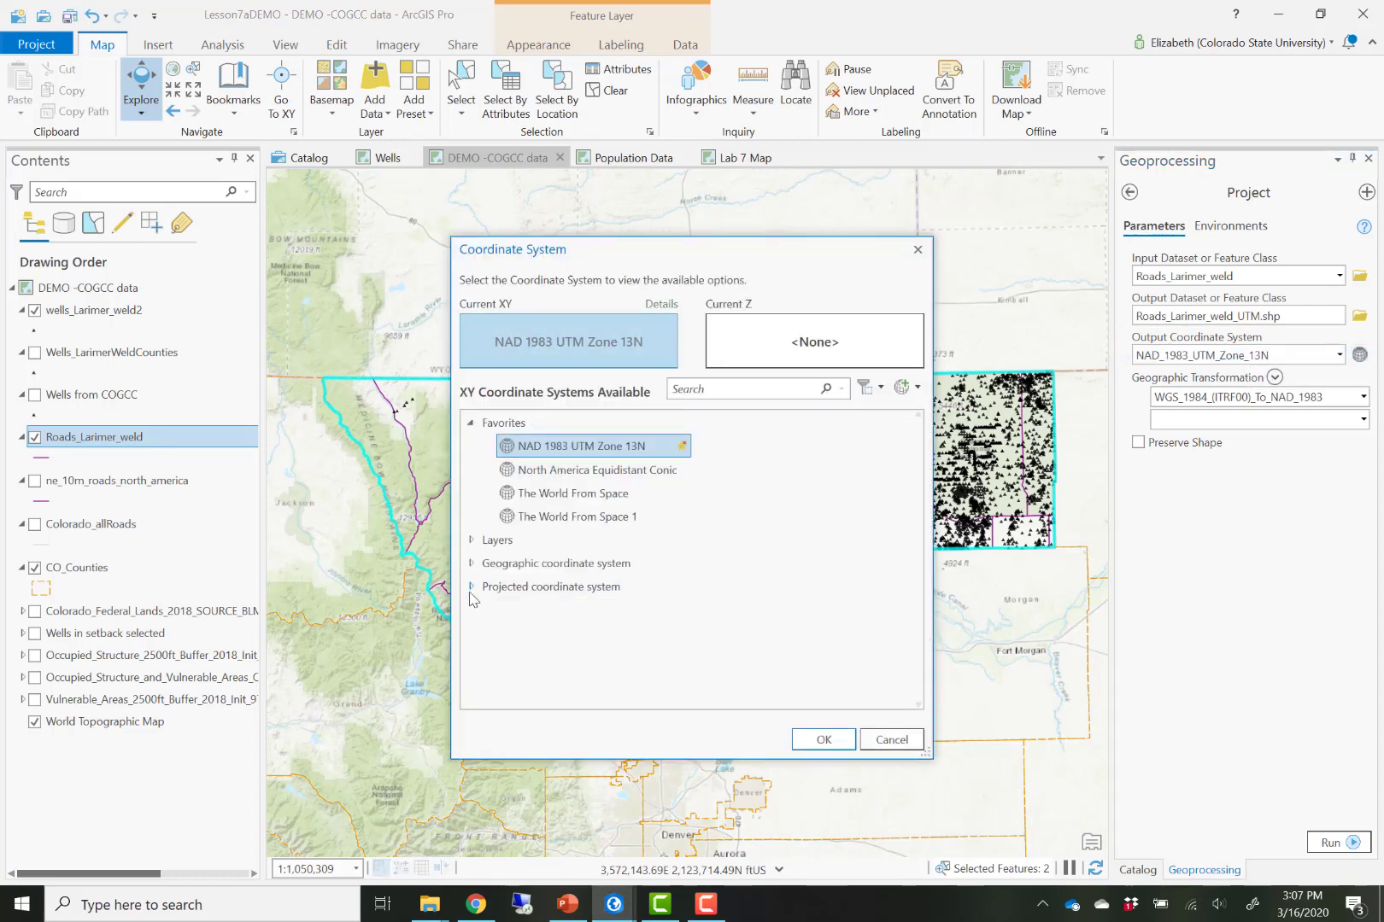
{"action": "left_click", "coordinate": [470, 586]}
{"action": "left_click", "coordinate": [492, 661]}
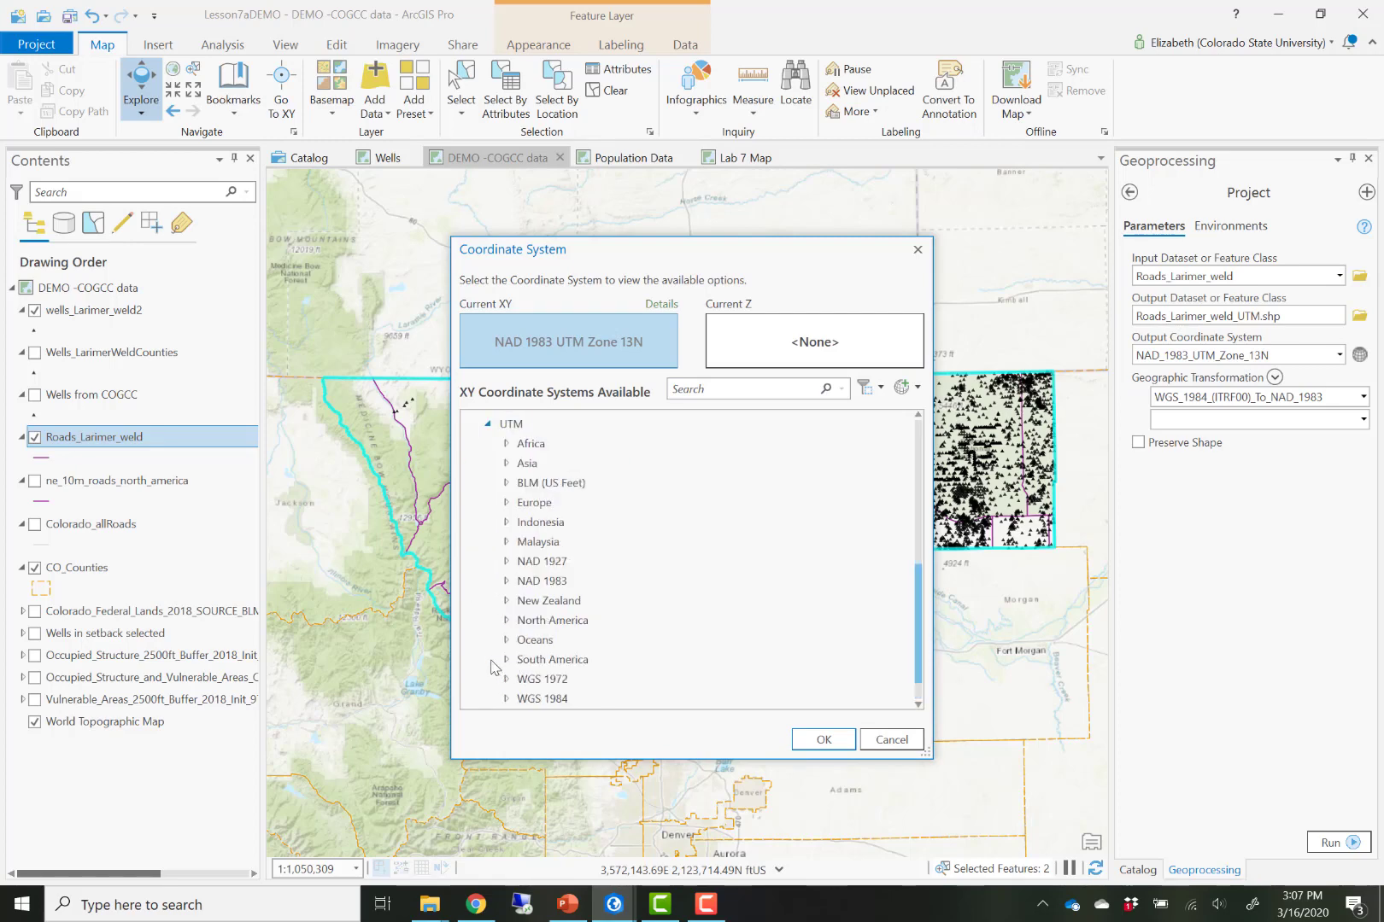
{"action": "left_click", "coordinate": [505, 581]}
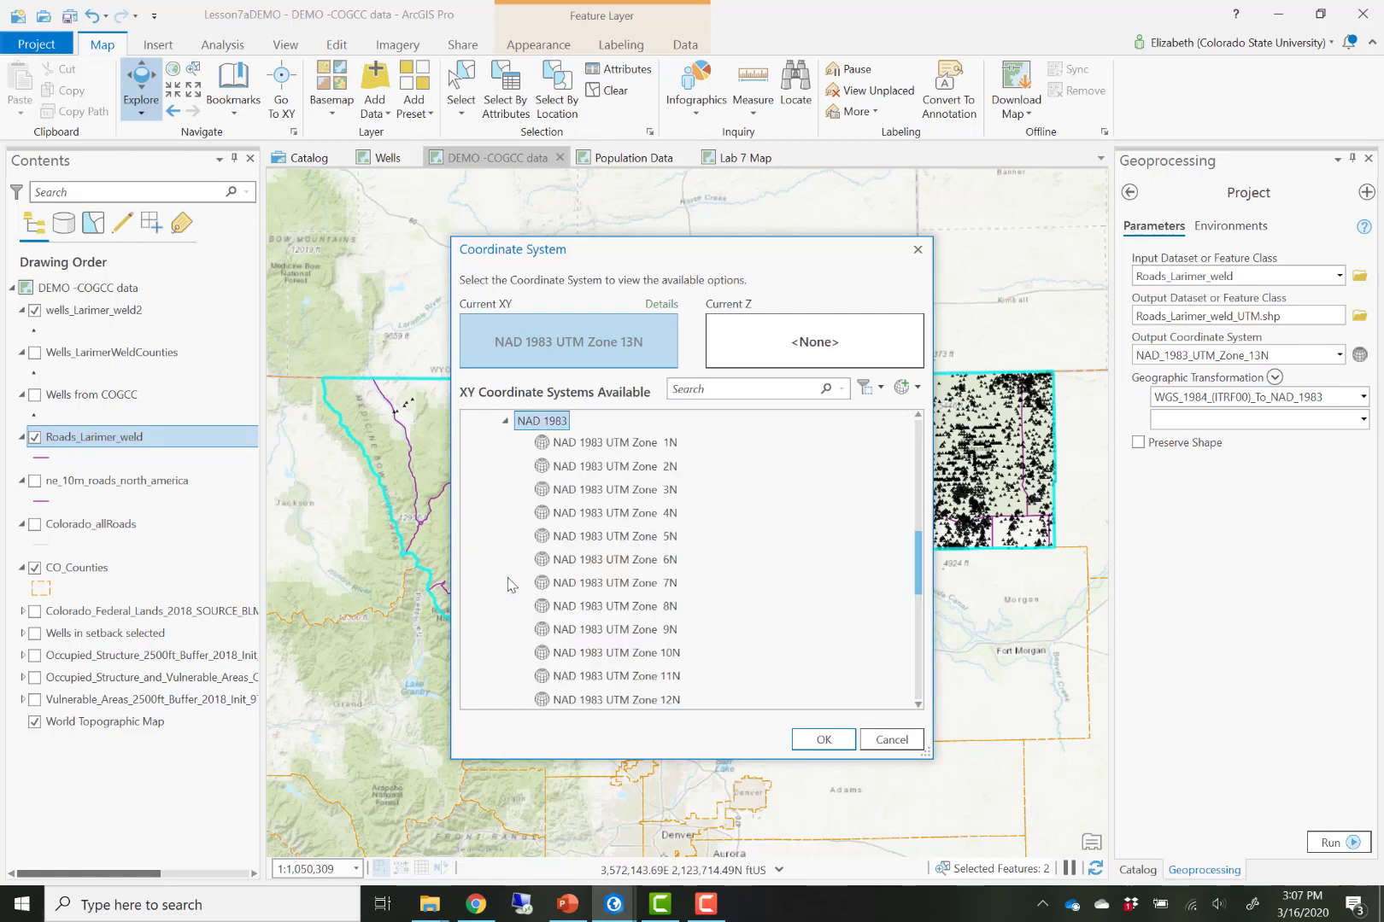
{"action": "scroll", "coordinate": [597, 632], "scroll_direction": "down", "scroll_amount": 1}
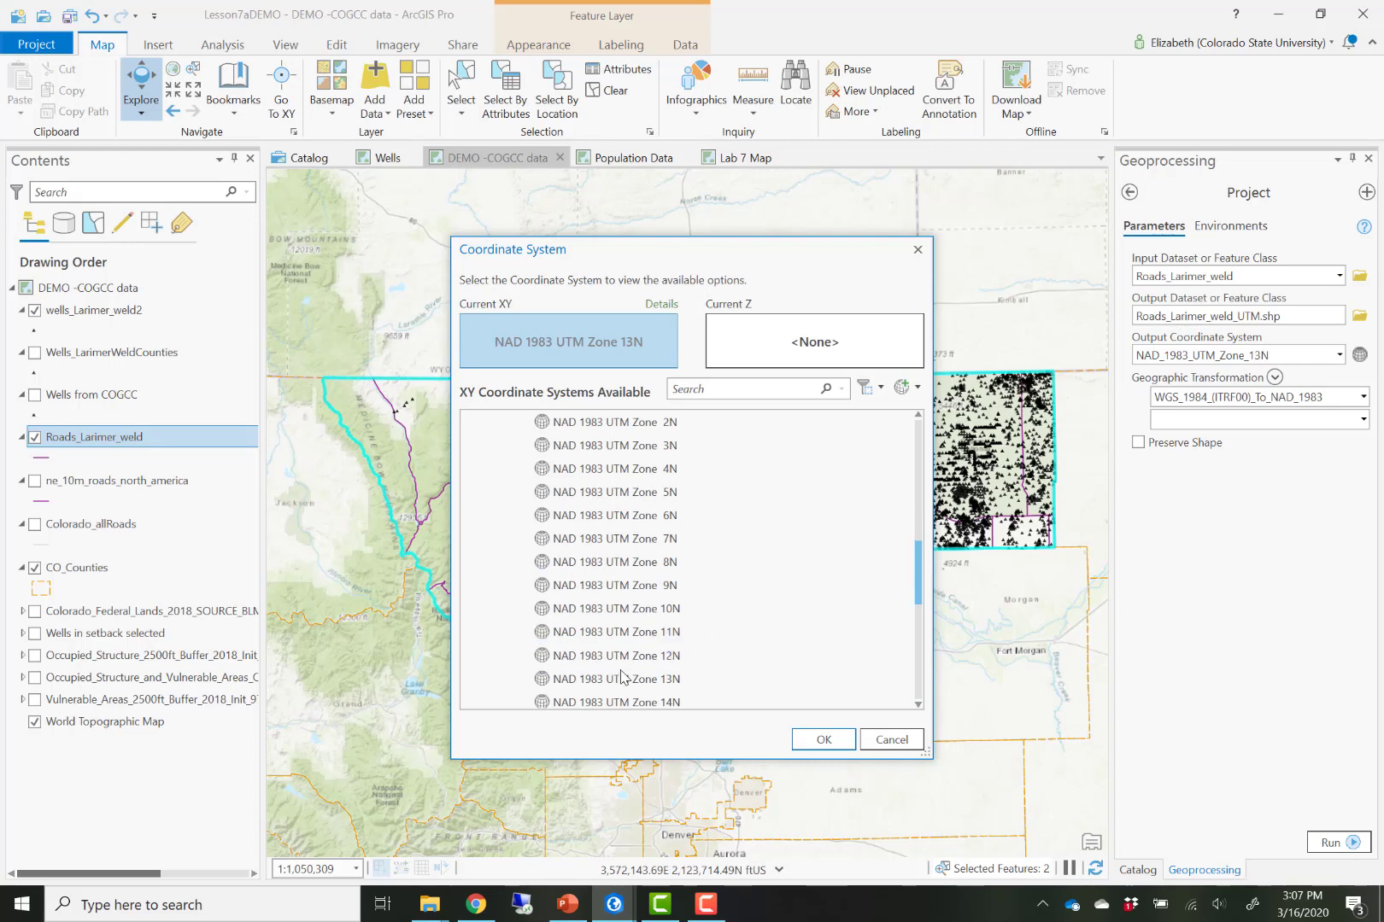
{"action": "left_click", "coordinate": [622, 677]}
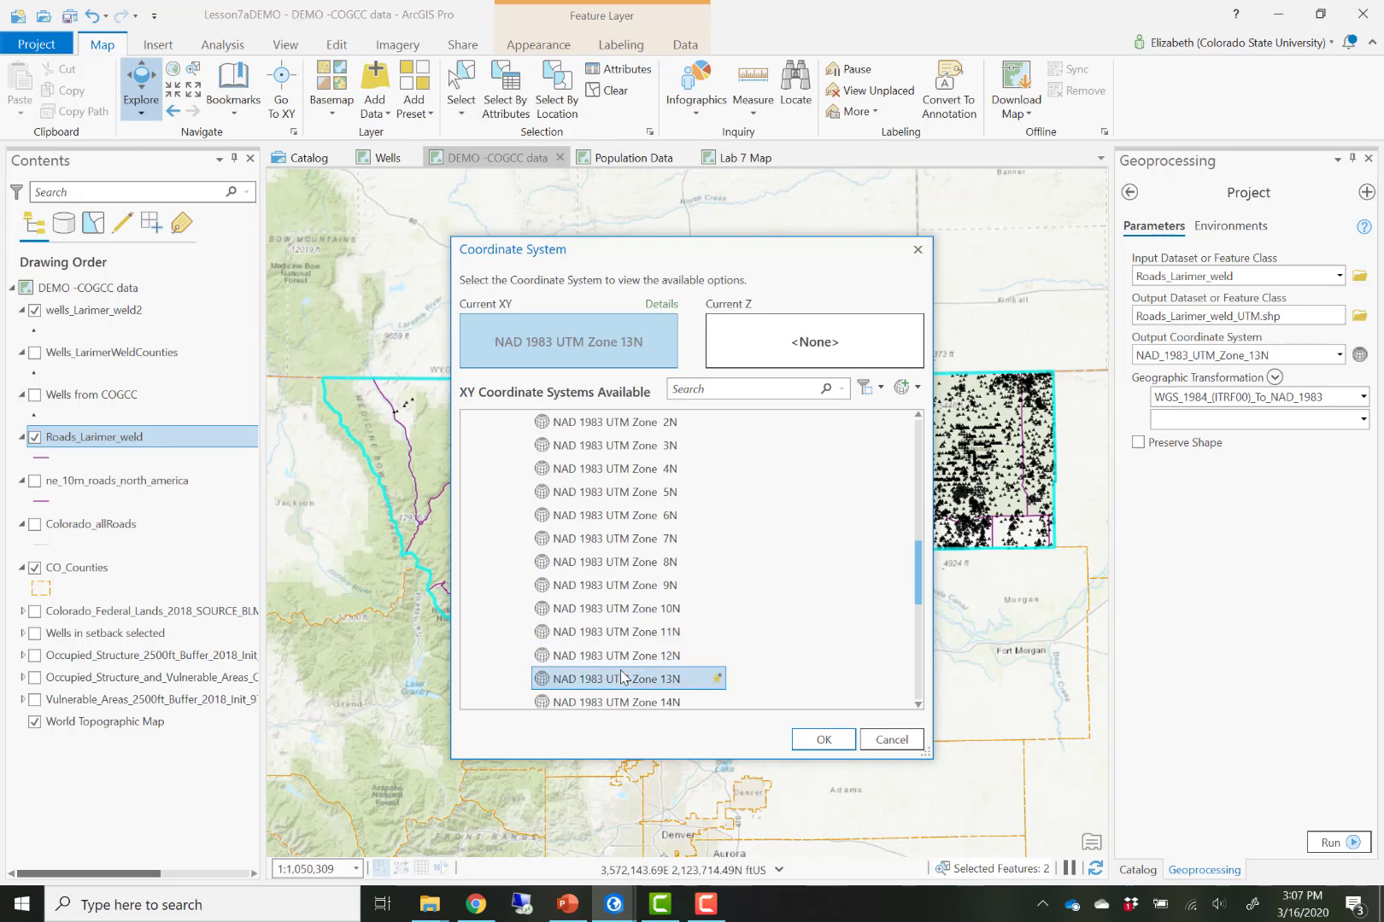
{"action": "left_click", "coordinate": [893, 741]}
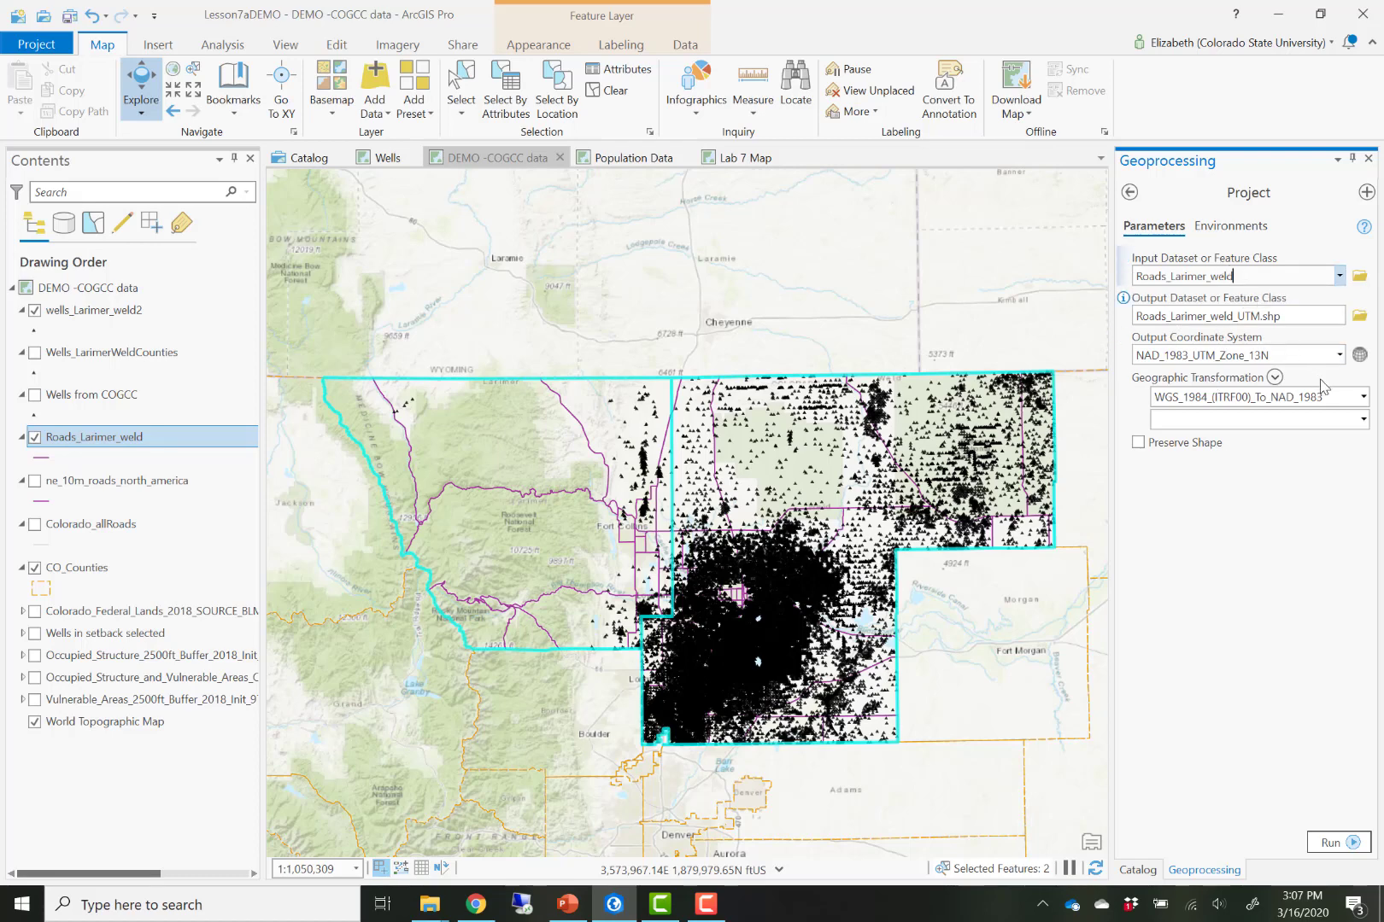
- Set the geographic transformation to NAD_1983_To_WGS_1984_5 and run the Project tool
{"action": "left_click", "coordinate": [1307, 354]}
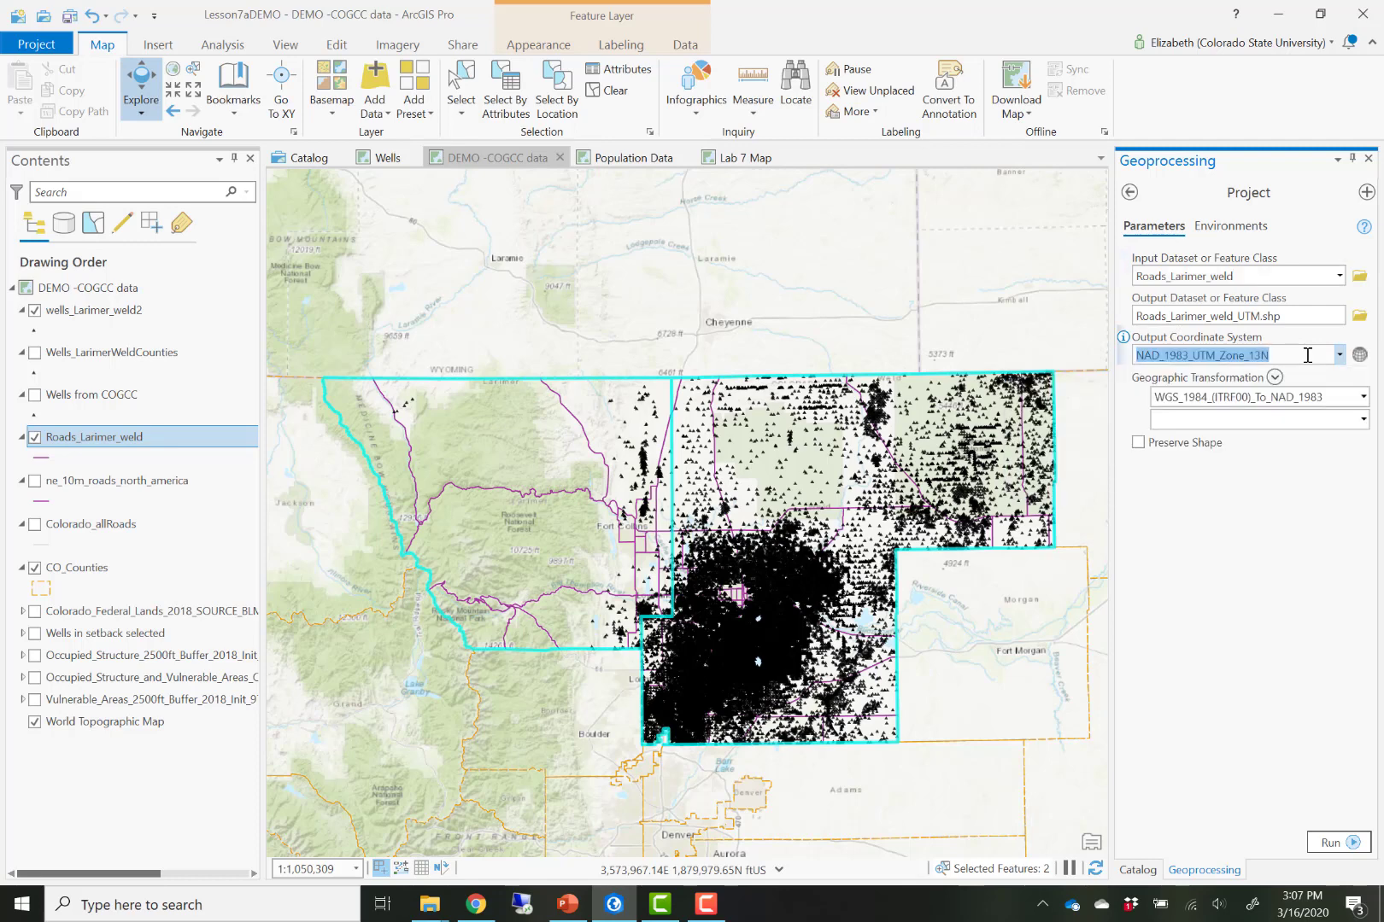
{"action": "left_click", "coordinate": [1363, 396]}
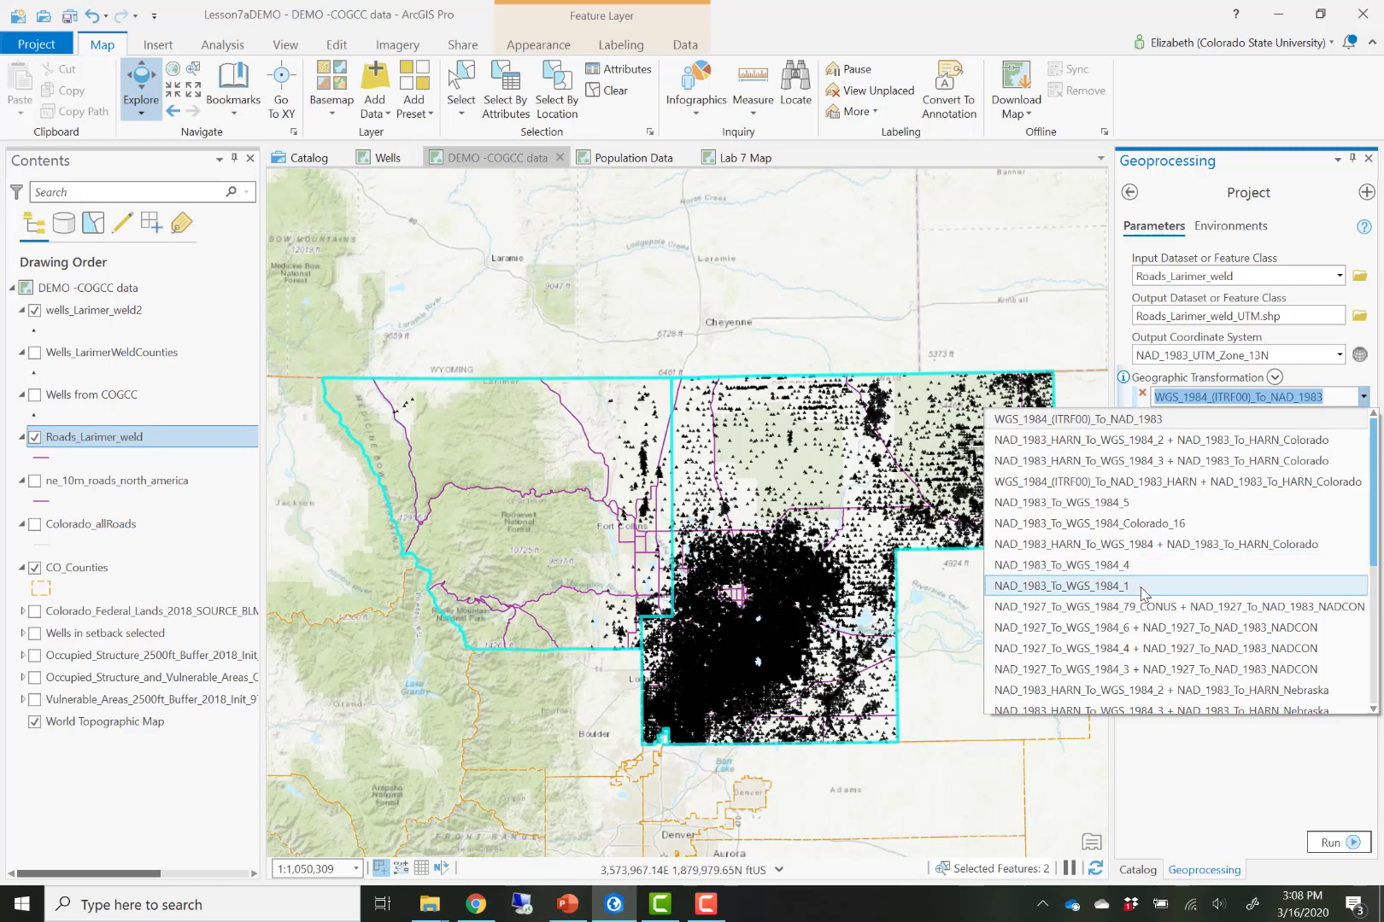
{"action": "left_click", "coordinate": [1137, 504]}
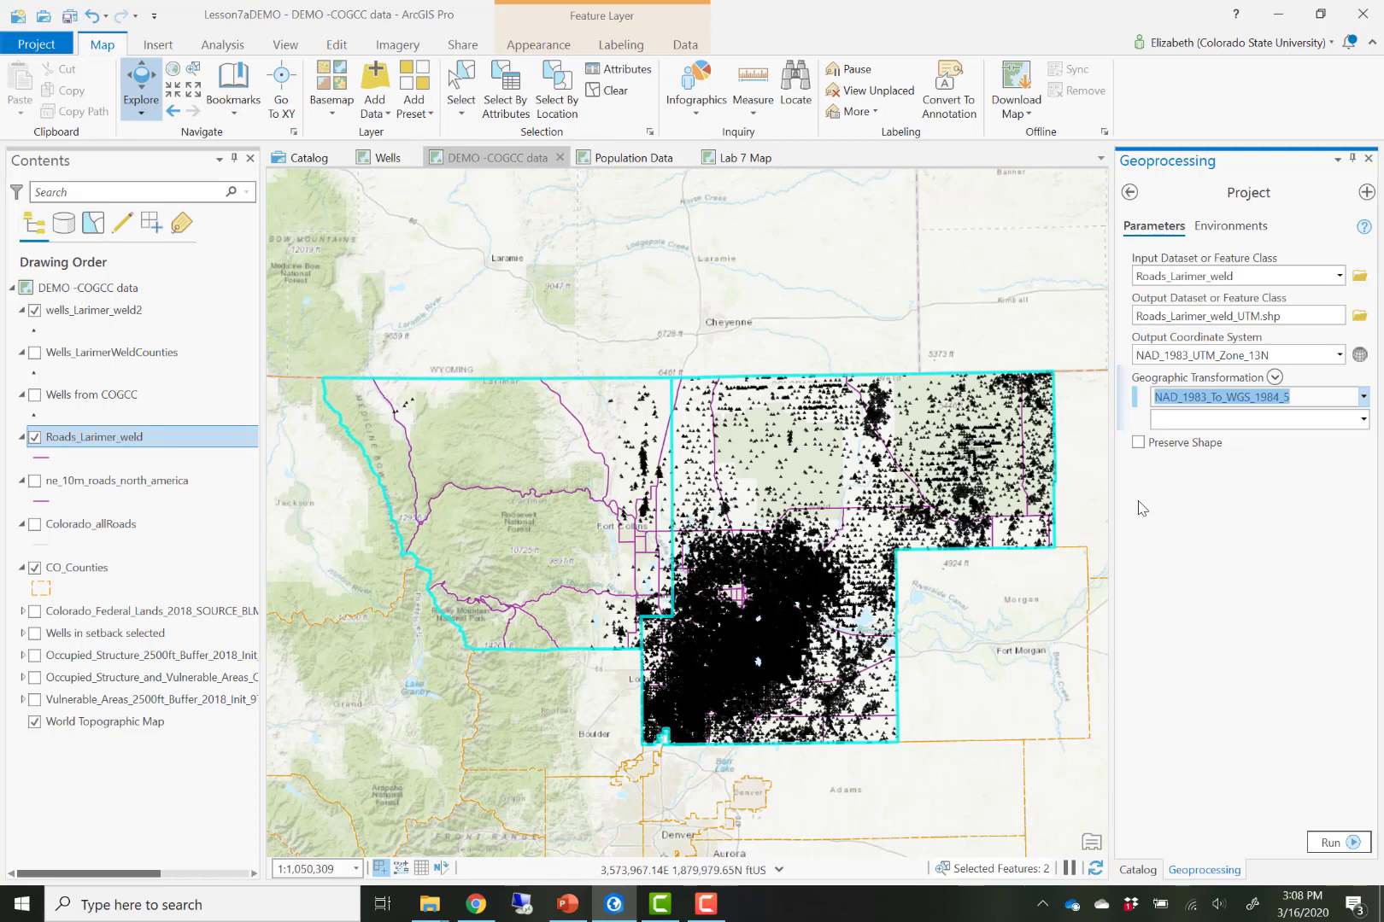
{"action": "left_click", "coordinate": [1158, 506]}
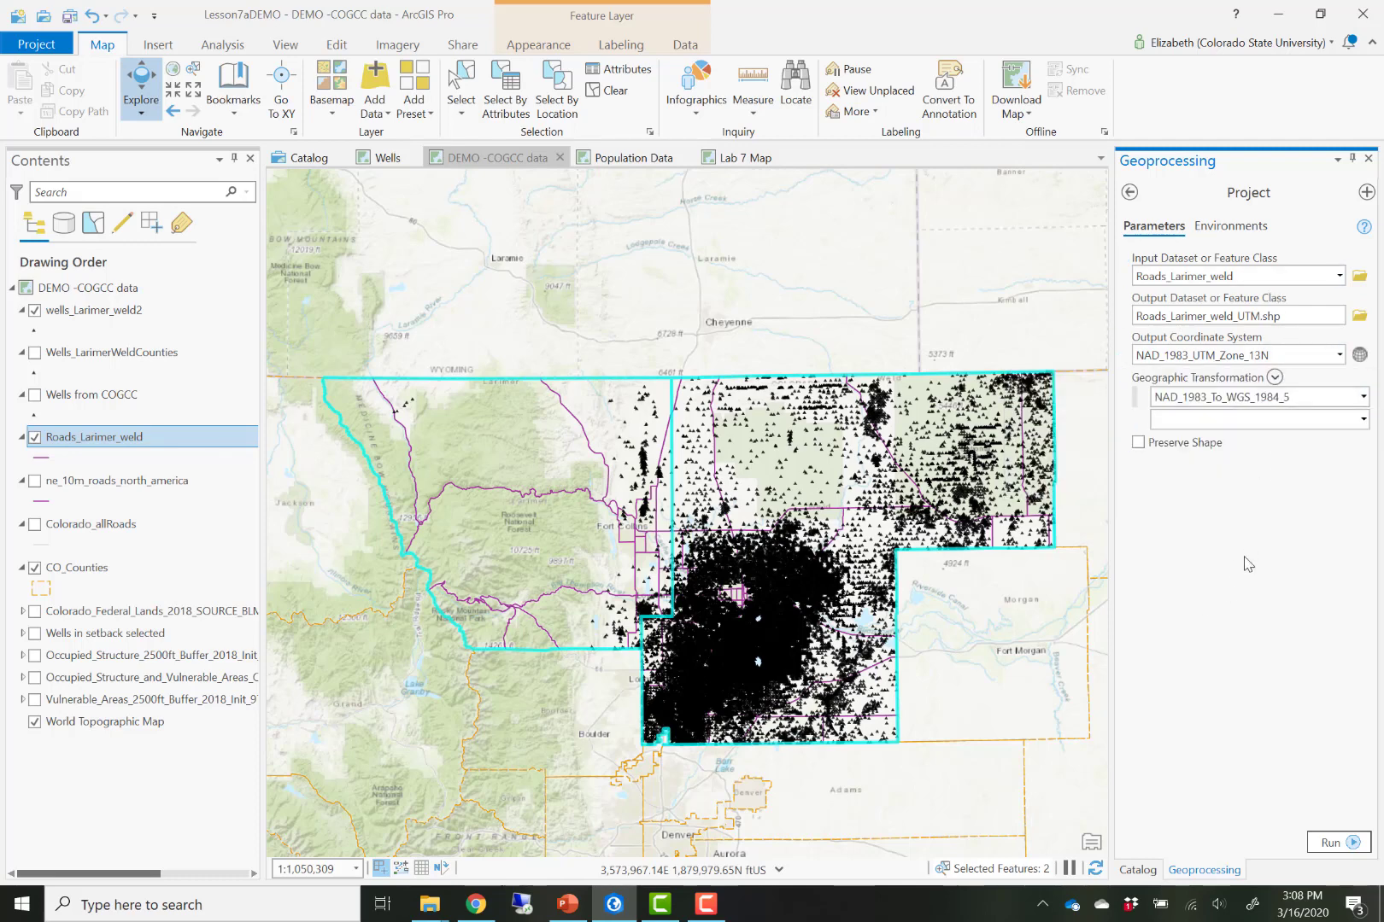
{"action": "left_click", "coordinate": [1334, 844]}
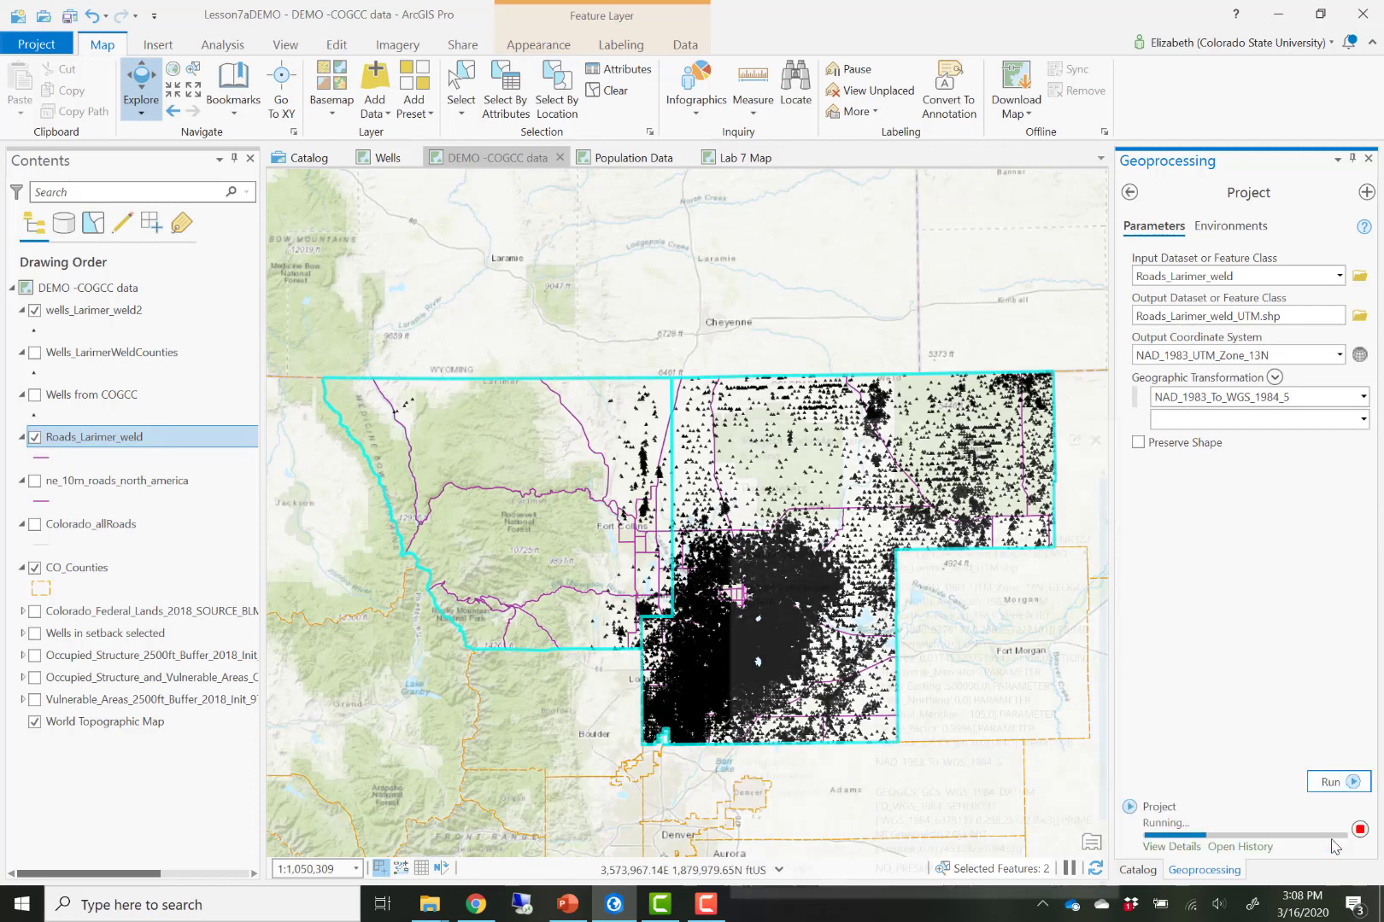
{"action": "mouse_move", "coordinate": [1335, 845]}
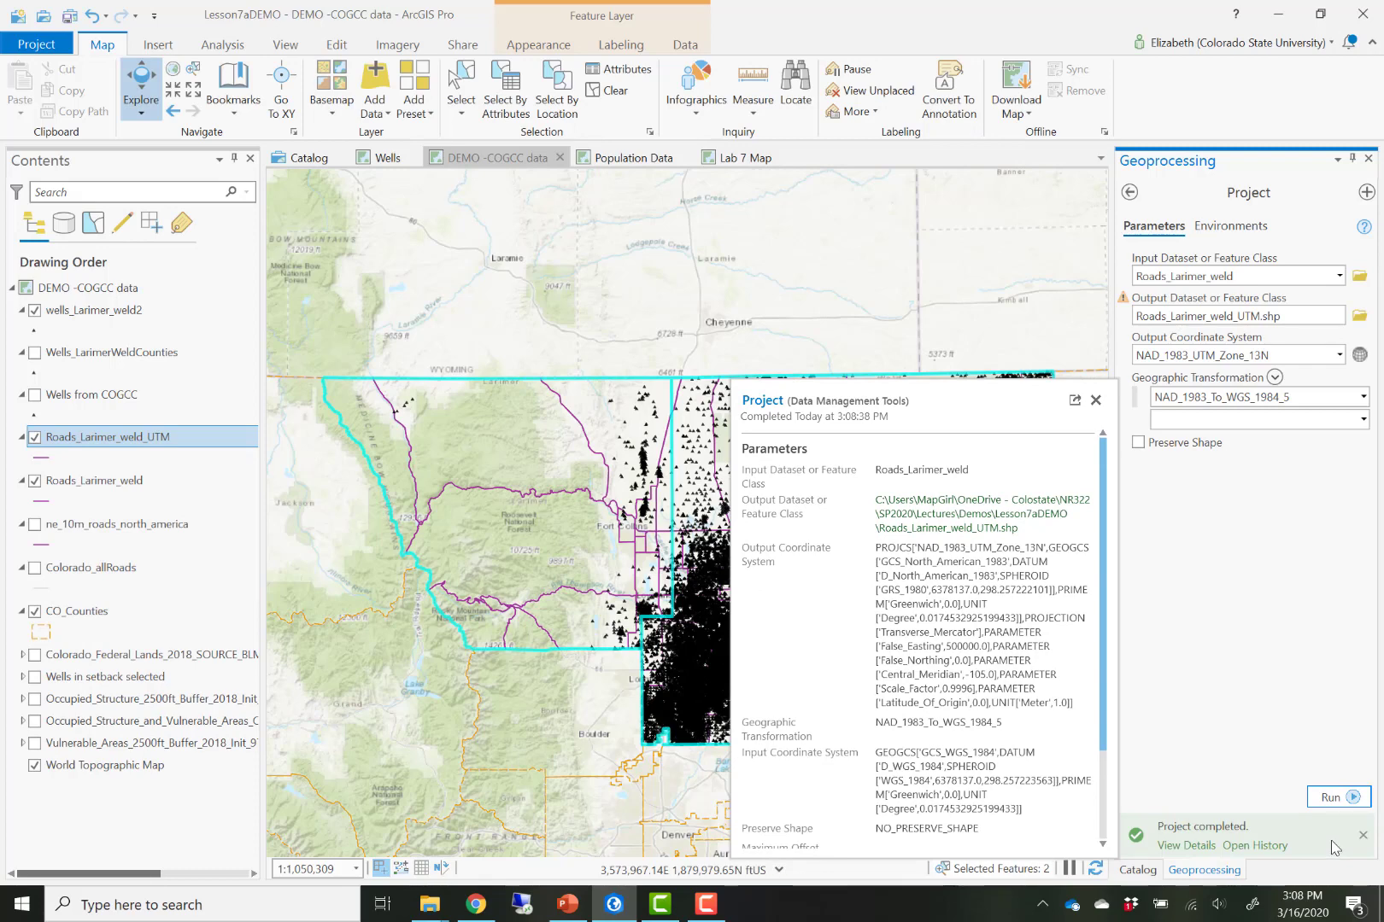
- Hide Roads_Larimer_weld and inspect the spatial reference in the Roads_Larimer_weld_UTM layer properties, then cancel
{"action": "left_click", "coordinate": [35, 481]}
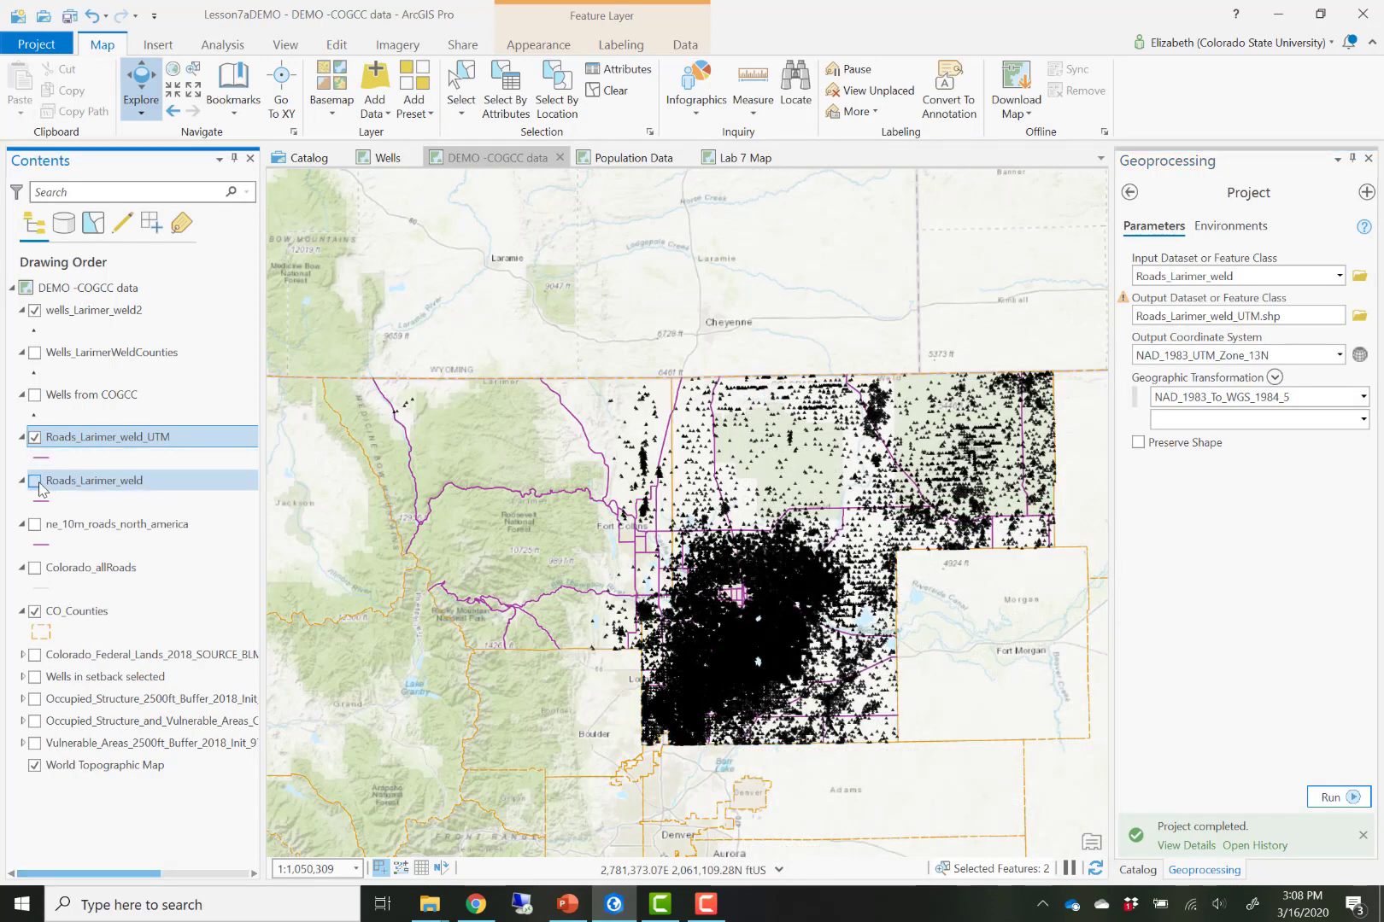
{"action": "double_click", "coordinate": [79, 440]}
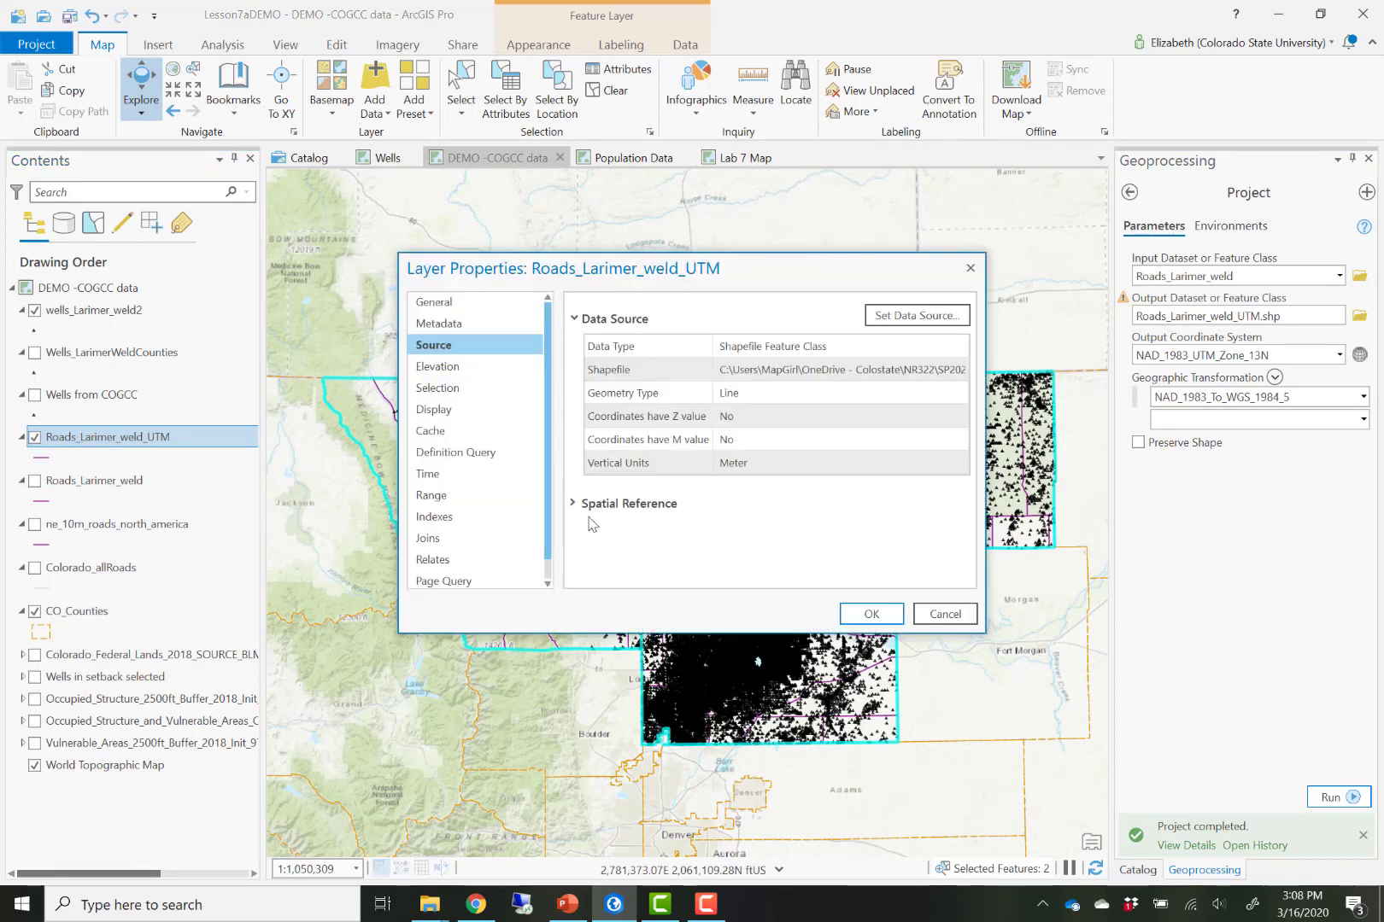
{"action": "left_click", "coordinate": [604, 502]}
{"action": "left_click", "coordinate": [865, 528]}
{"action": "left_click_drag", "start_coordinate": [858, 523], "coordinate": [732, 523]}
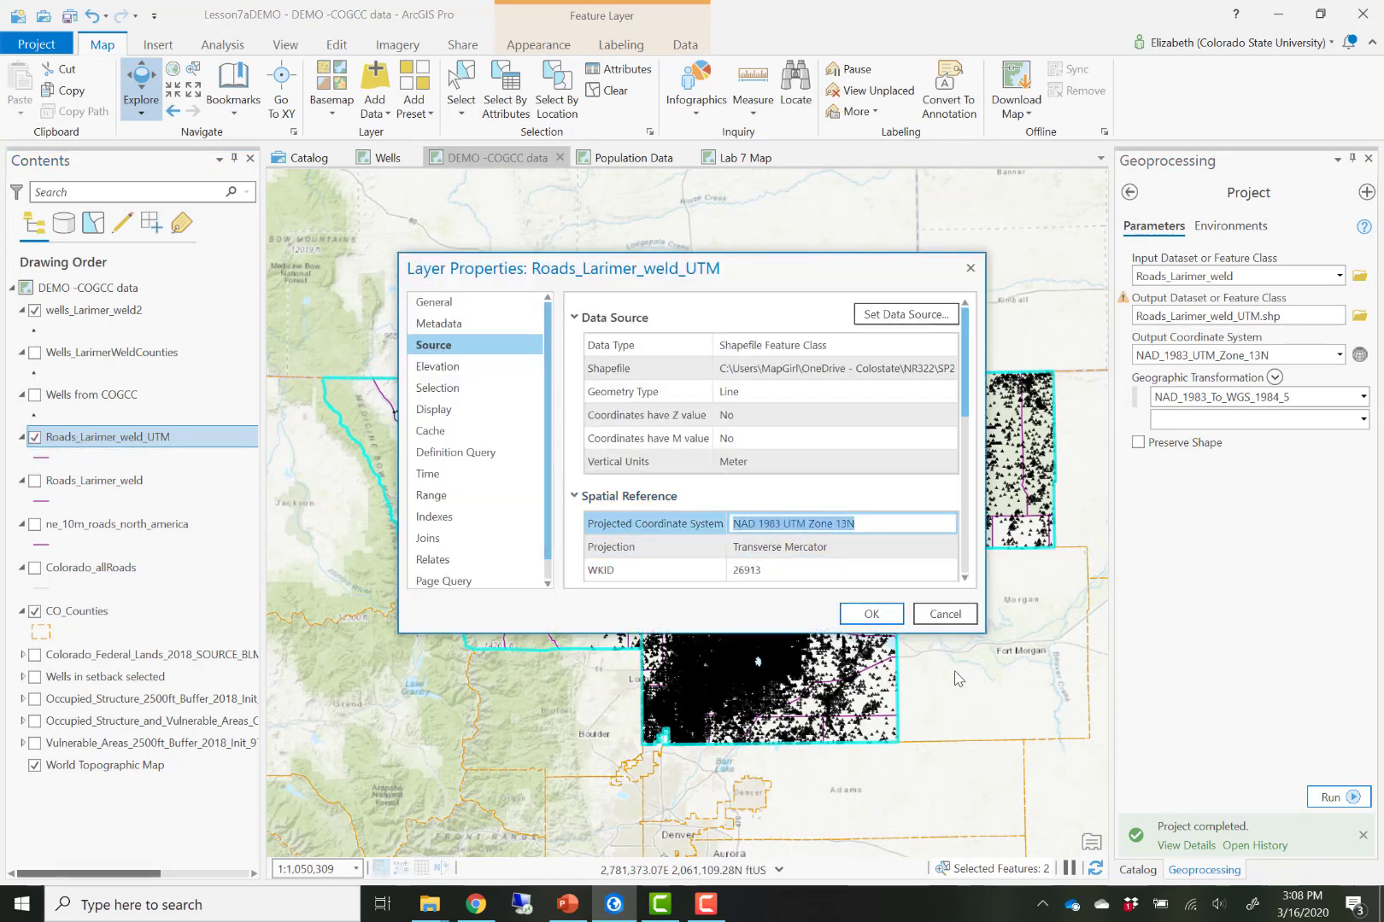
{"action": "left_click", "coordinate": [944, 614]}
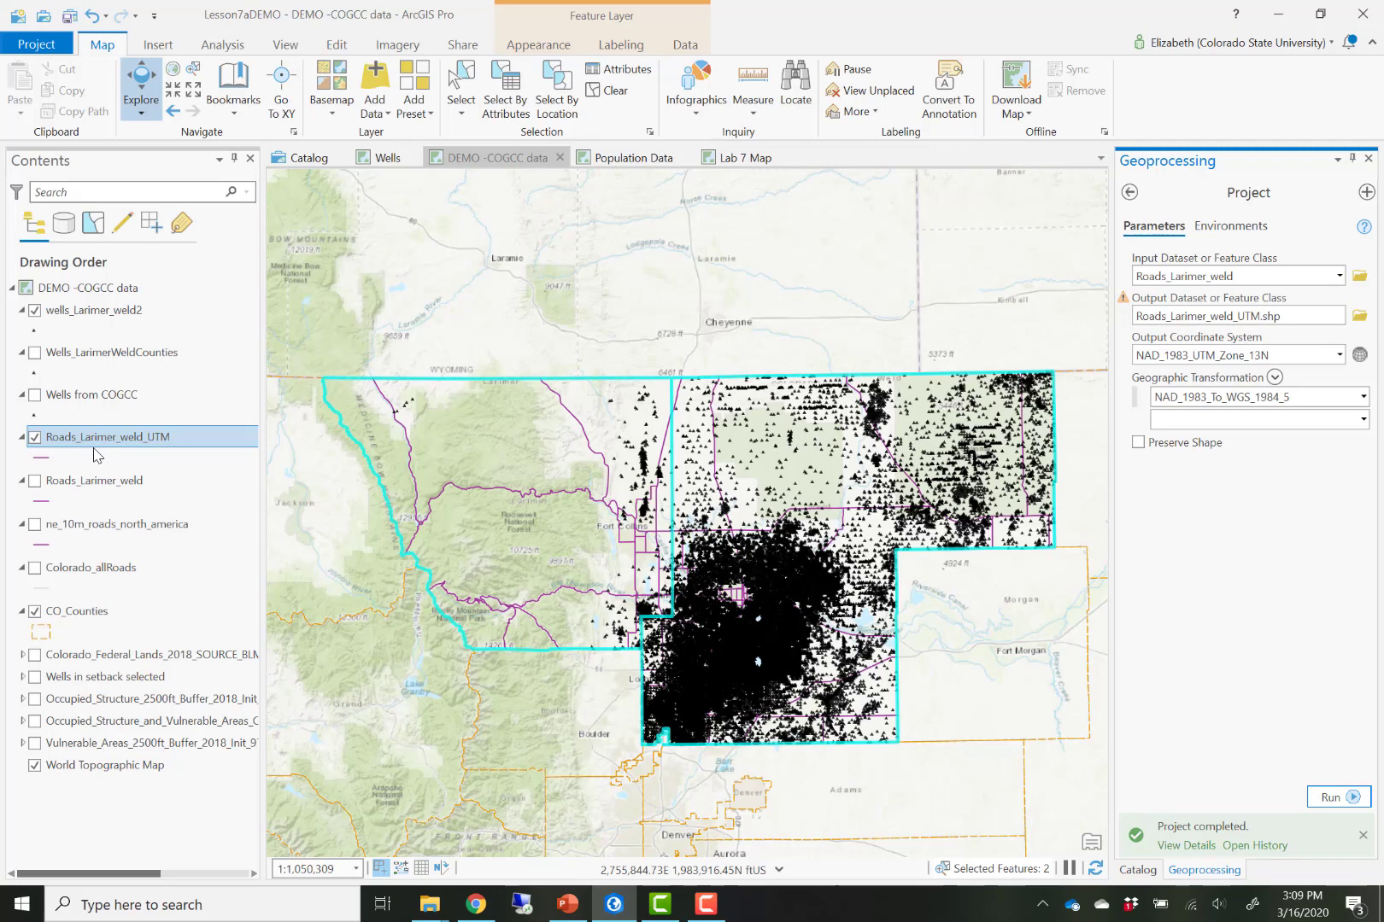
- Switch to the PowerPoint lecture slides
{"action": "left_click", "coordinate": [565, 907]}
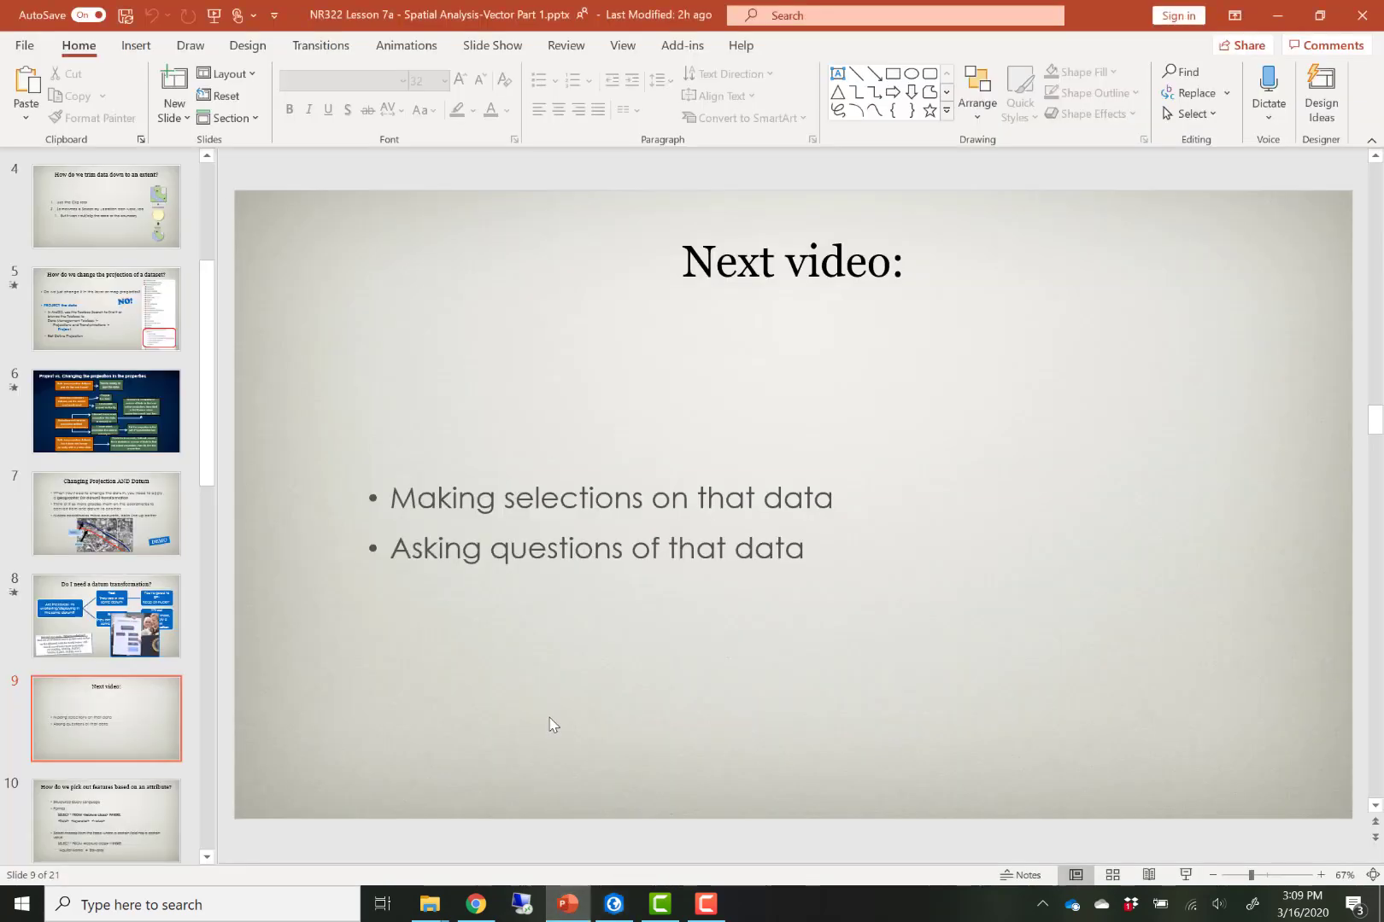